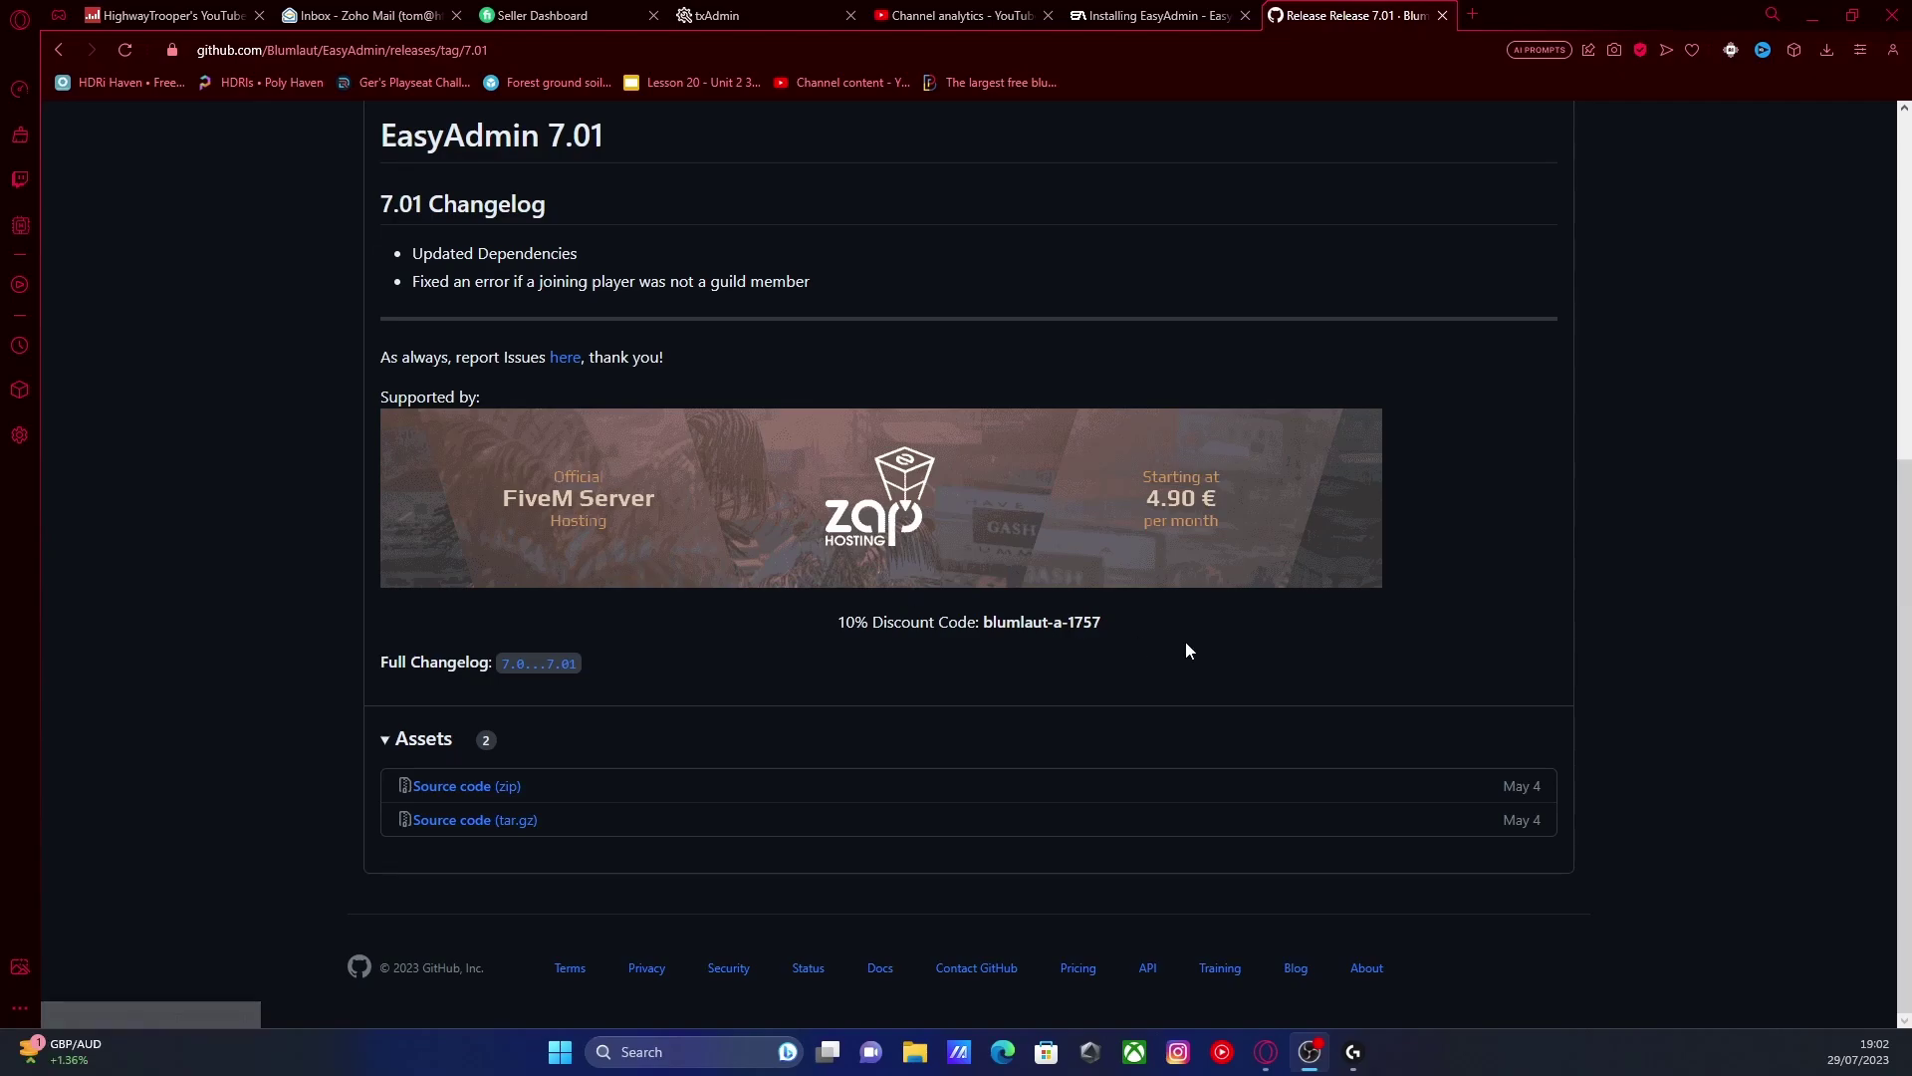
# Download the EasyAdmin 7.01 source code as a zip from the release assets.
pyautogui.scroll(5, 1186, 638)
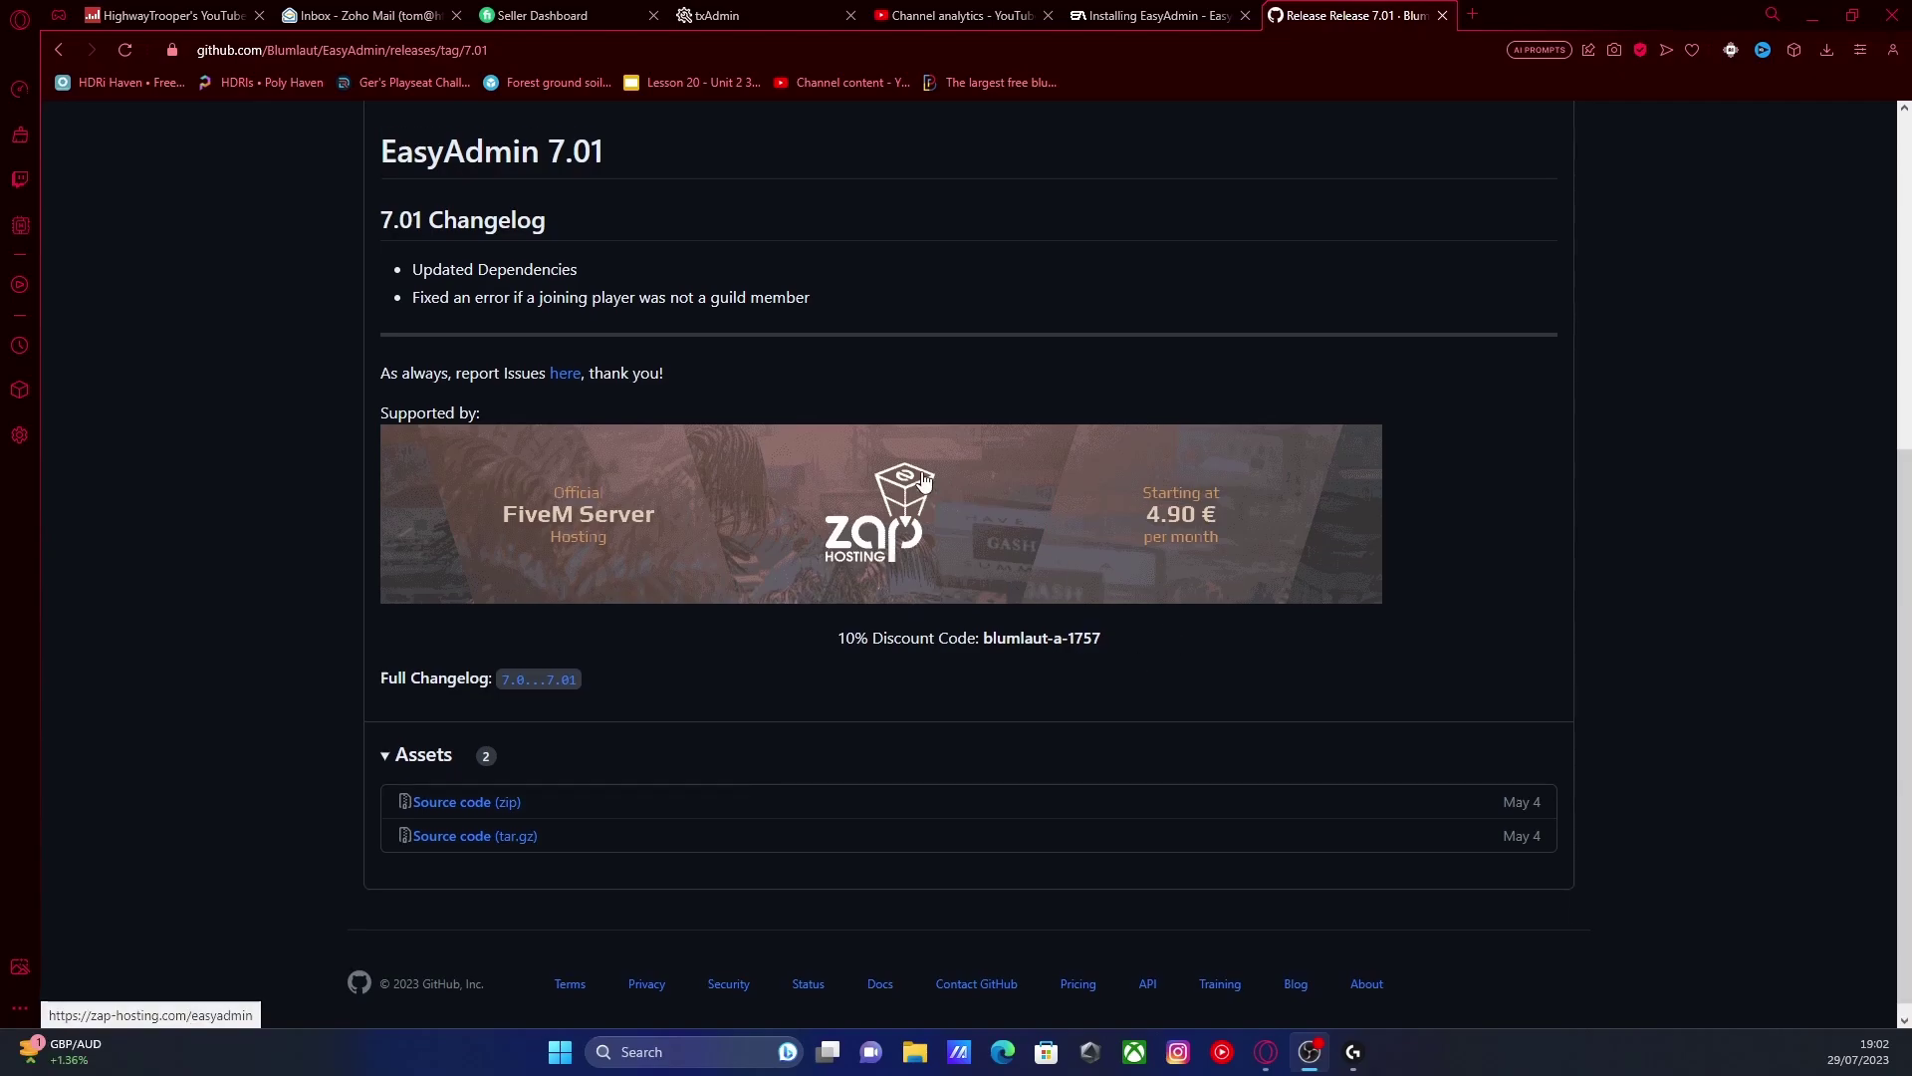
pyautogui.scroll(-6, 926, 474)
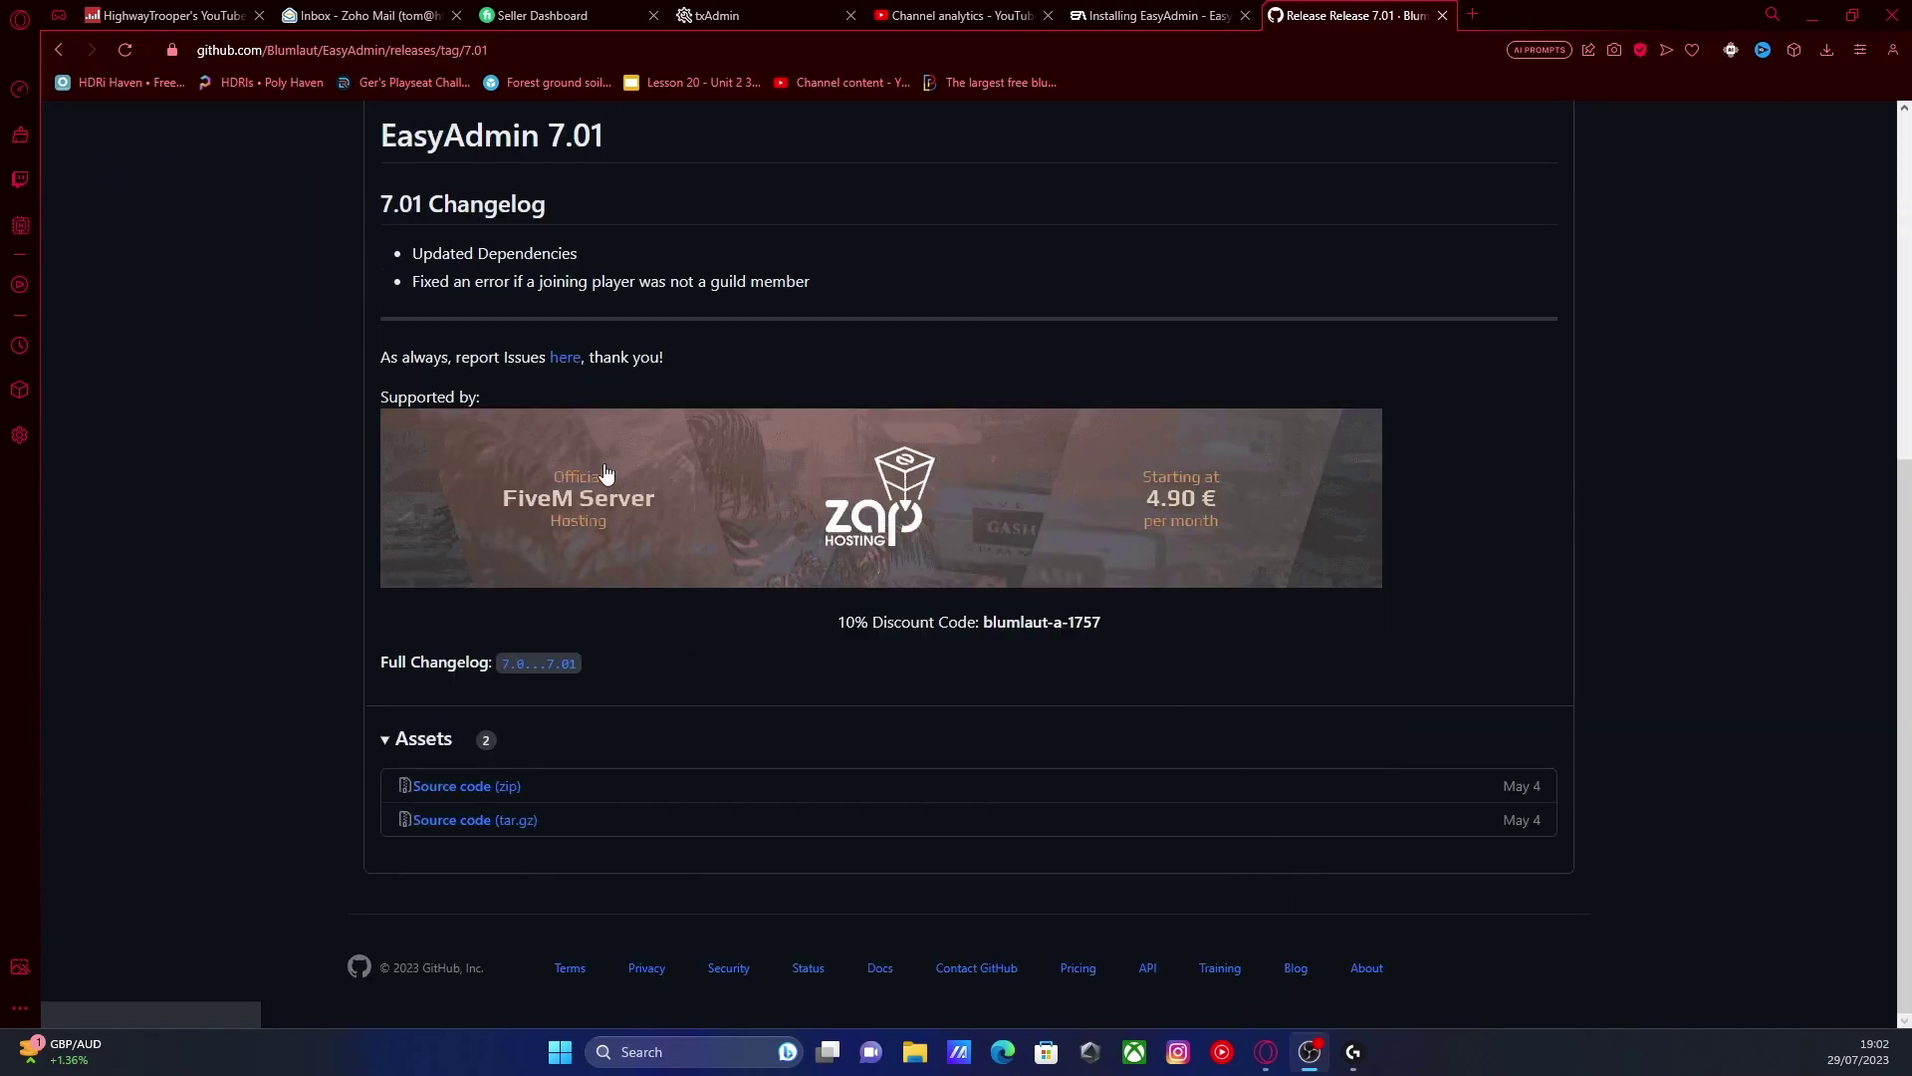
pyautogui.scroll(6, 635, 391)
pyautogui.scroll(-5, 611, 428)
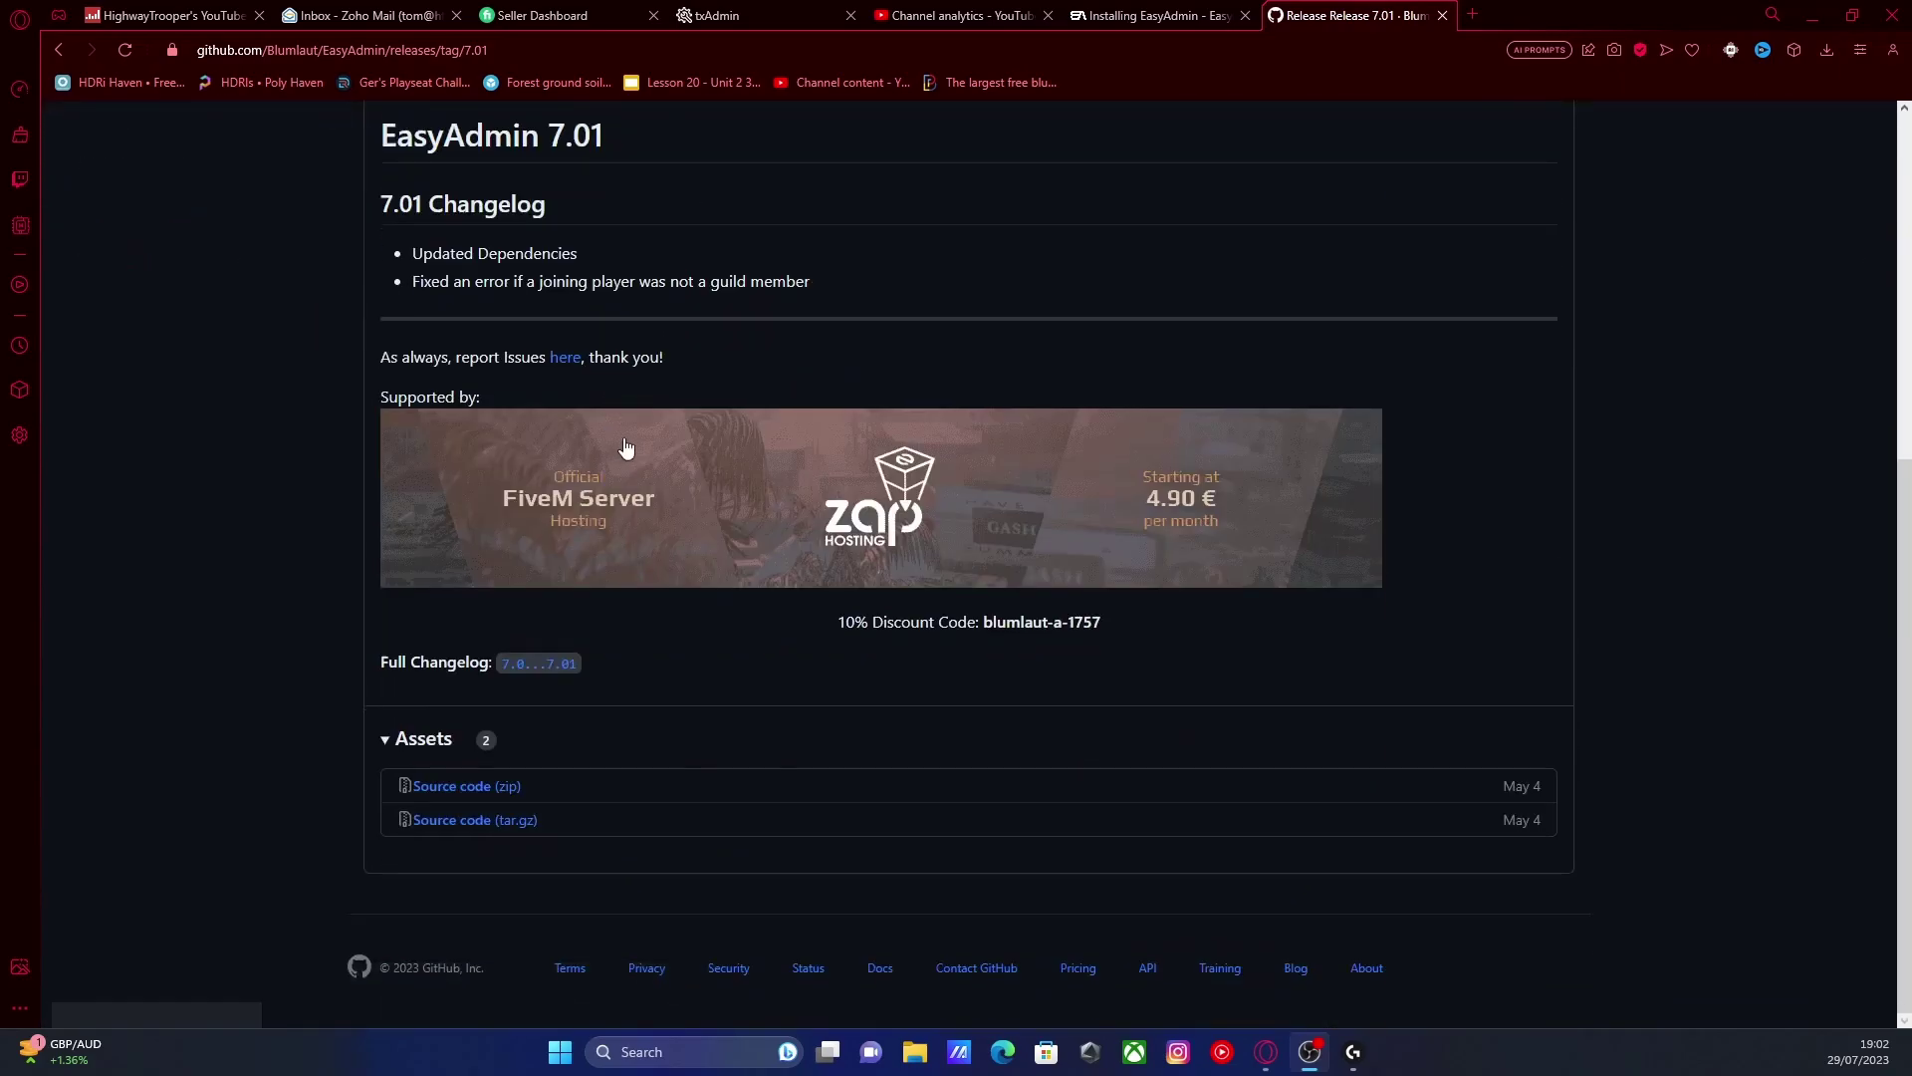
pyautogui.click(488, 792)
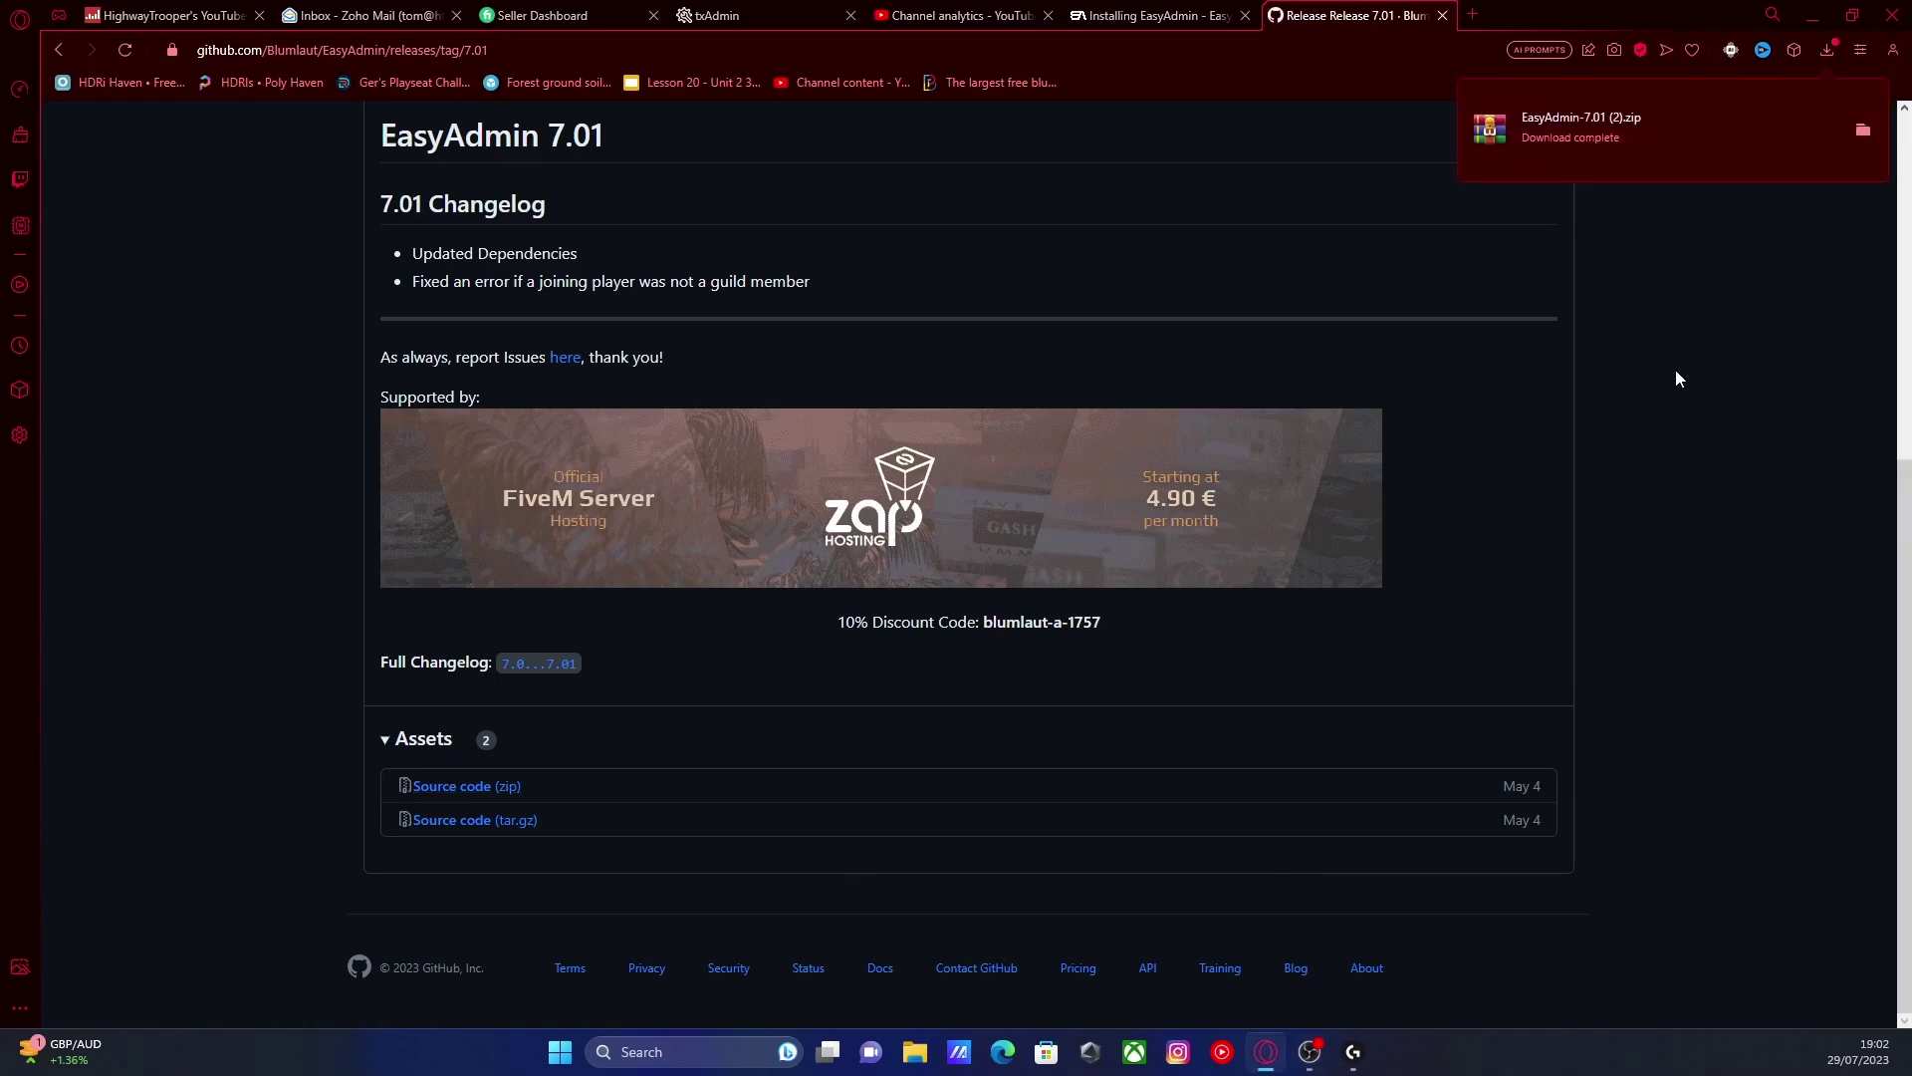
# Open the downloaded EasyAdmin archive, dismiss the licence reminder, and look inside its EasyAdmin-7.01 folder before returning to the archive root.
pyautogui.click(1721, 134)
pyautogui.click(1200, 499)
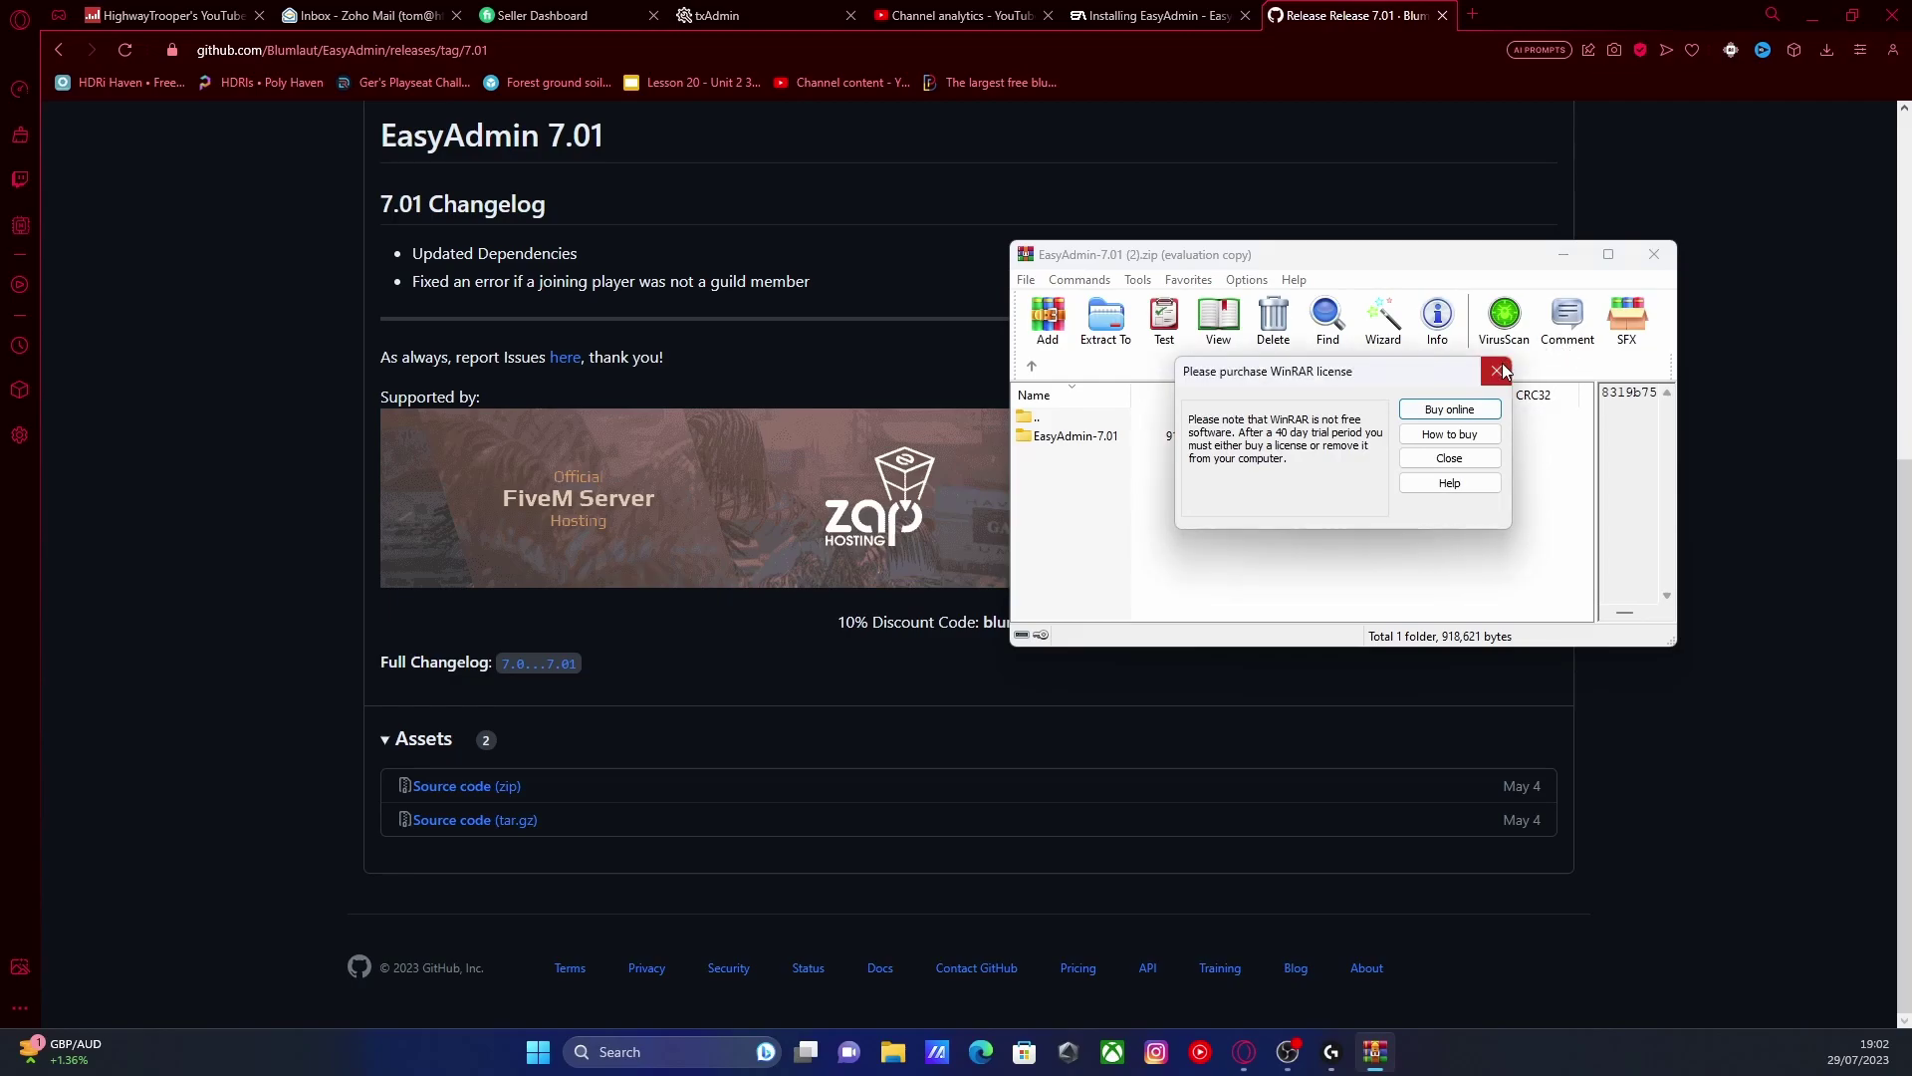
pyautogui.press('Escape')
pyautogui.click(1103, 444)
pyautogui.doubleClick(1104, 444)
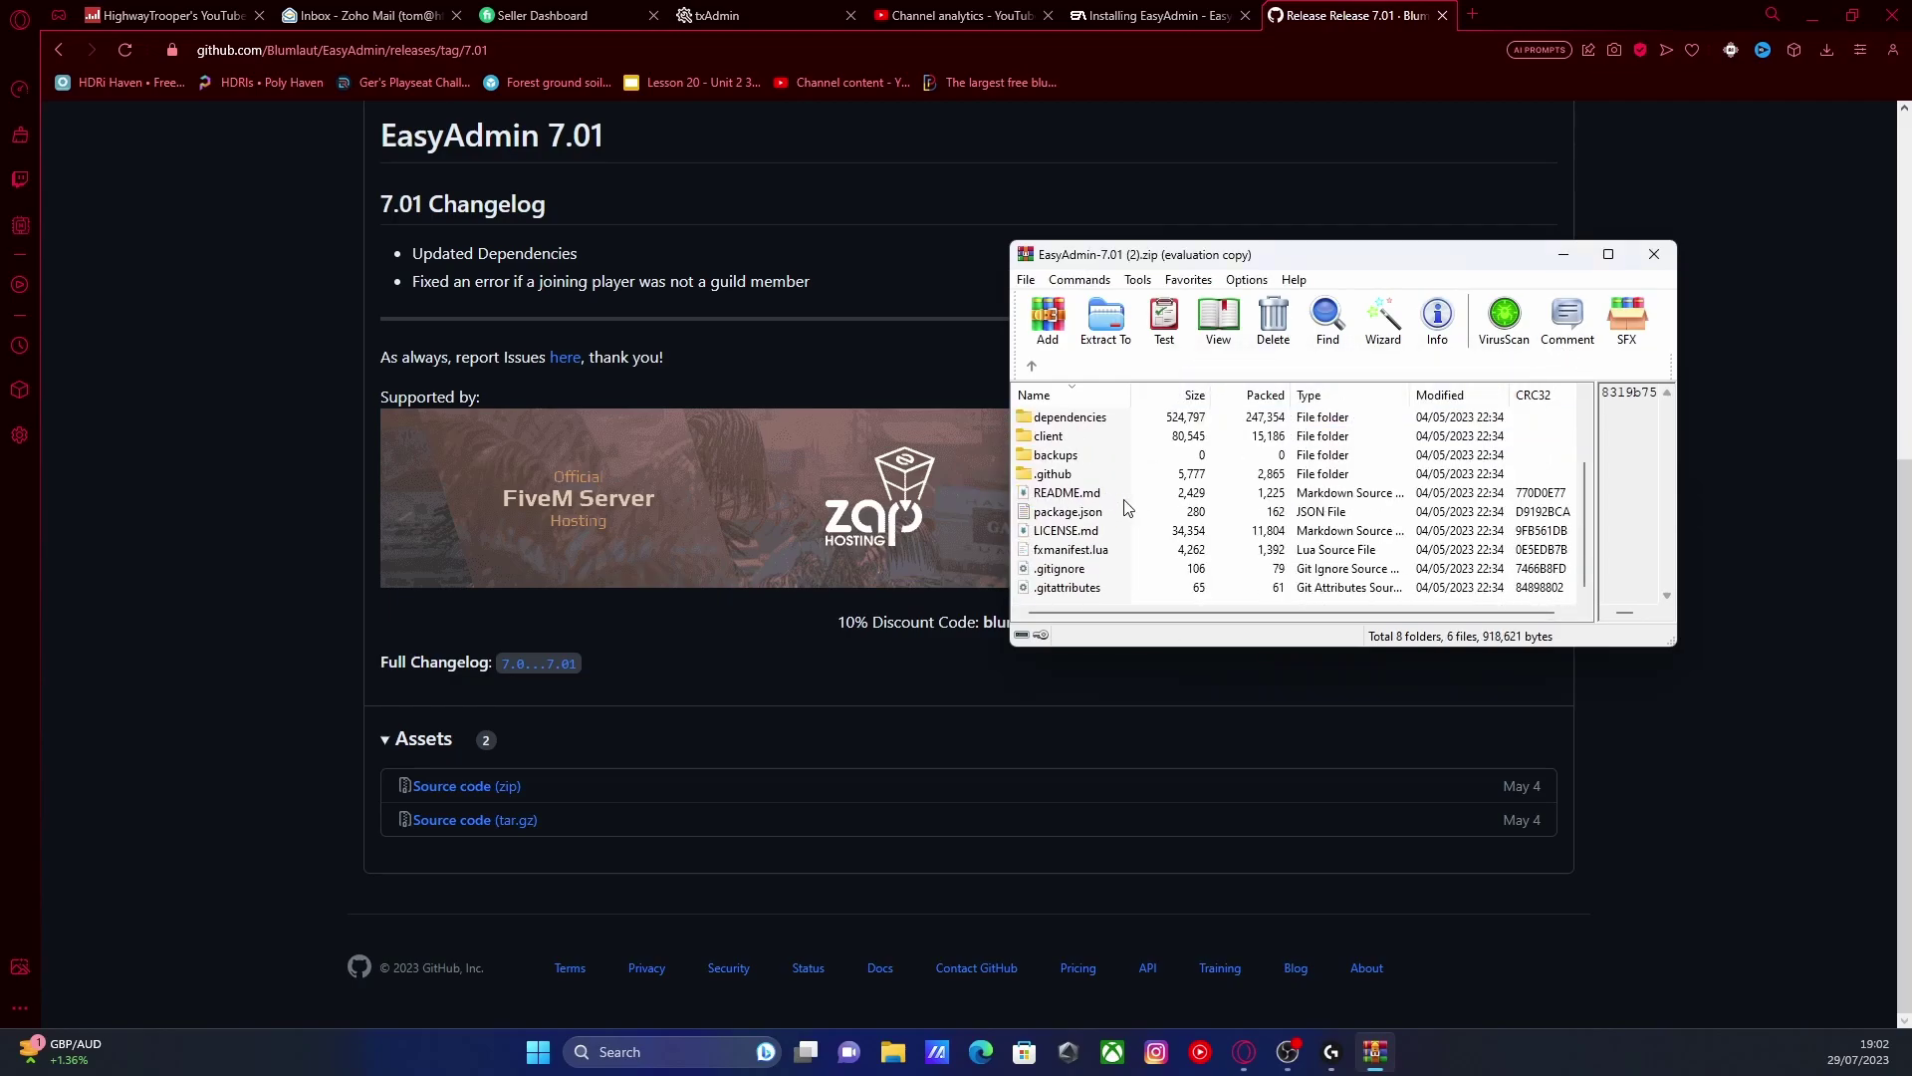
pyautogui.click(1032, 364)
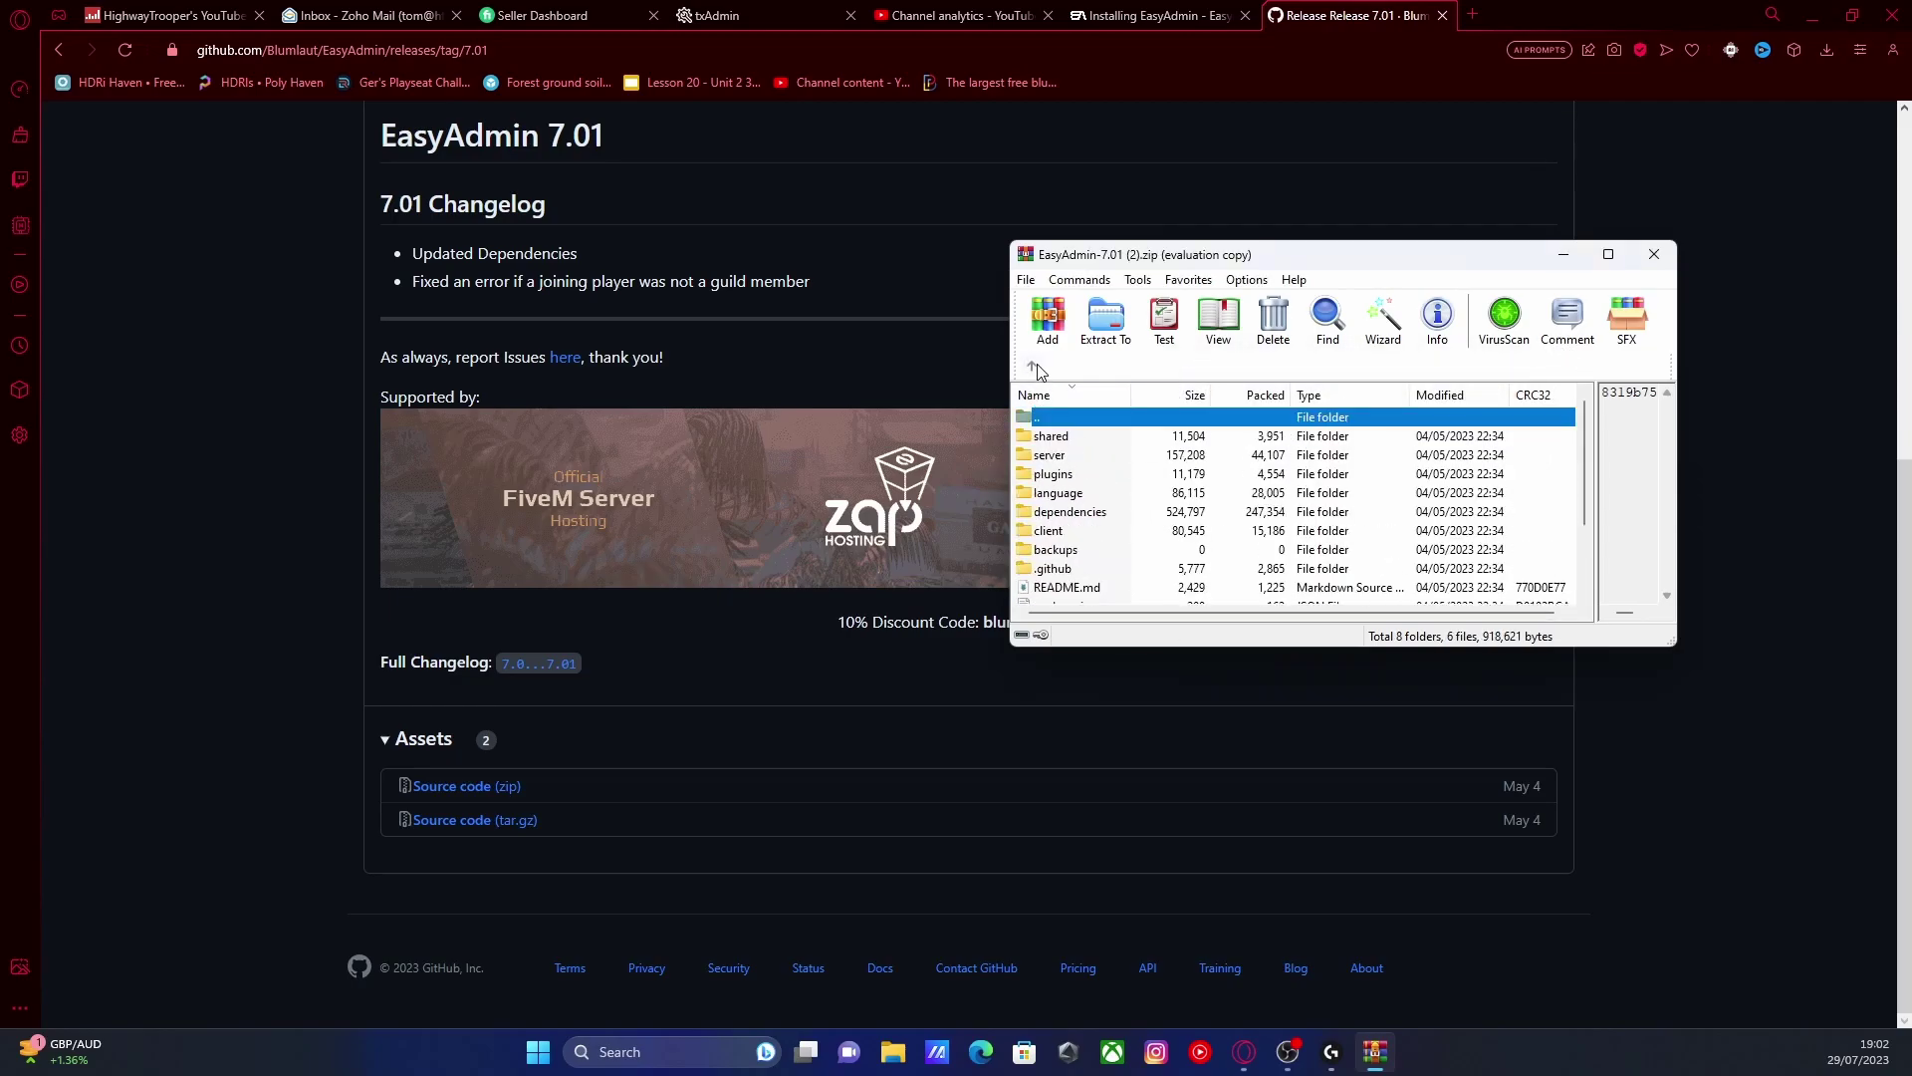
# Open the server's resources folder at fivem server > FIVEPD > txData > CFXDefaultFiveM_C42FDB.base > resources.
pyautogui.click(1813, 15)
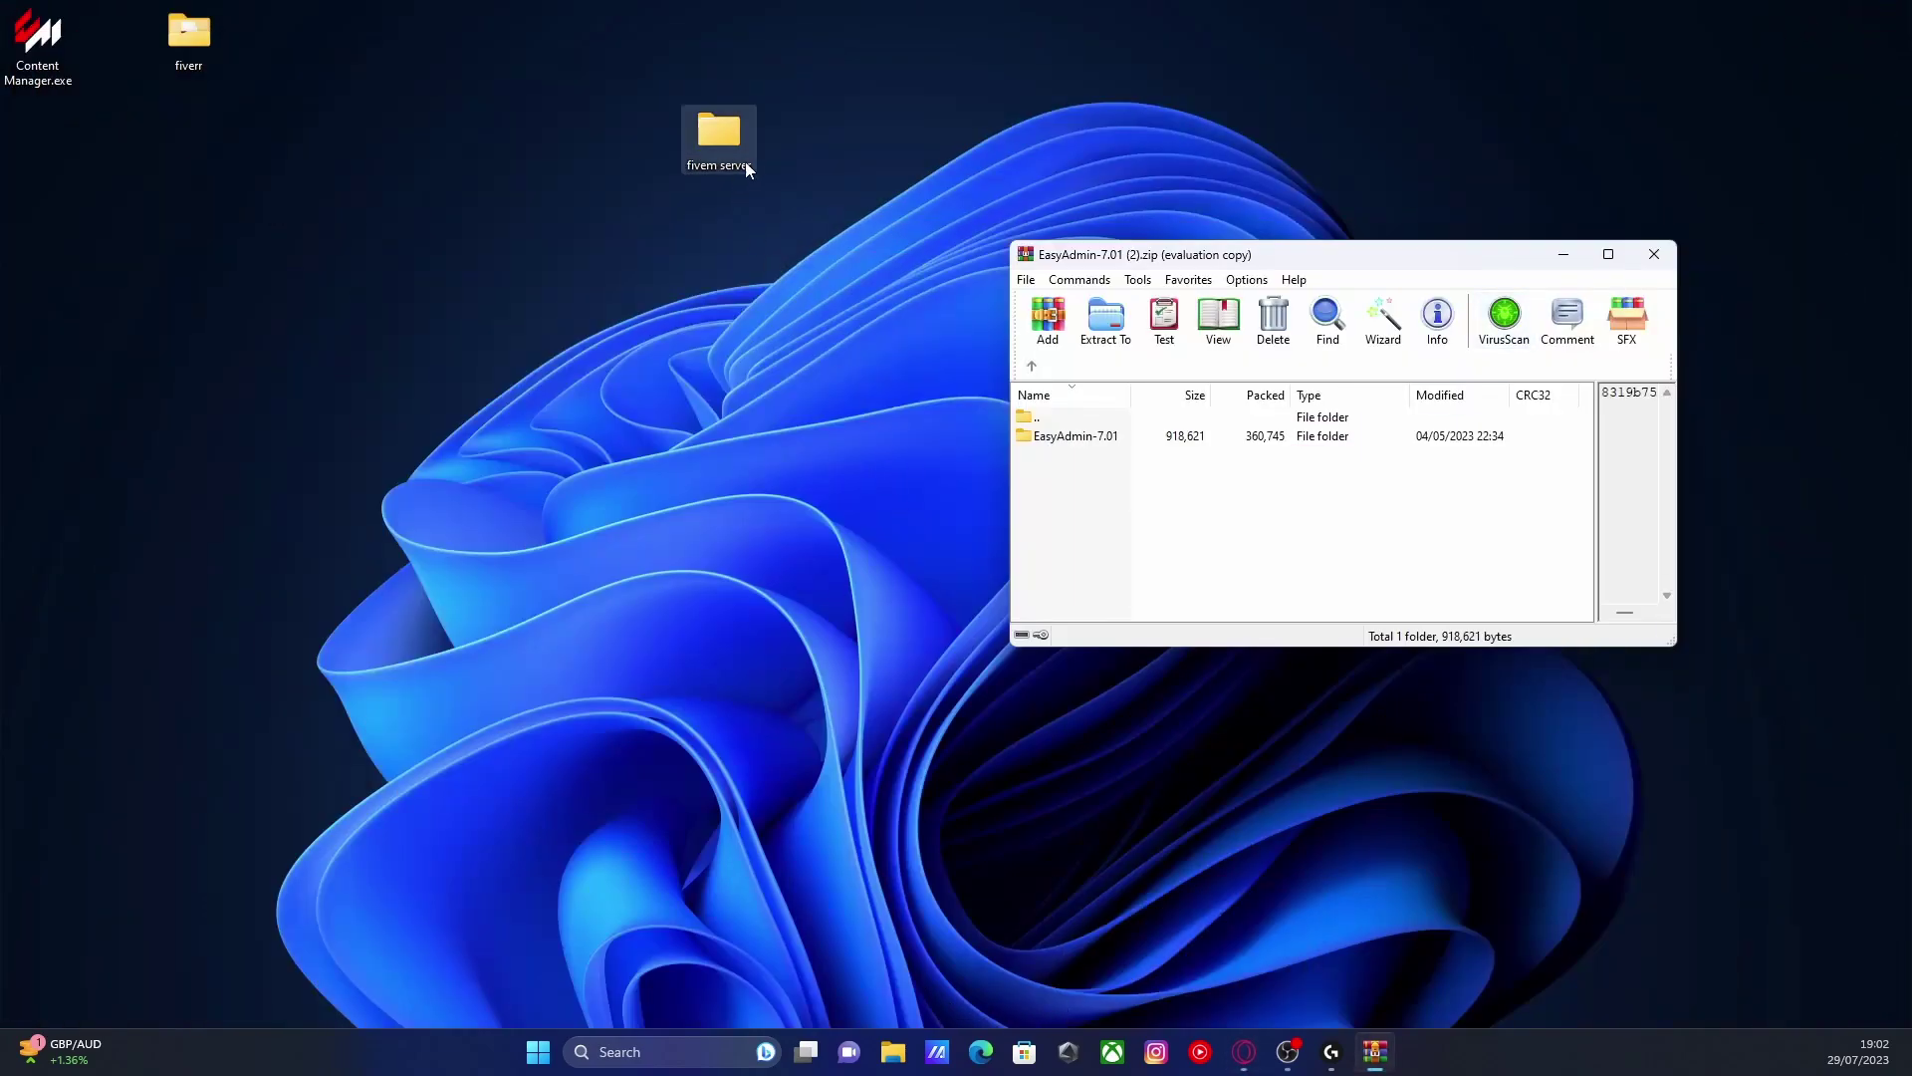
pyautogui.doubleClick(733, 152)
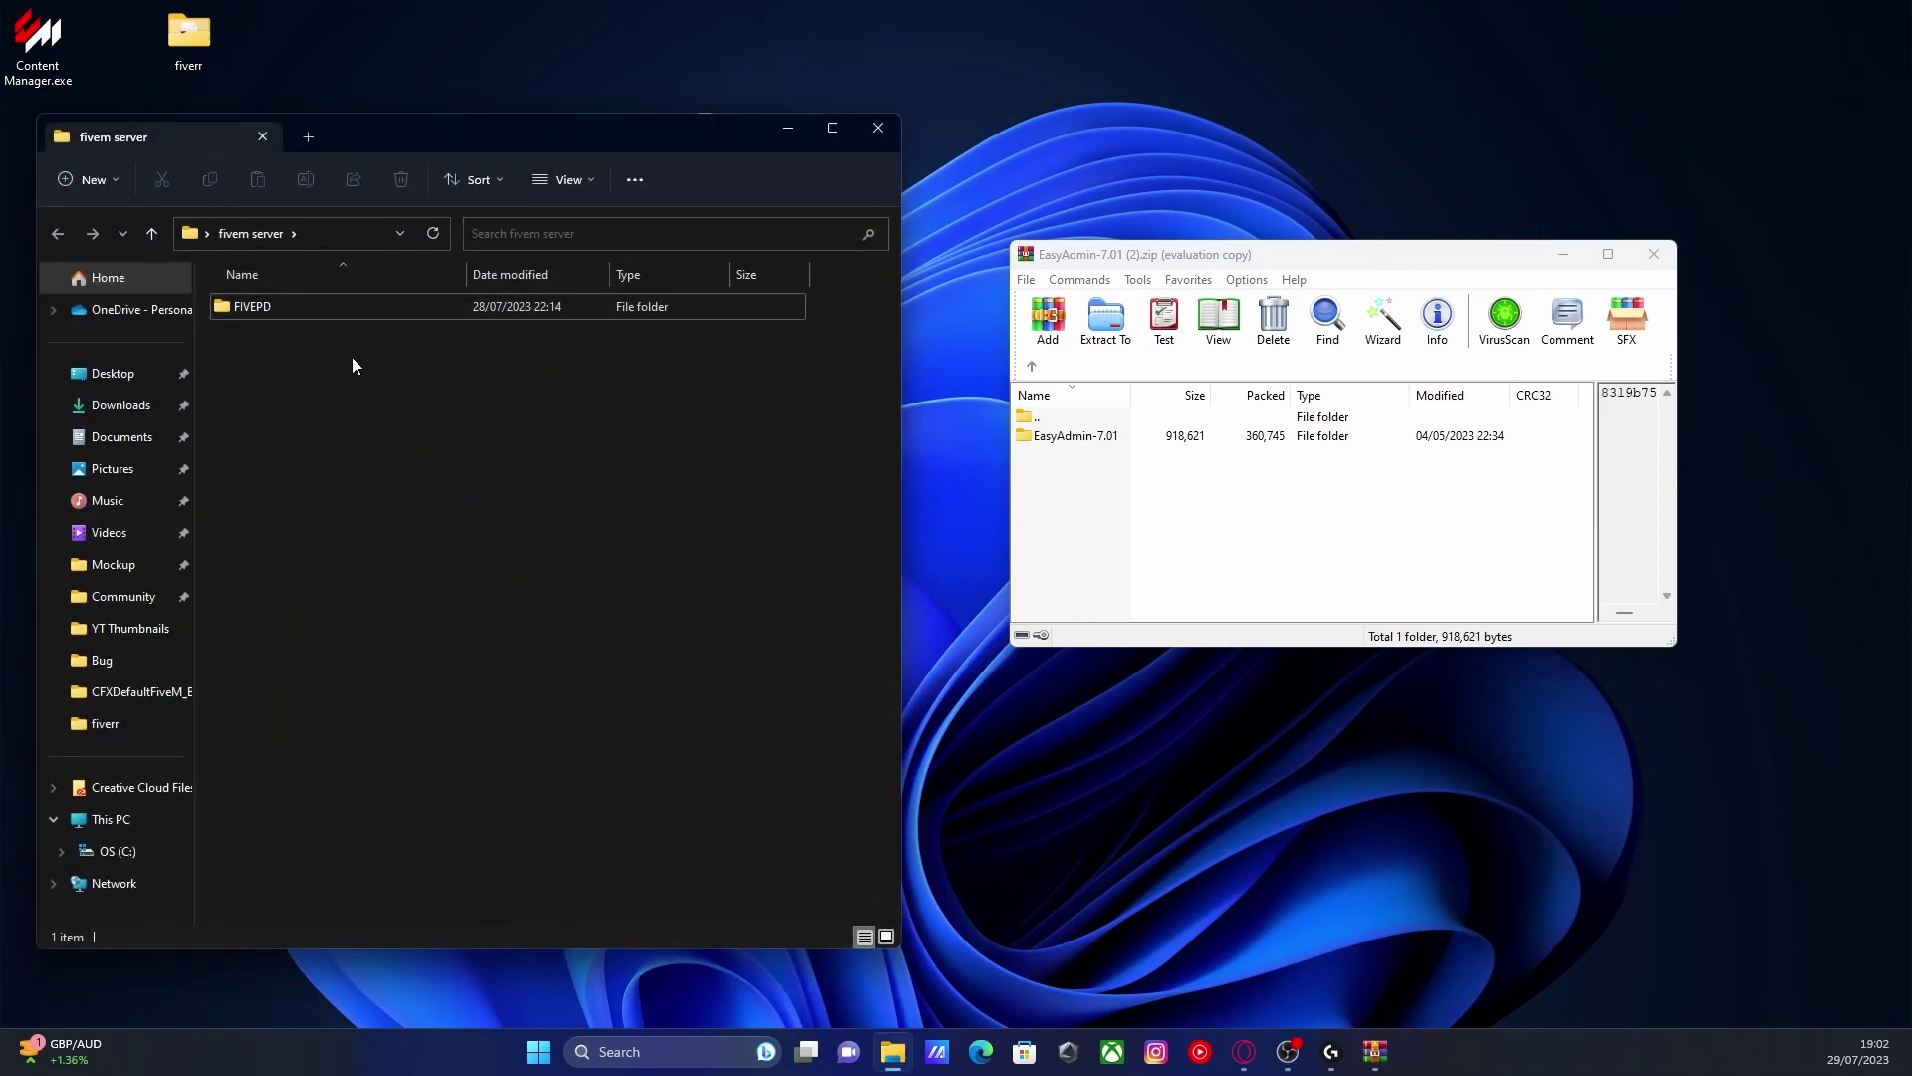
pyautogui.doubleClick(308, 306)
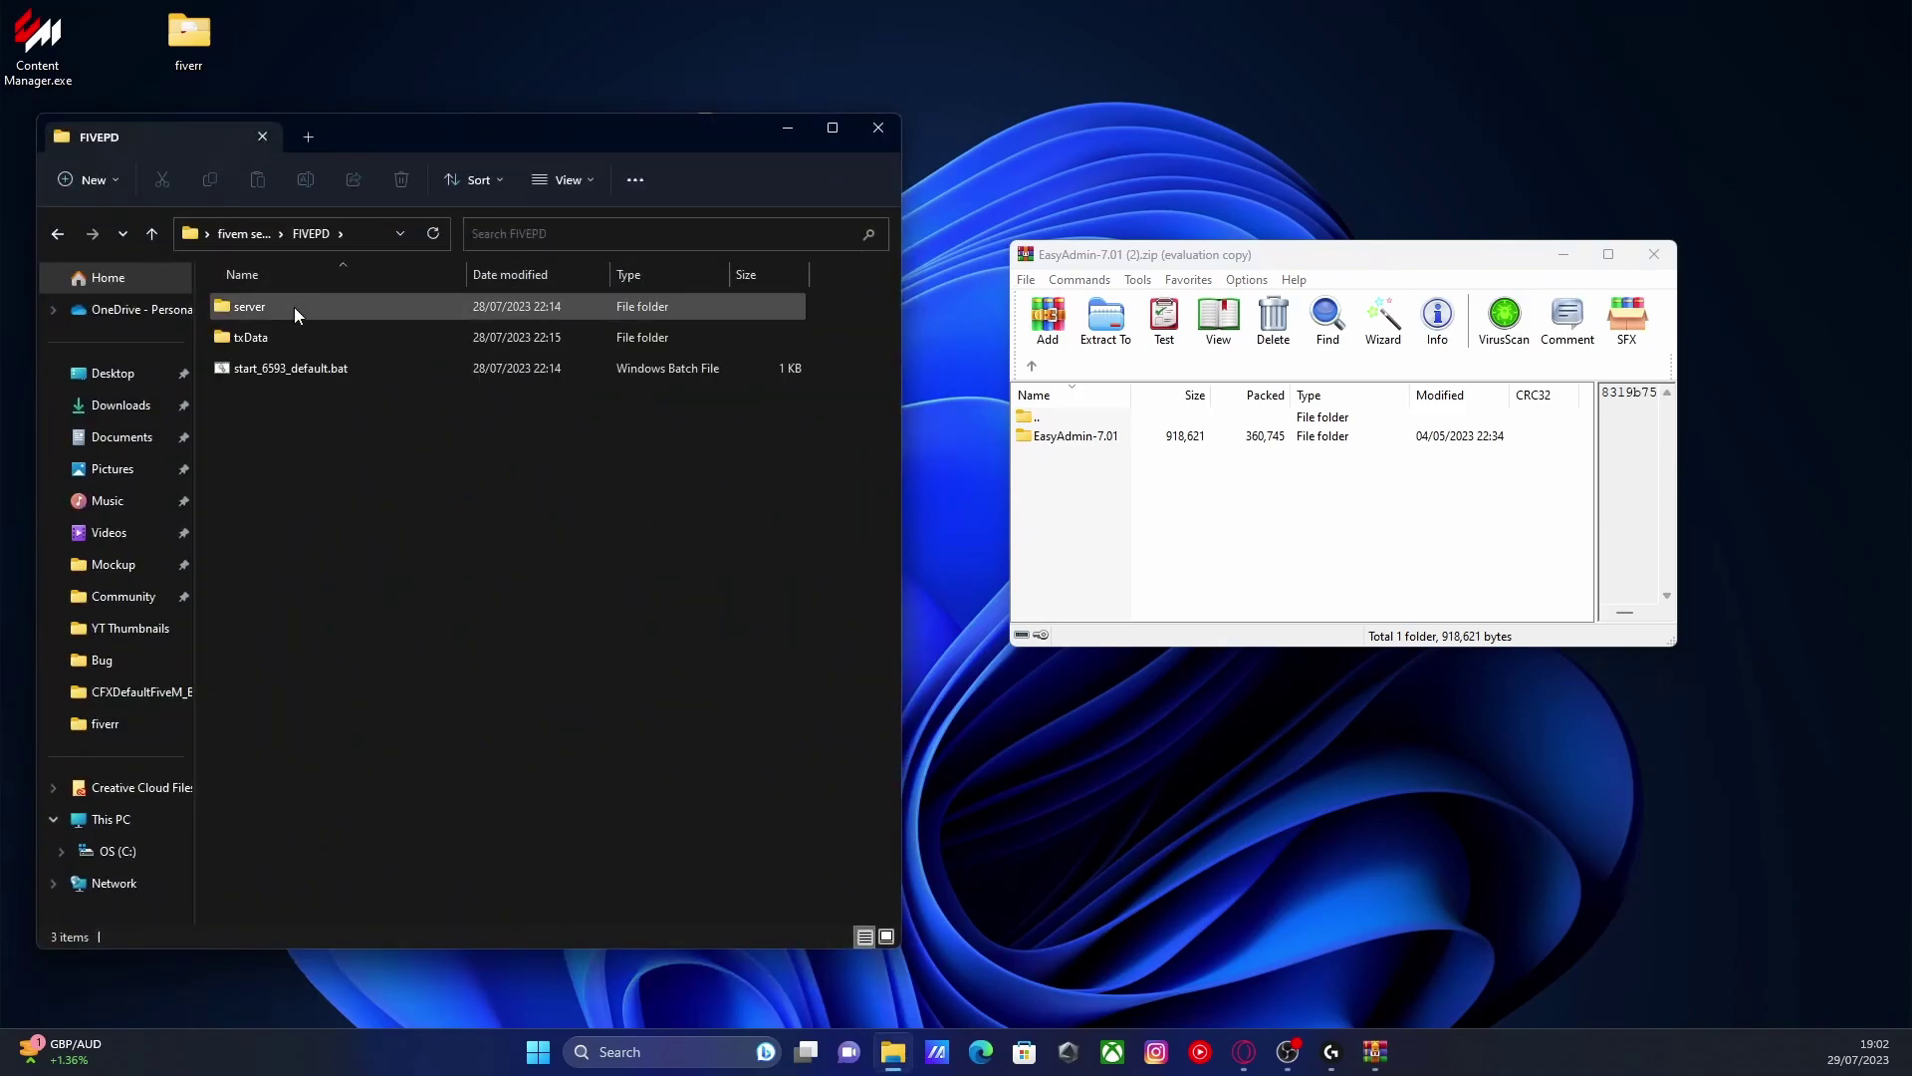
pyautogui.doubleClick(294, 307)
pyautogui.doubleClick(291, 307)
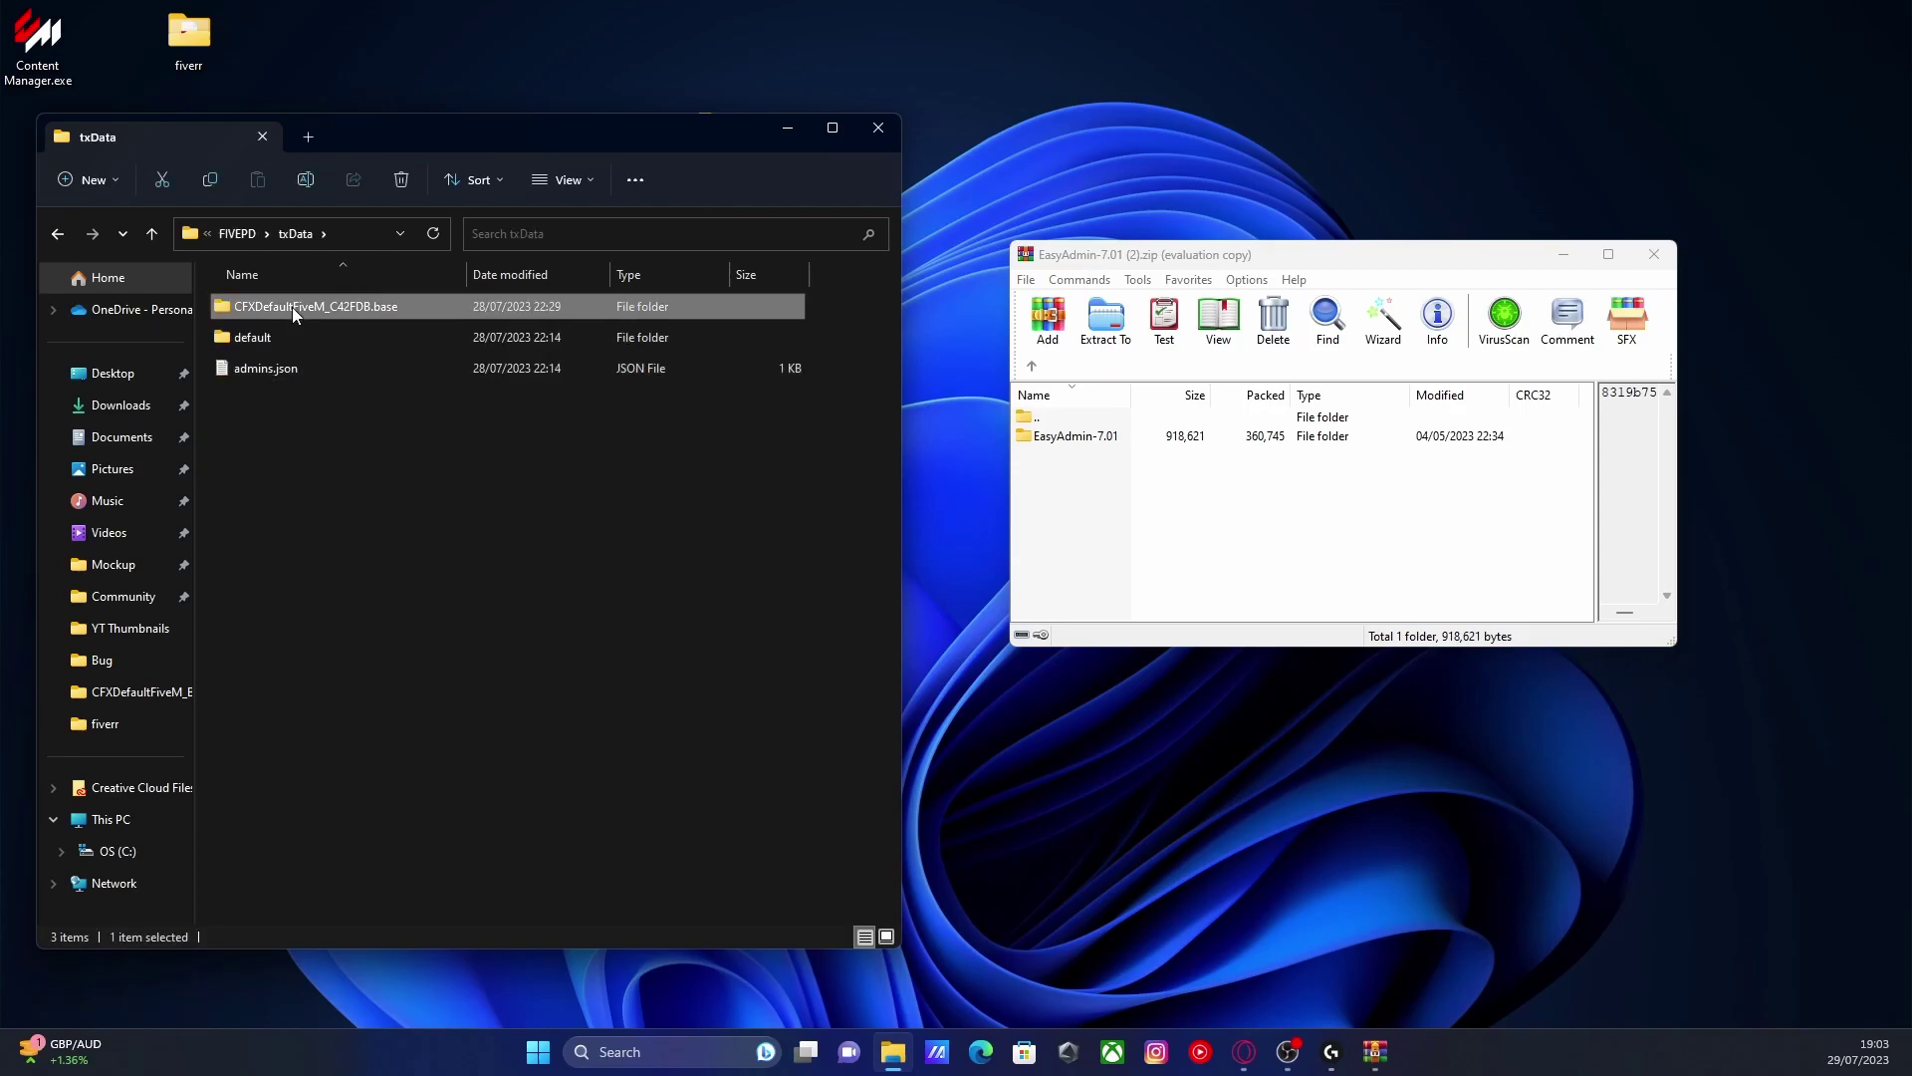
pyautogui.doubleClick(356, 335)
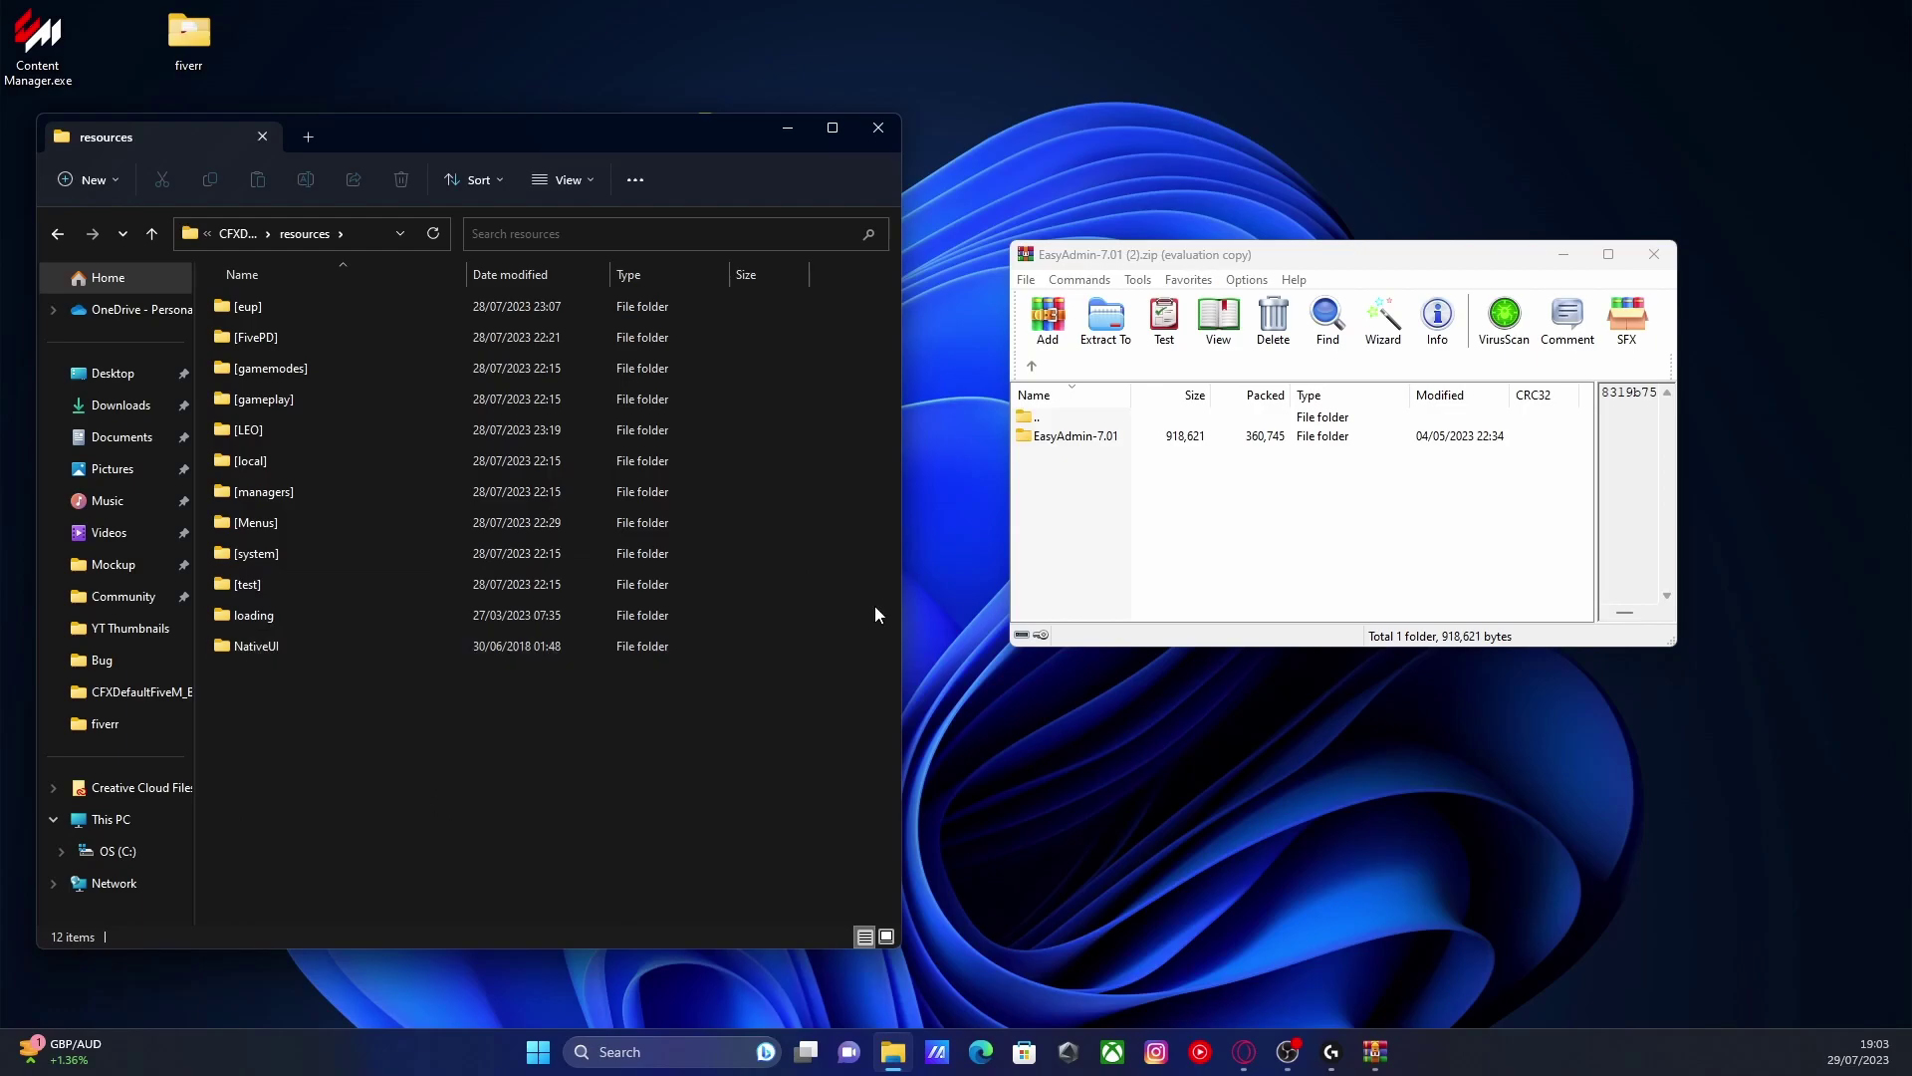
# Recheck the contents of the archive's EasyAdmin-7.01 folder, and open the [Menus] folder within the server resources.
pyautogui.doubleClick(1106, 438)
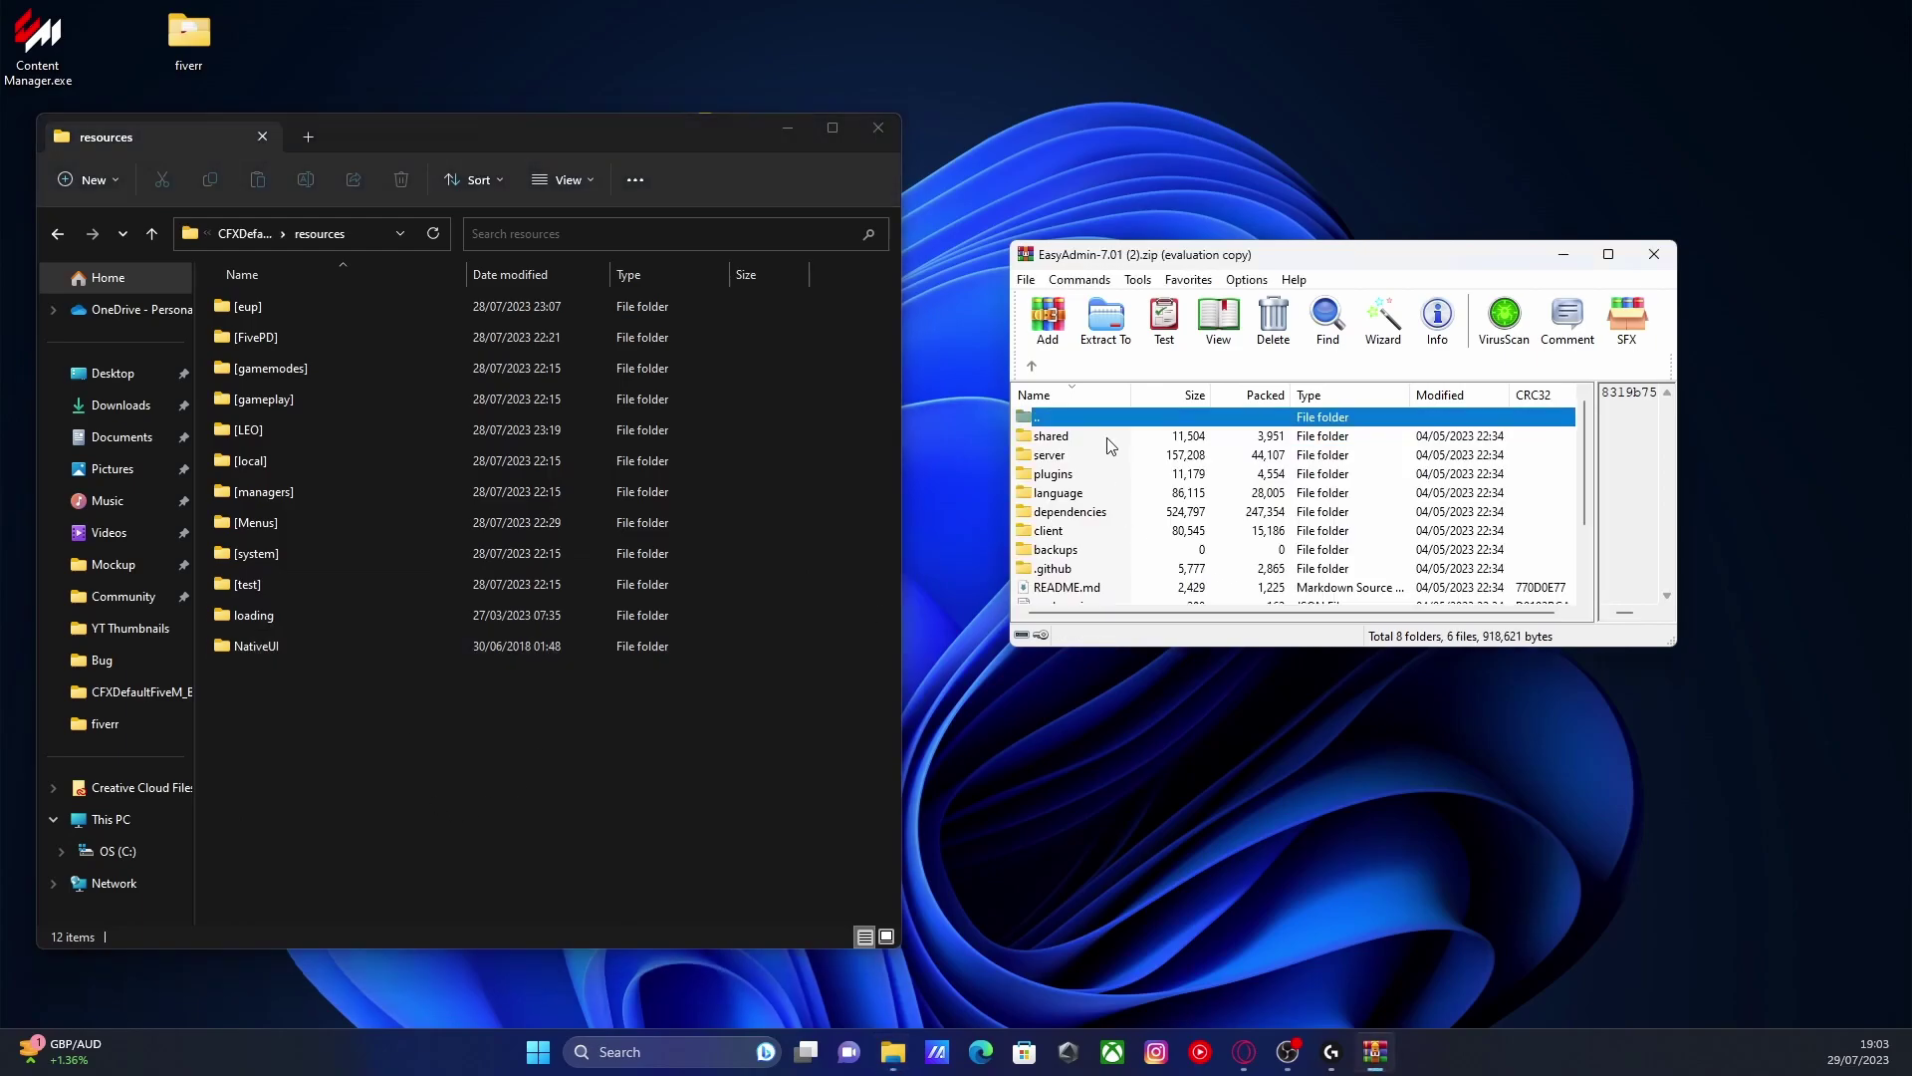
pyautogui.click(1030, 369)
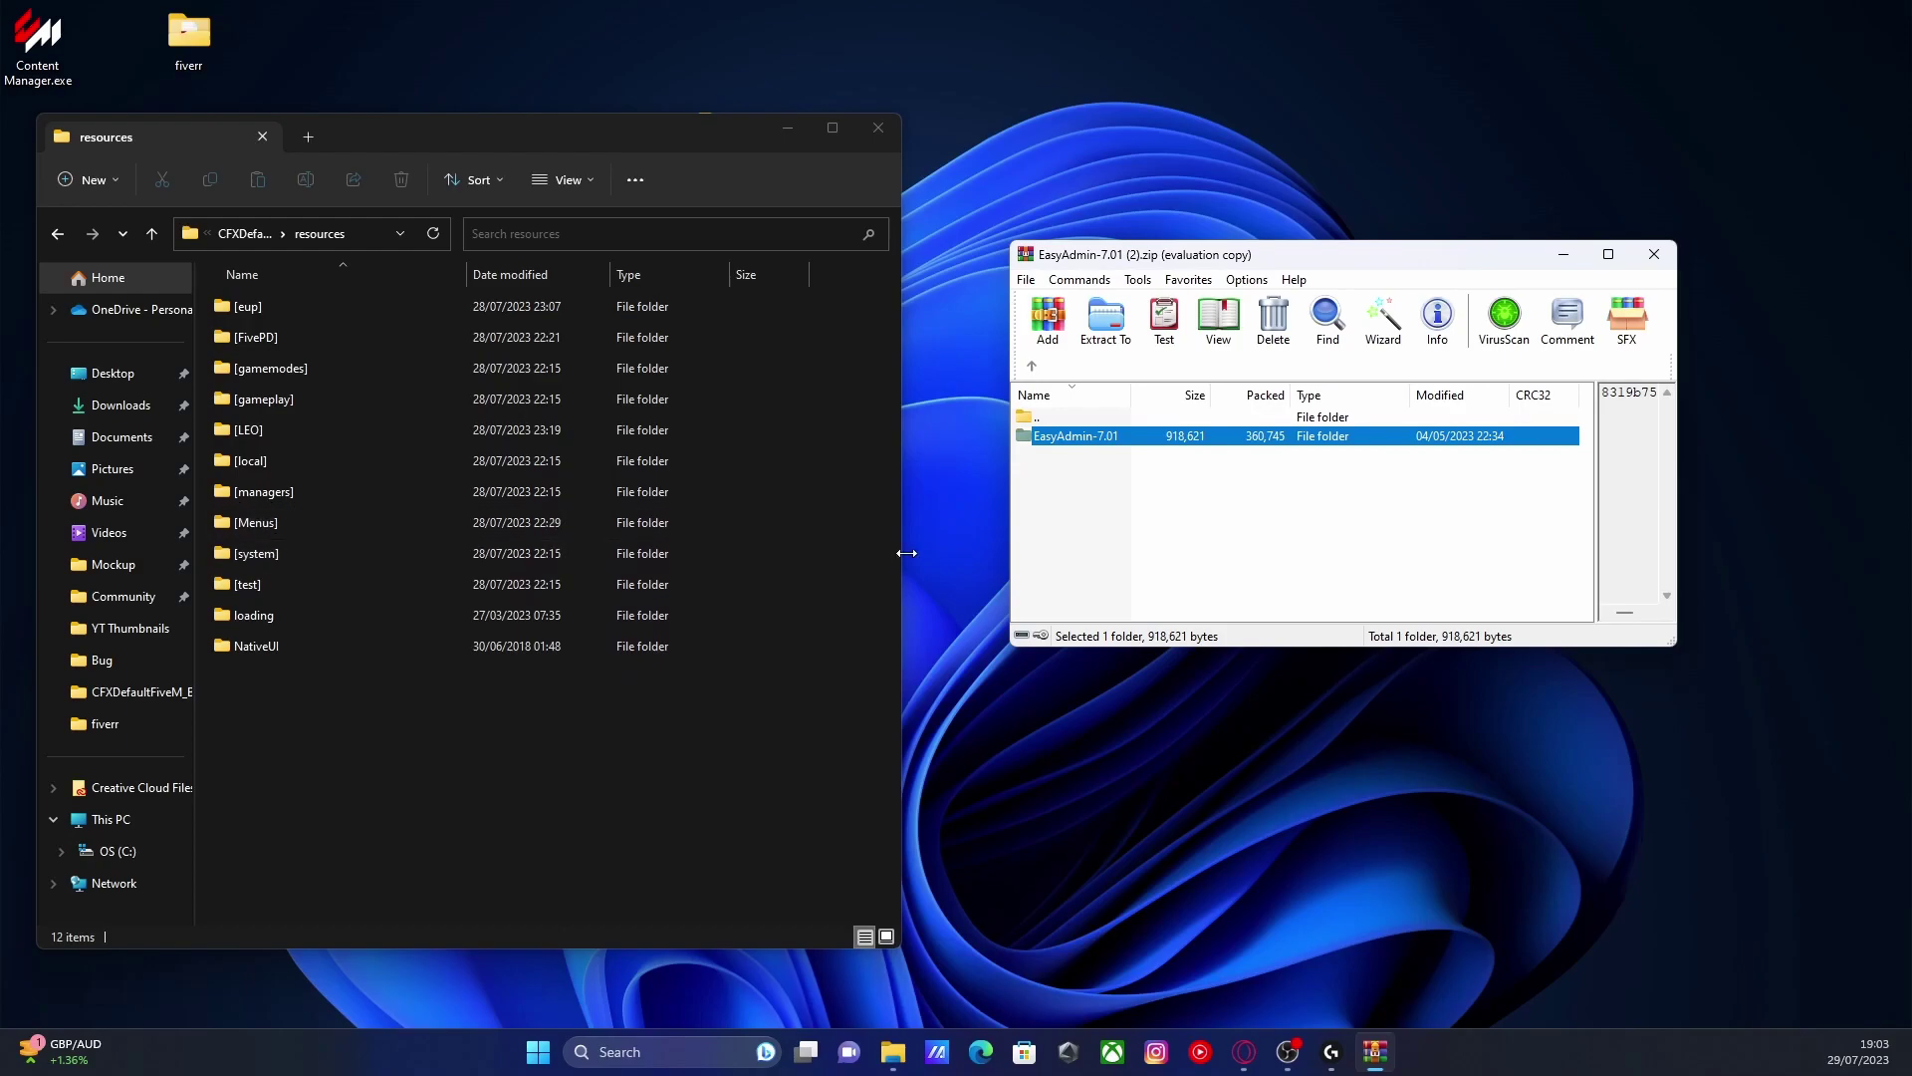
pyautogui.doubleClick(325, 526)
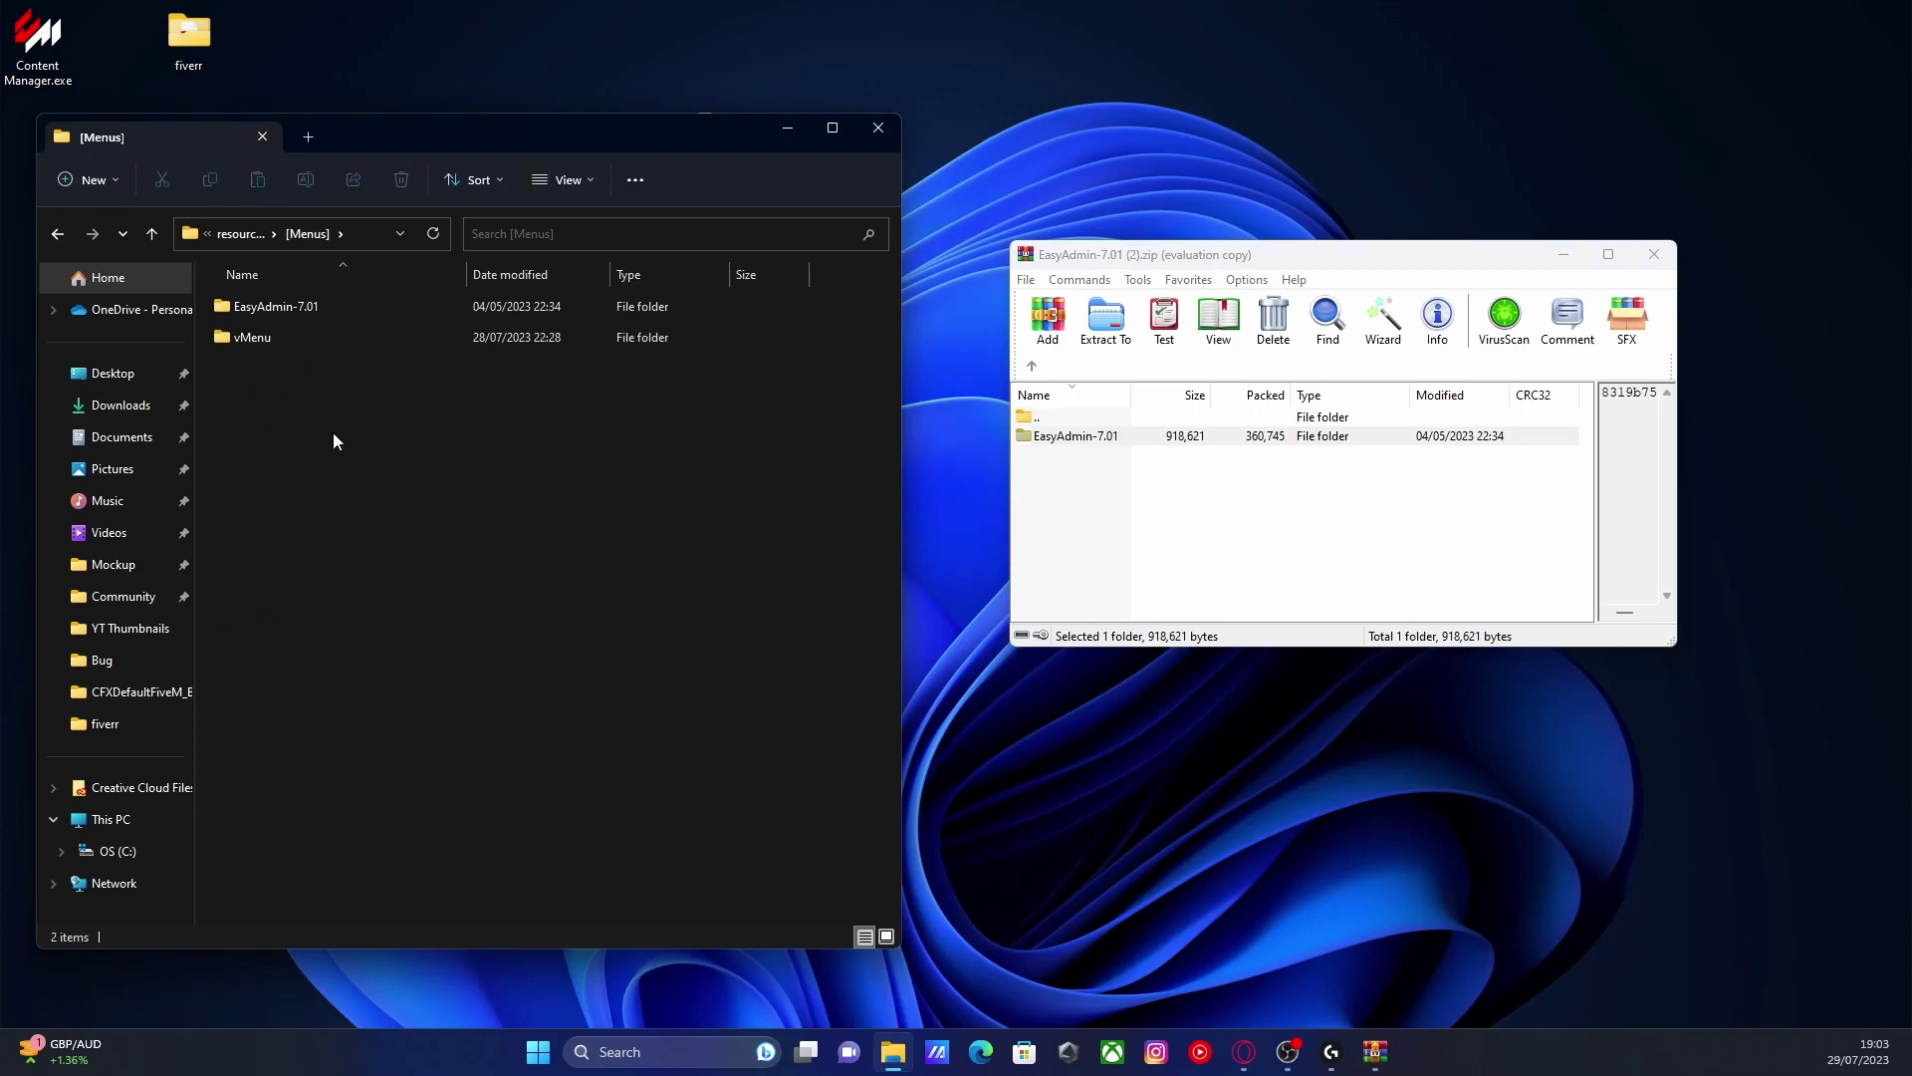
# Rename the EasyAdmin-7.01 folder in [Menus] to EasyAdmin.
pyautogui.click(346, 311)
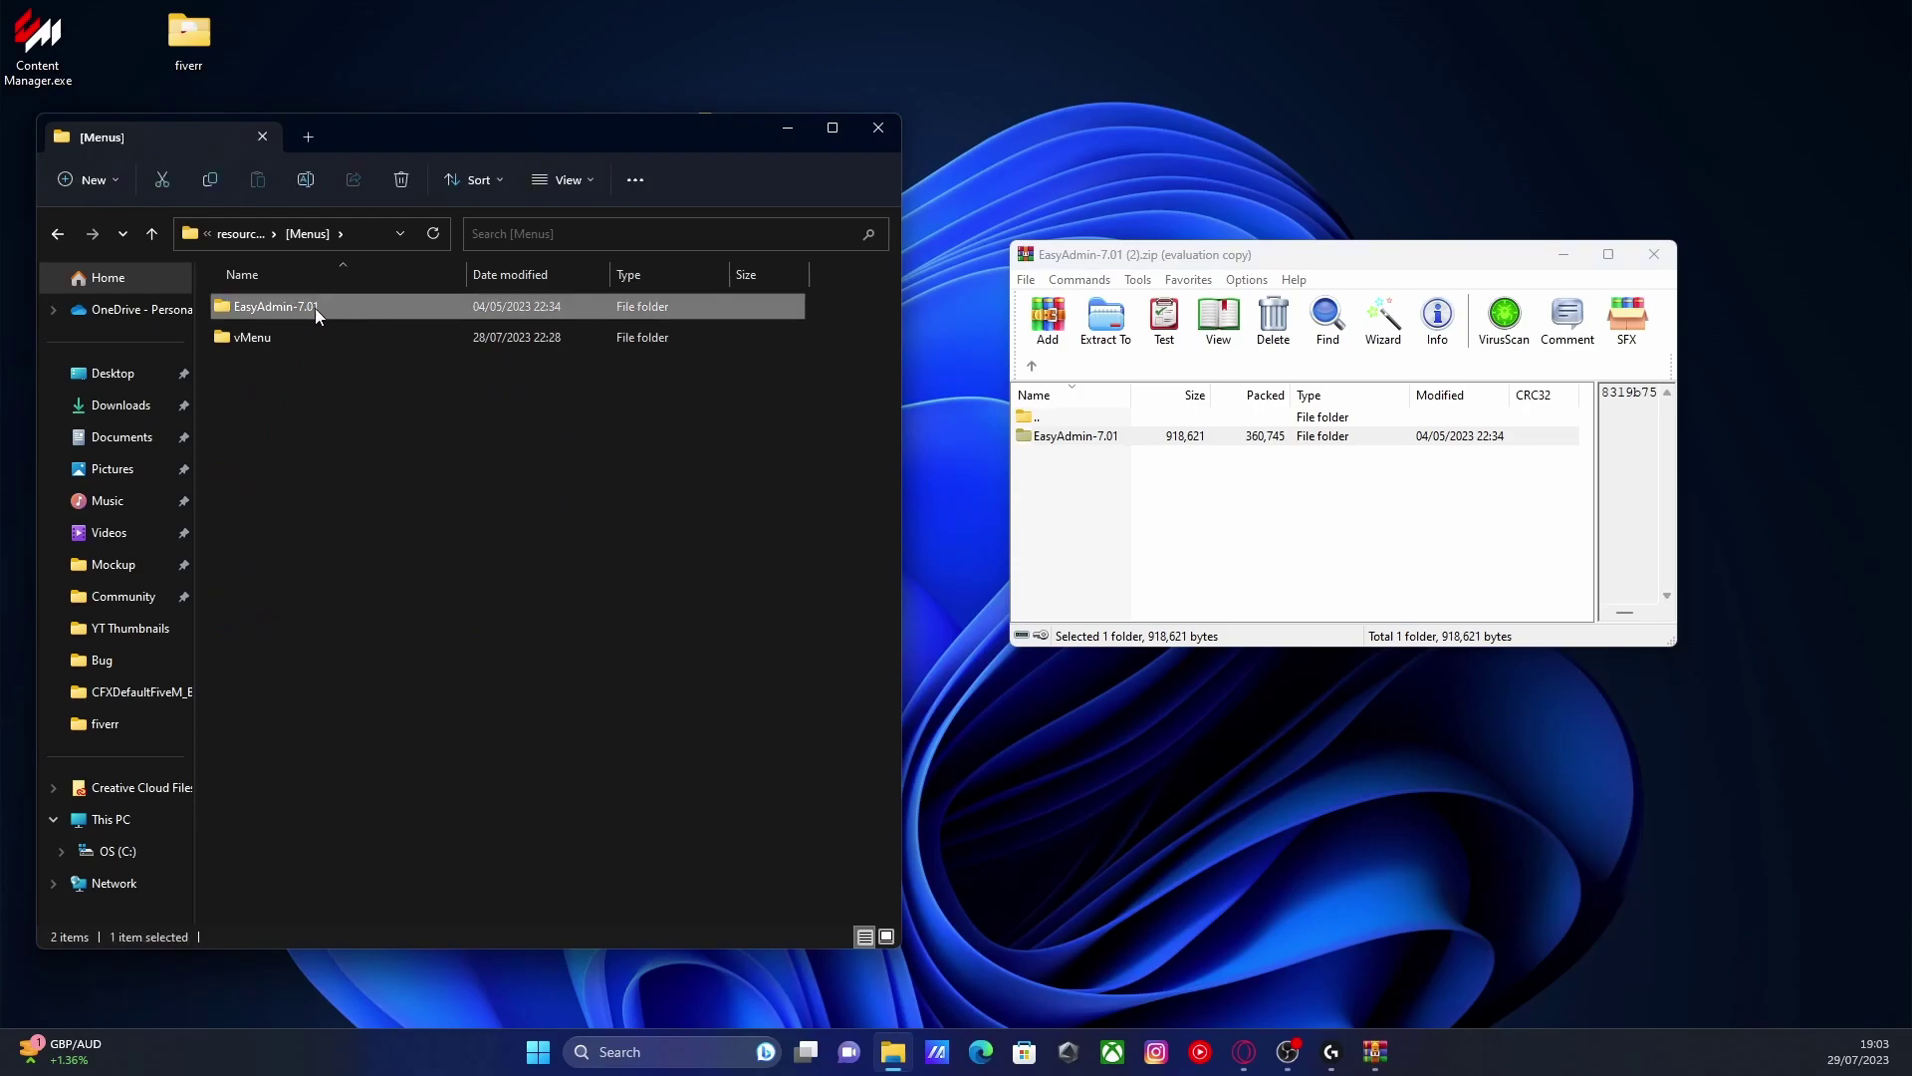
pyautogui.click(315, 307)
pyautogui.moveTo(320, 308); pyautogui.dragTo(299, 317)
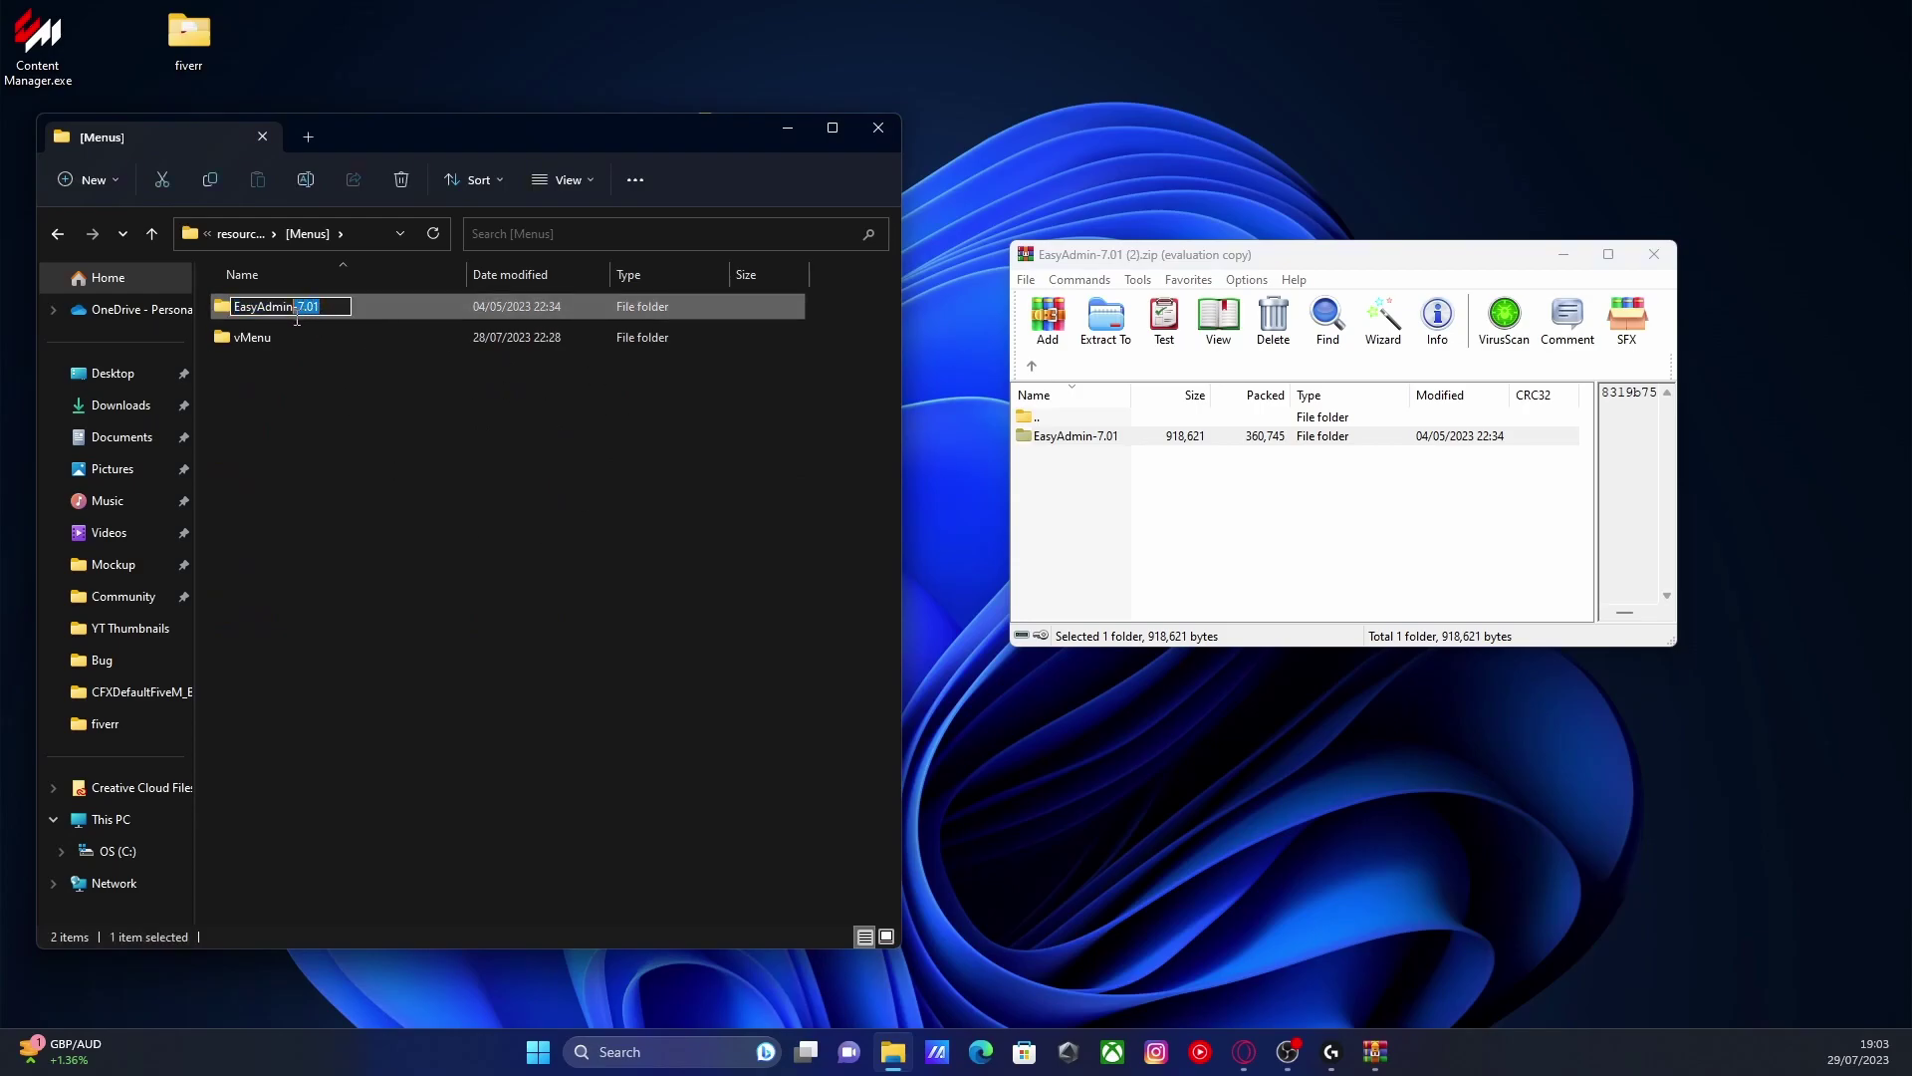
pyautogui.press('BackSpace')
pyautogui.press('Return')
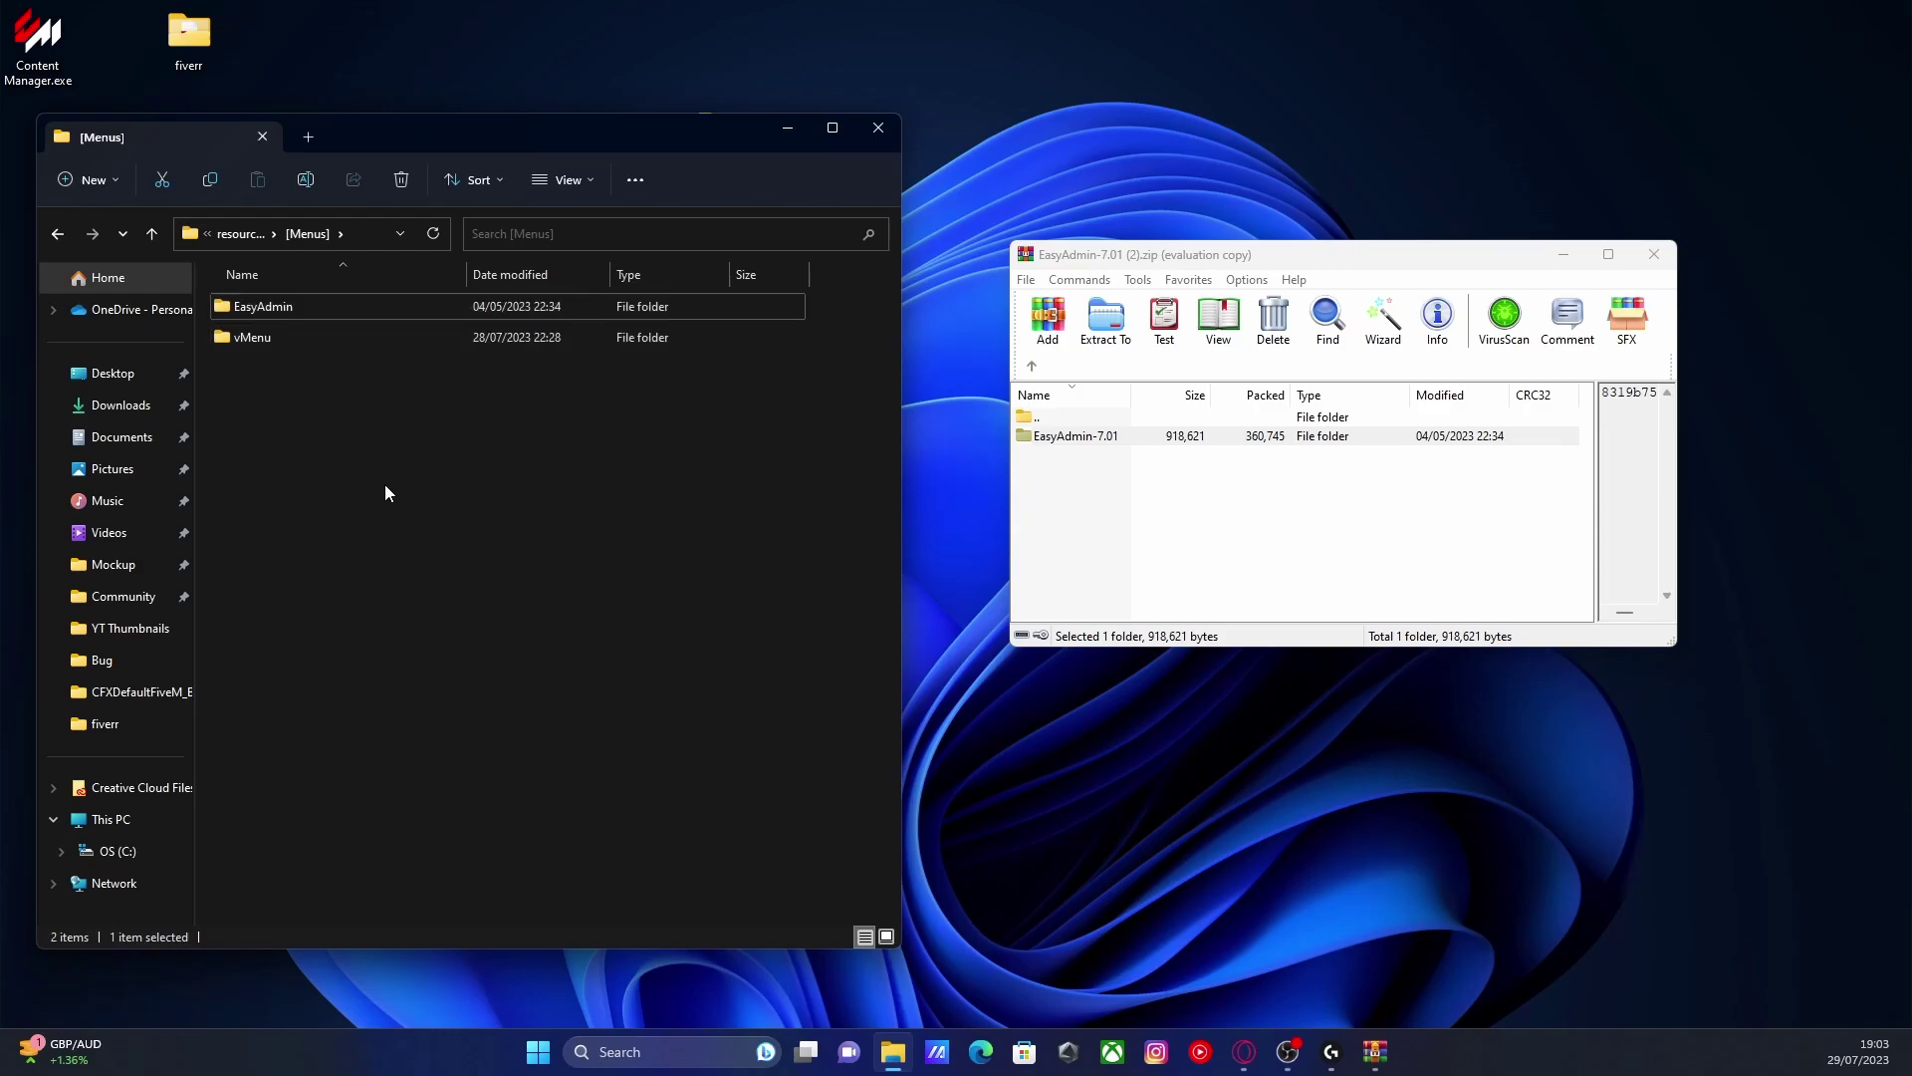
pyautogui.click(302, 309)
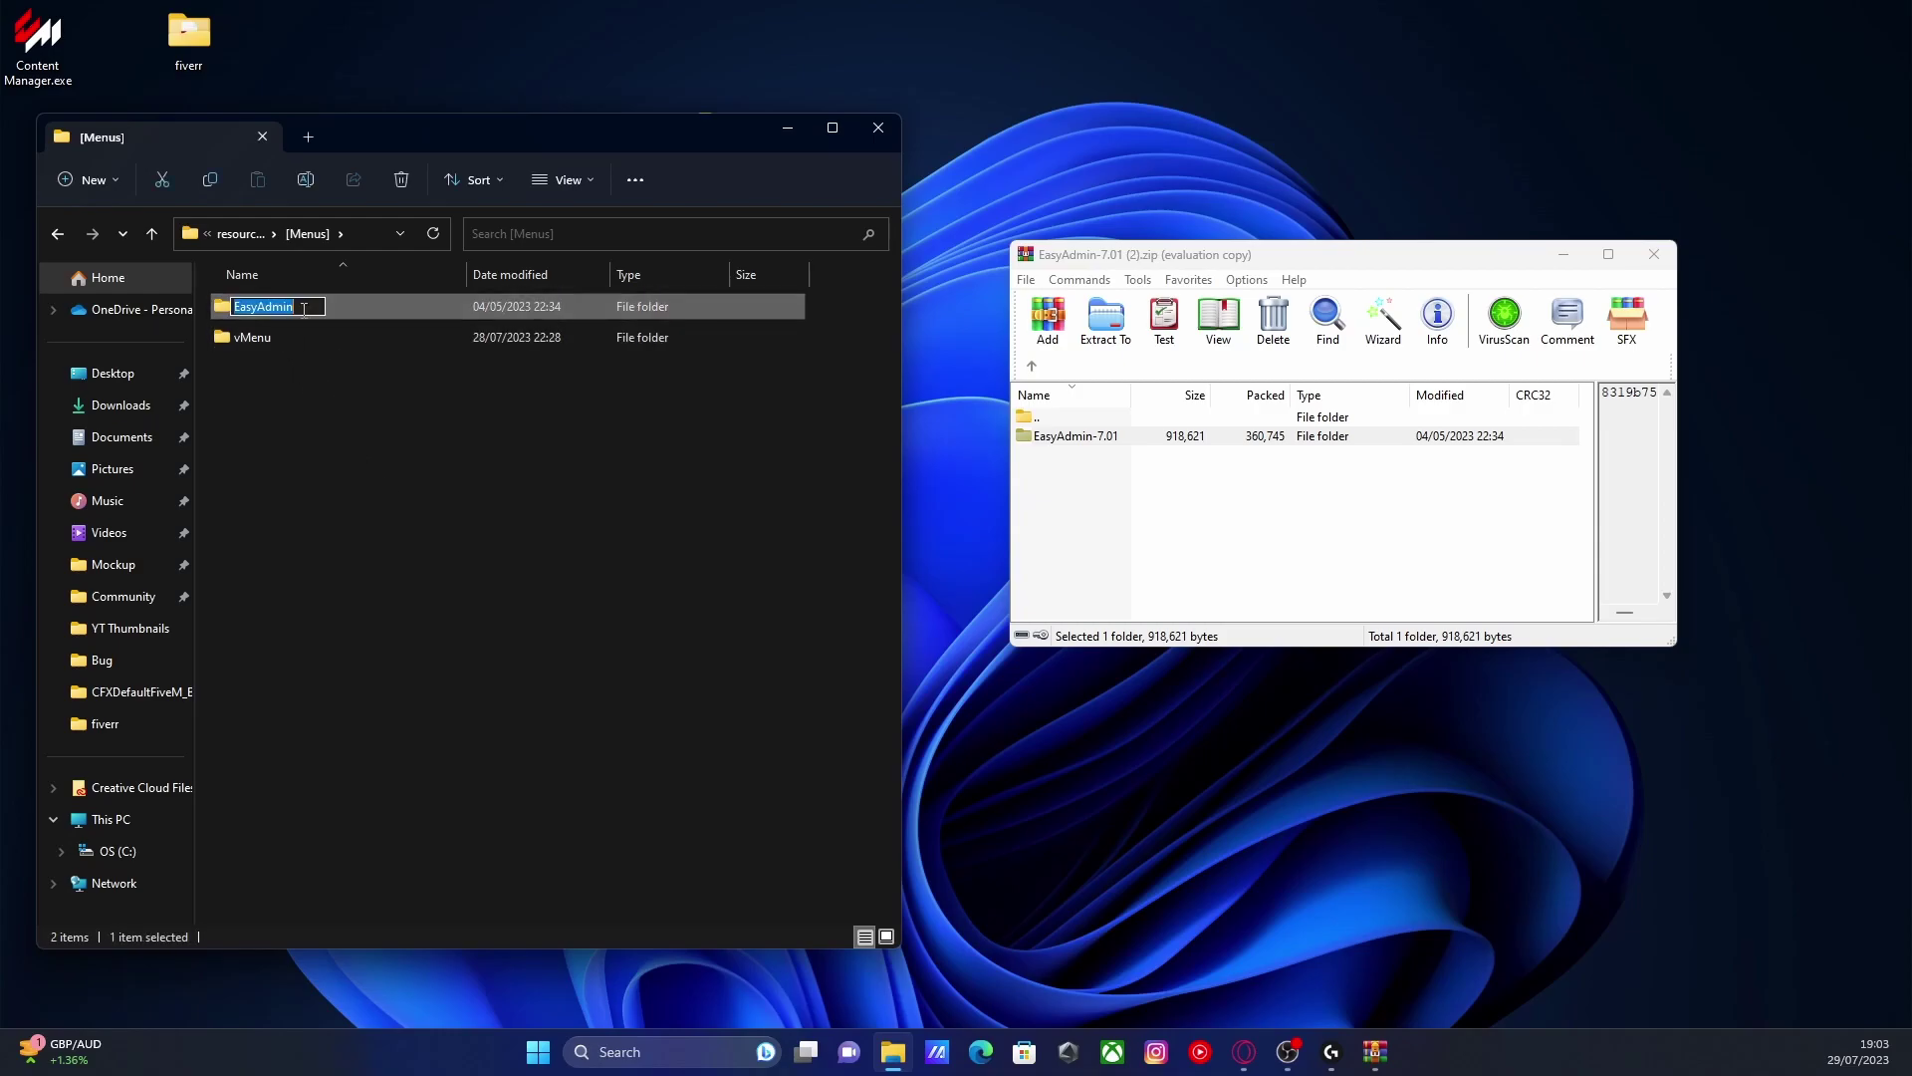
pyautogui.click(450, 524)
# Close the archive and open server.cfg from the CFXDefaultFiveM_C42FDB.base folder for editing.
pyautogui.click(251, 246)
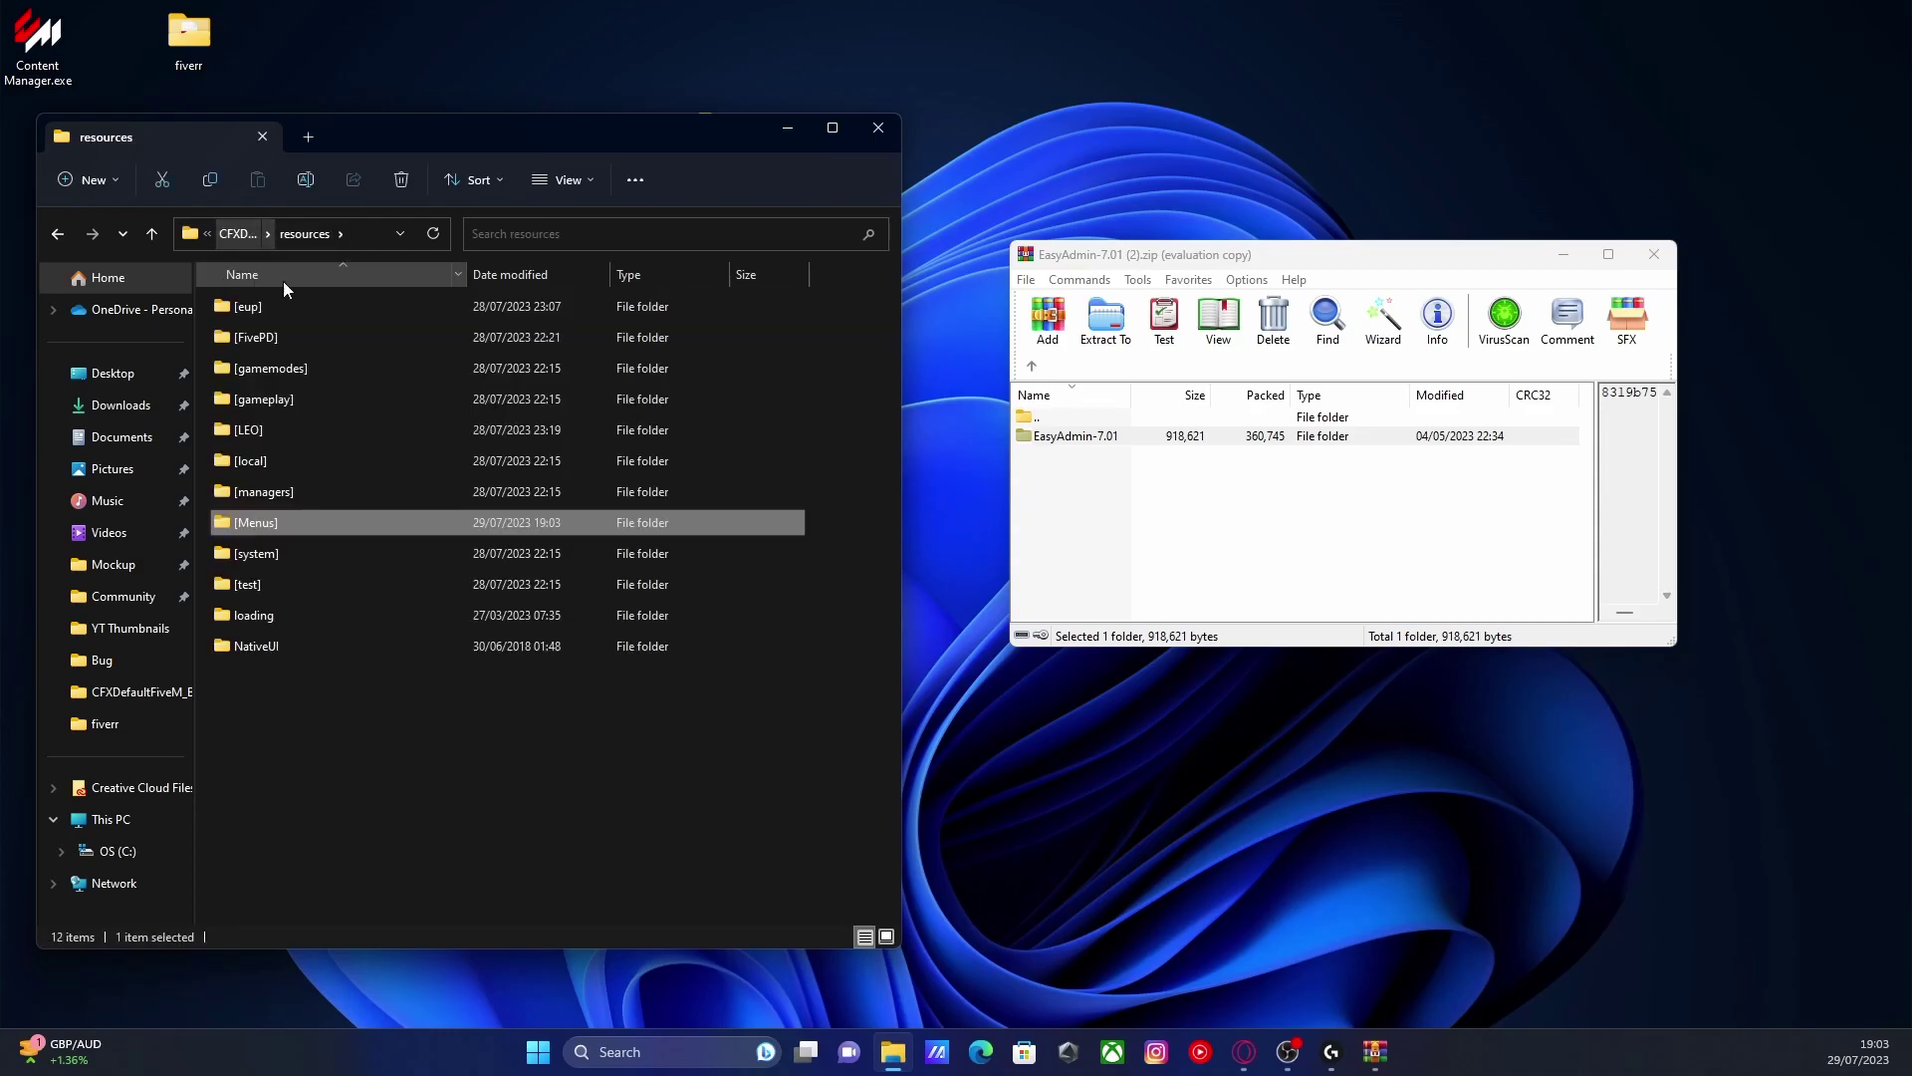
pyautogui.click(237, 234)
pyautogui.click(544, 610)
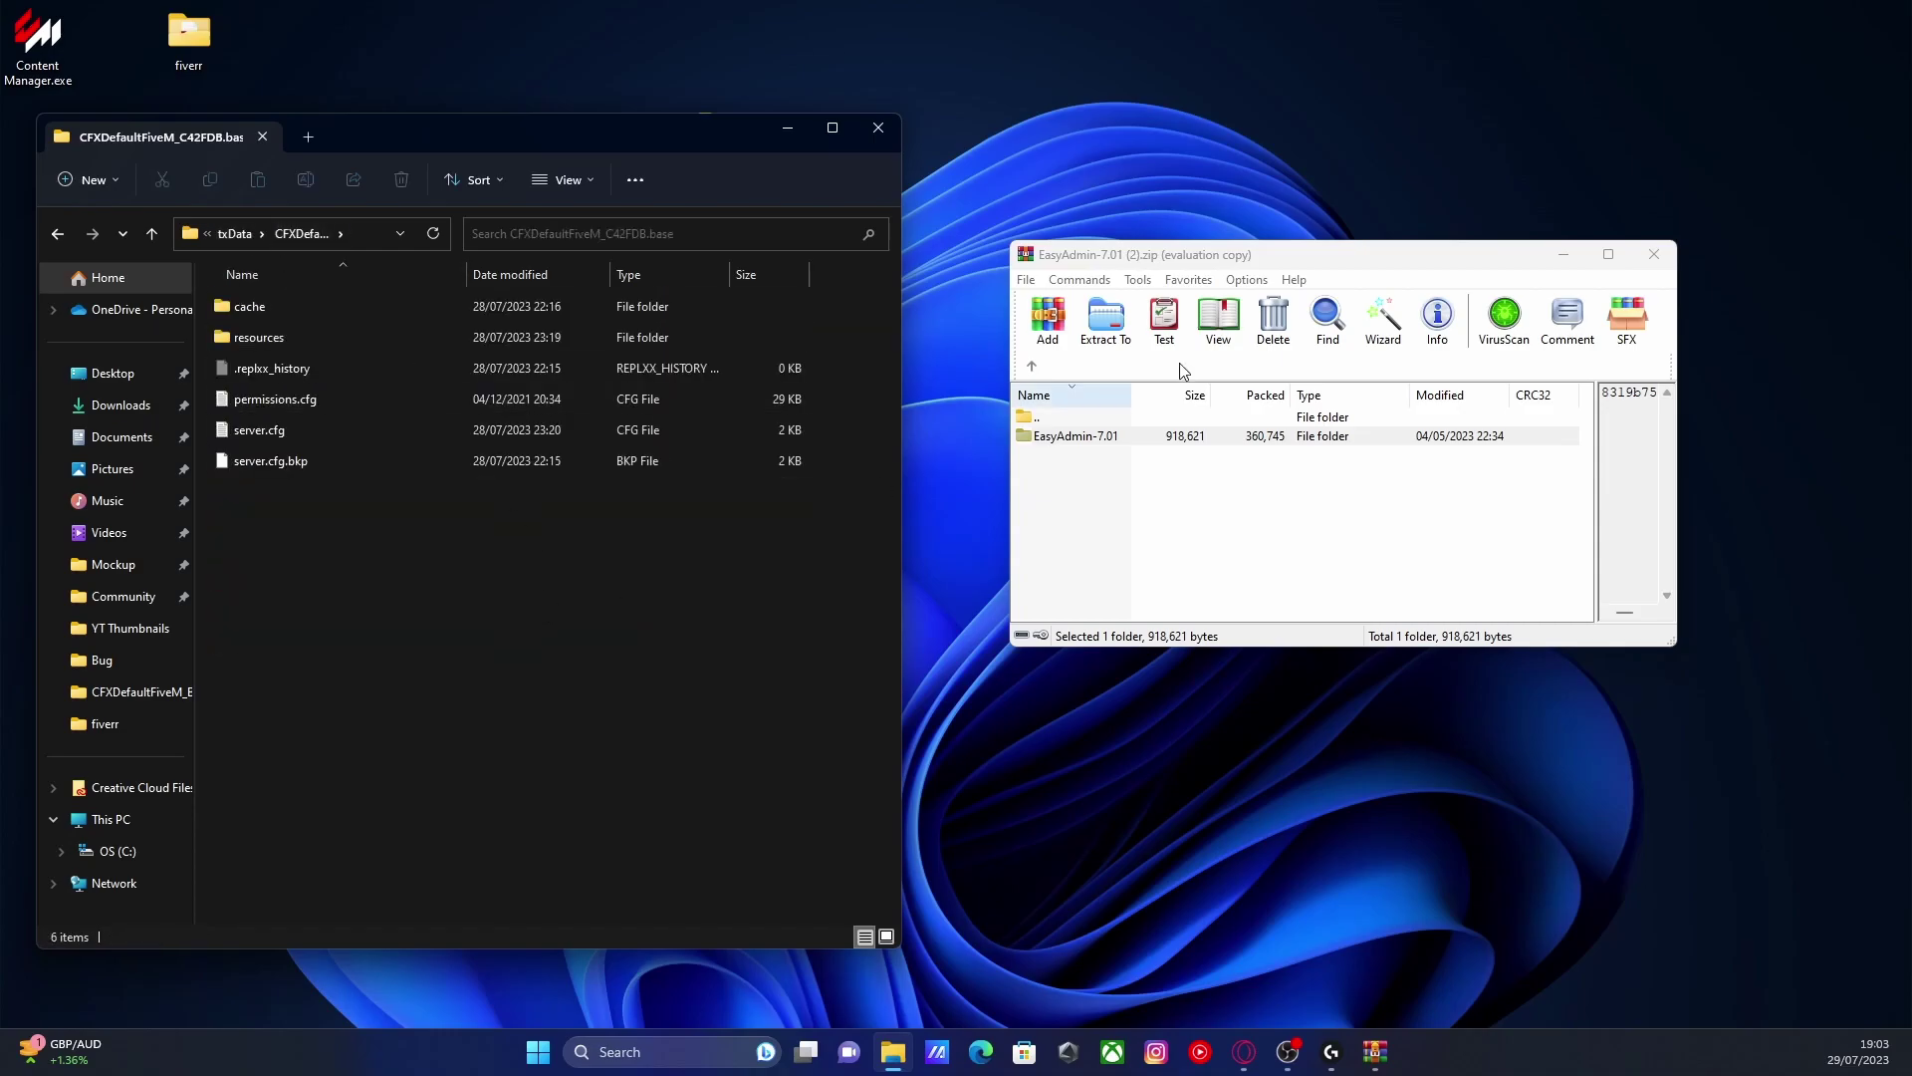
pyautogui.click(1655, 254)
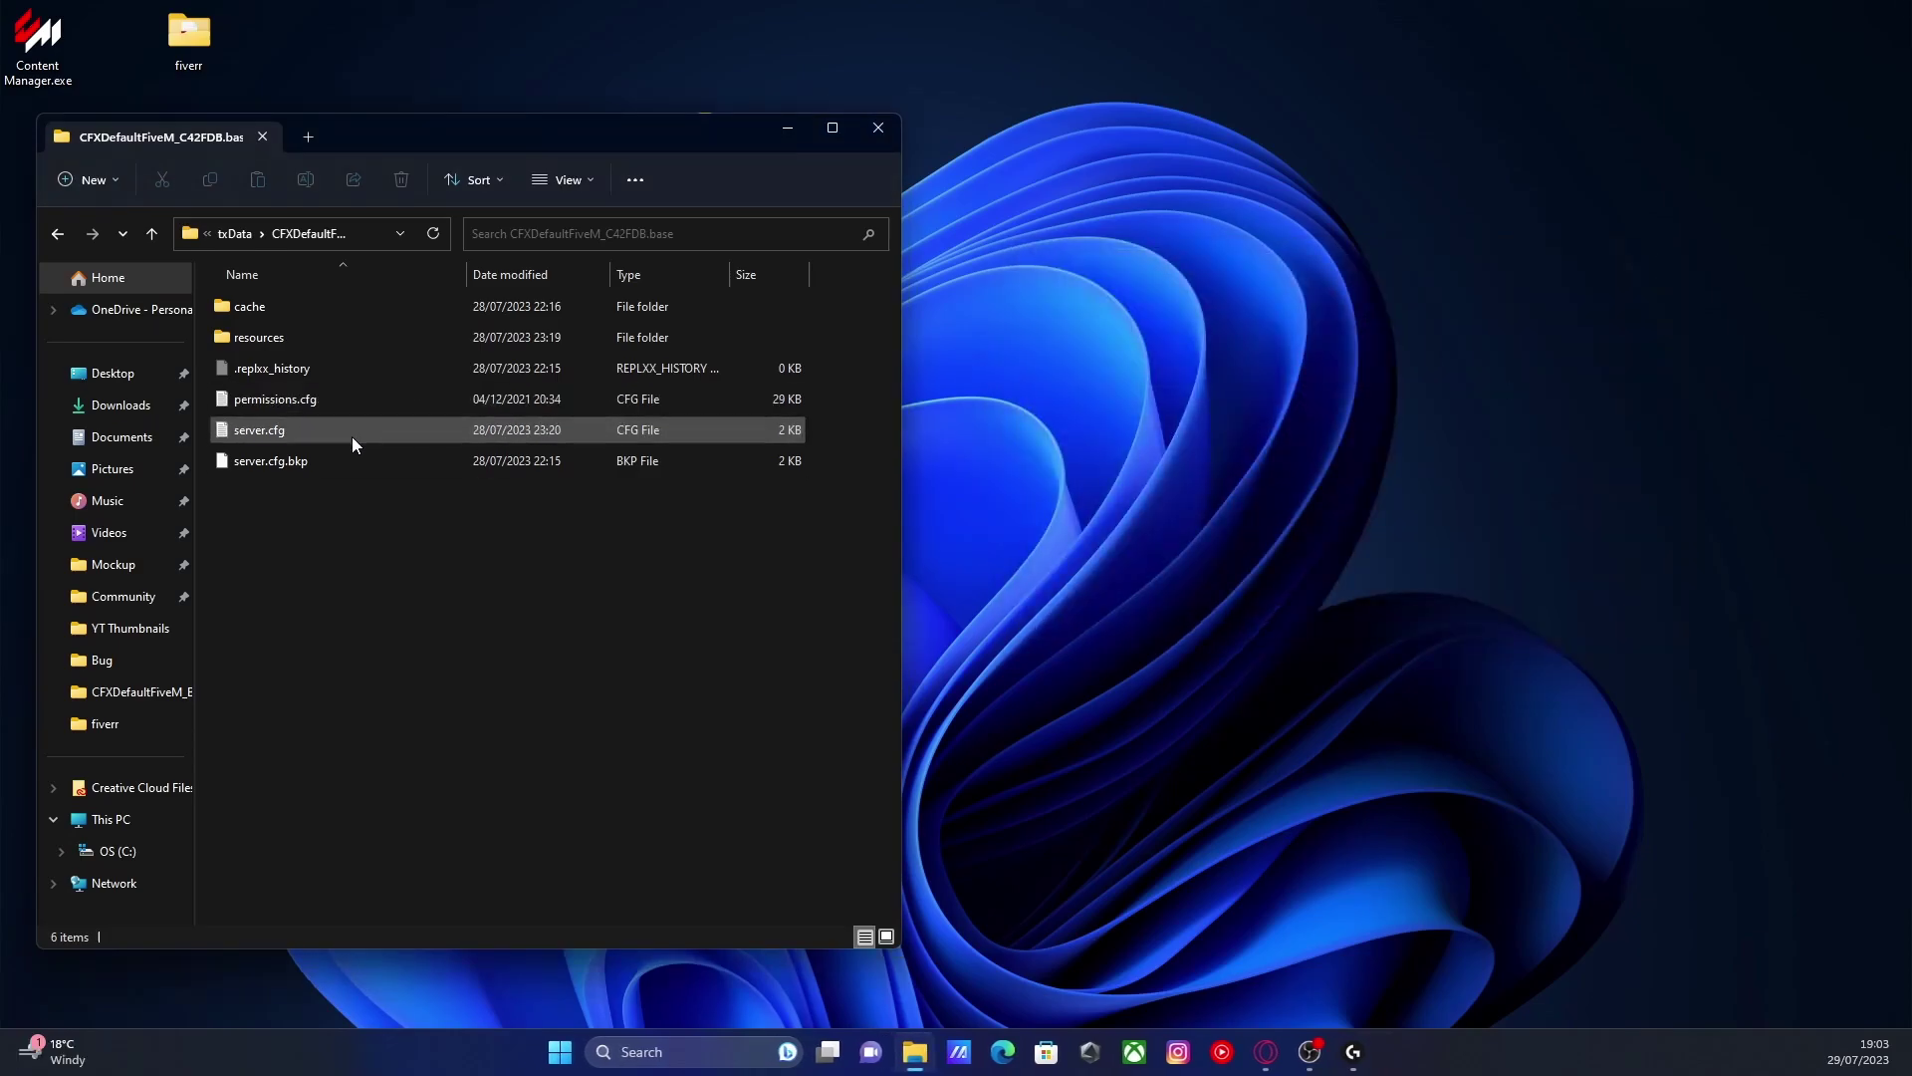
pyautogui.click(353, 442)
pyautogui.rightClick(331, 428)
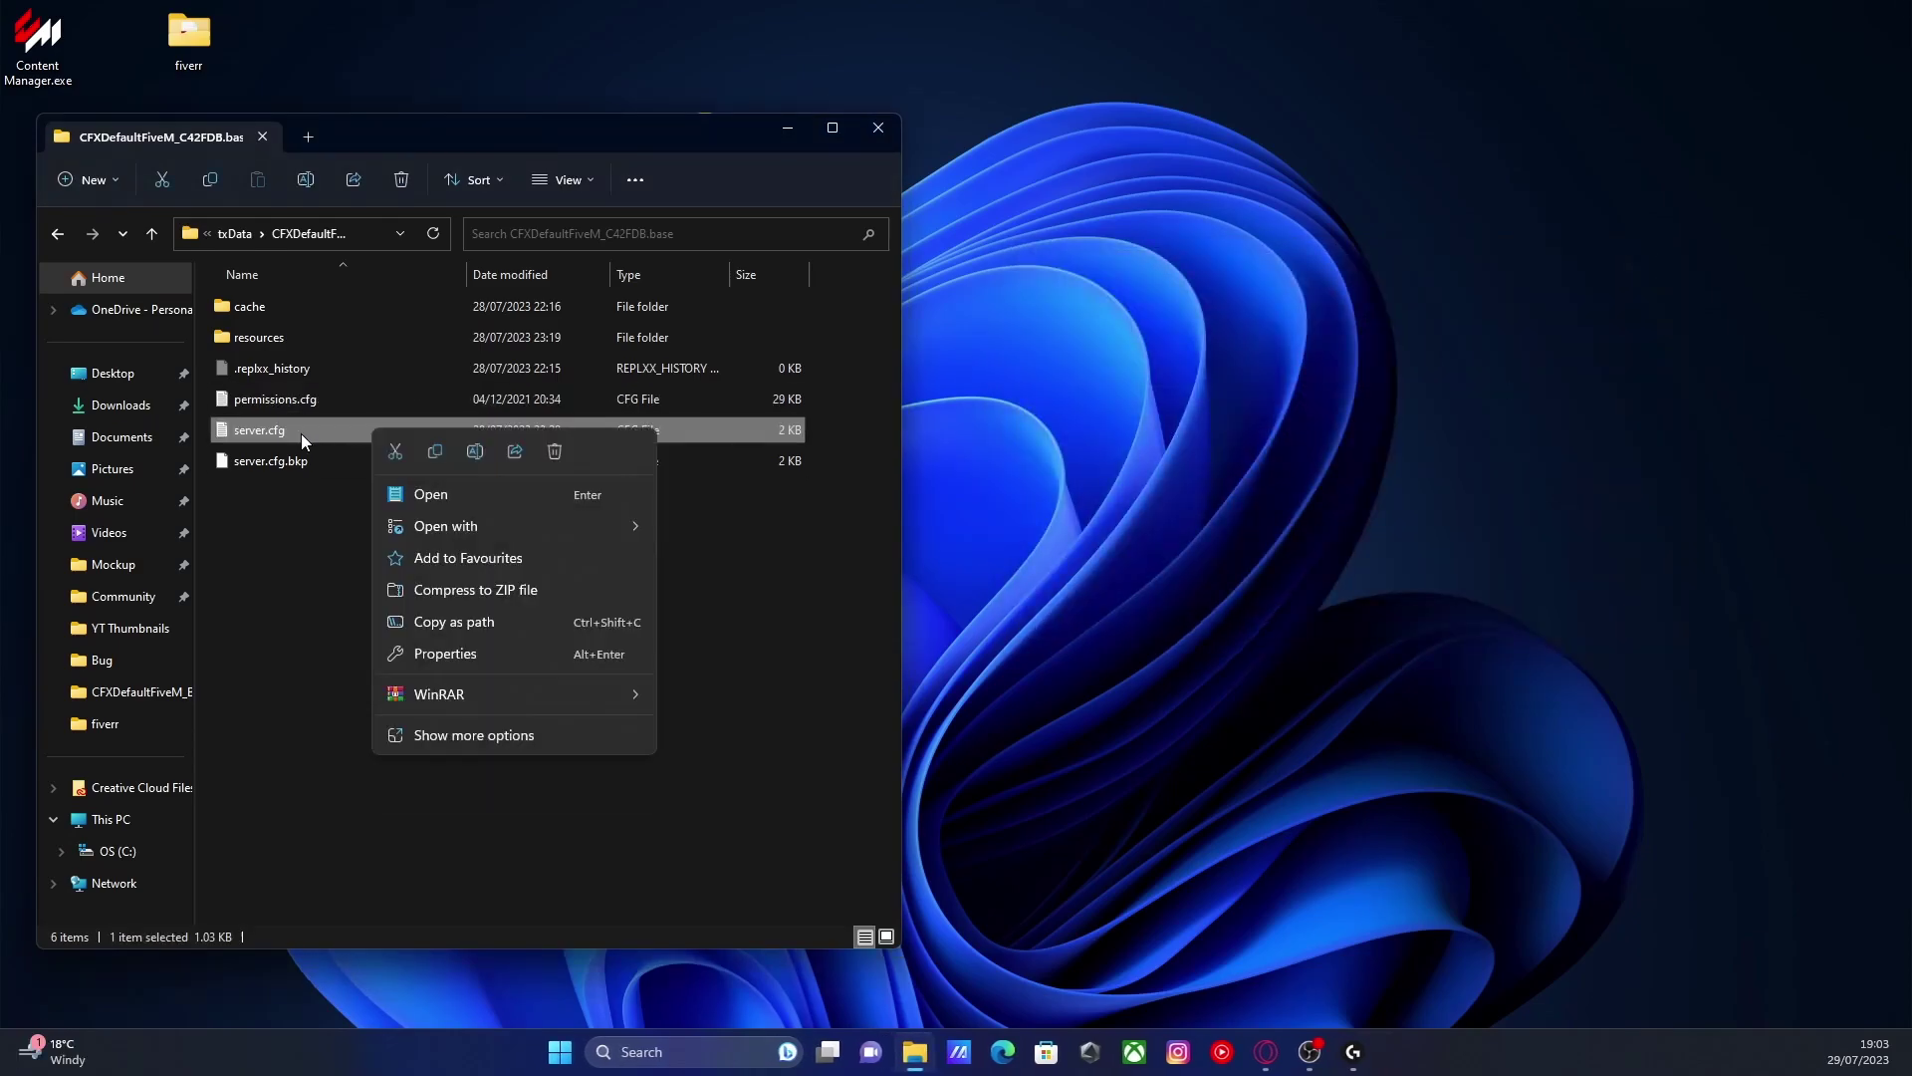
pyautogui.doubleClick(300, 433)
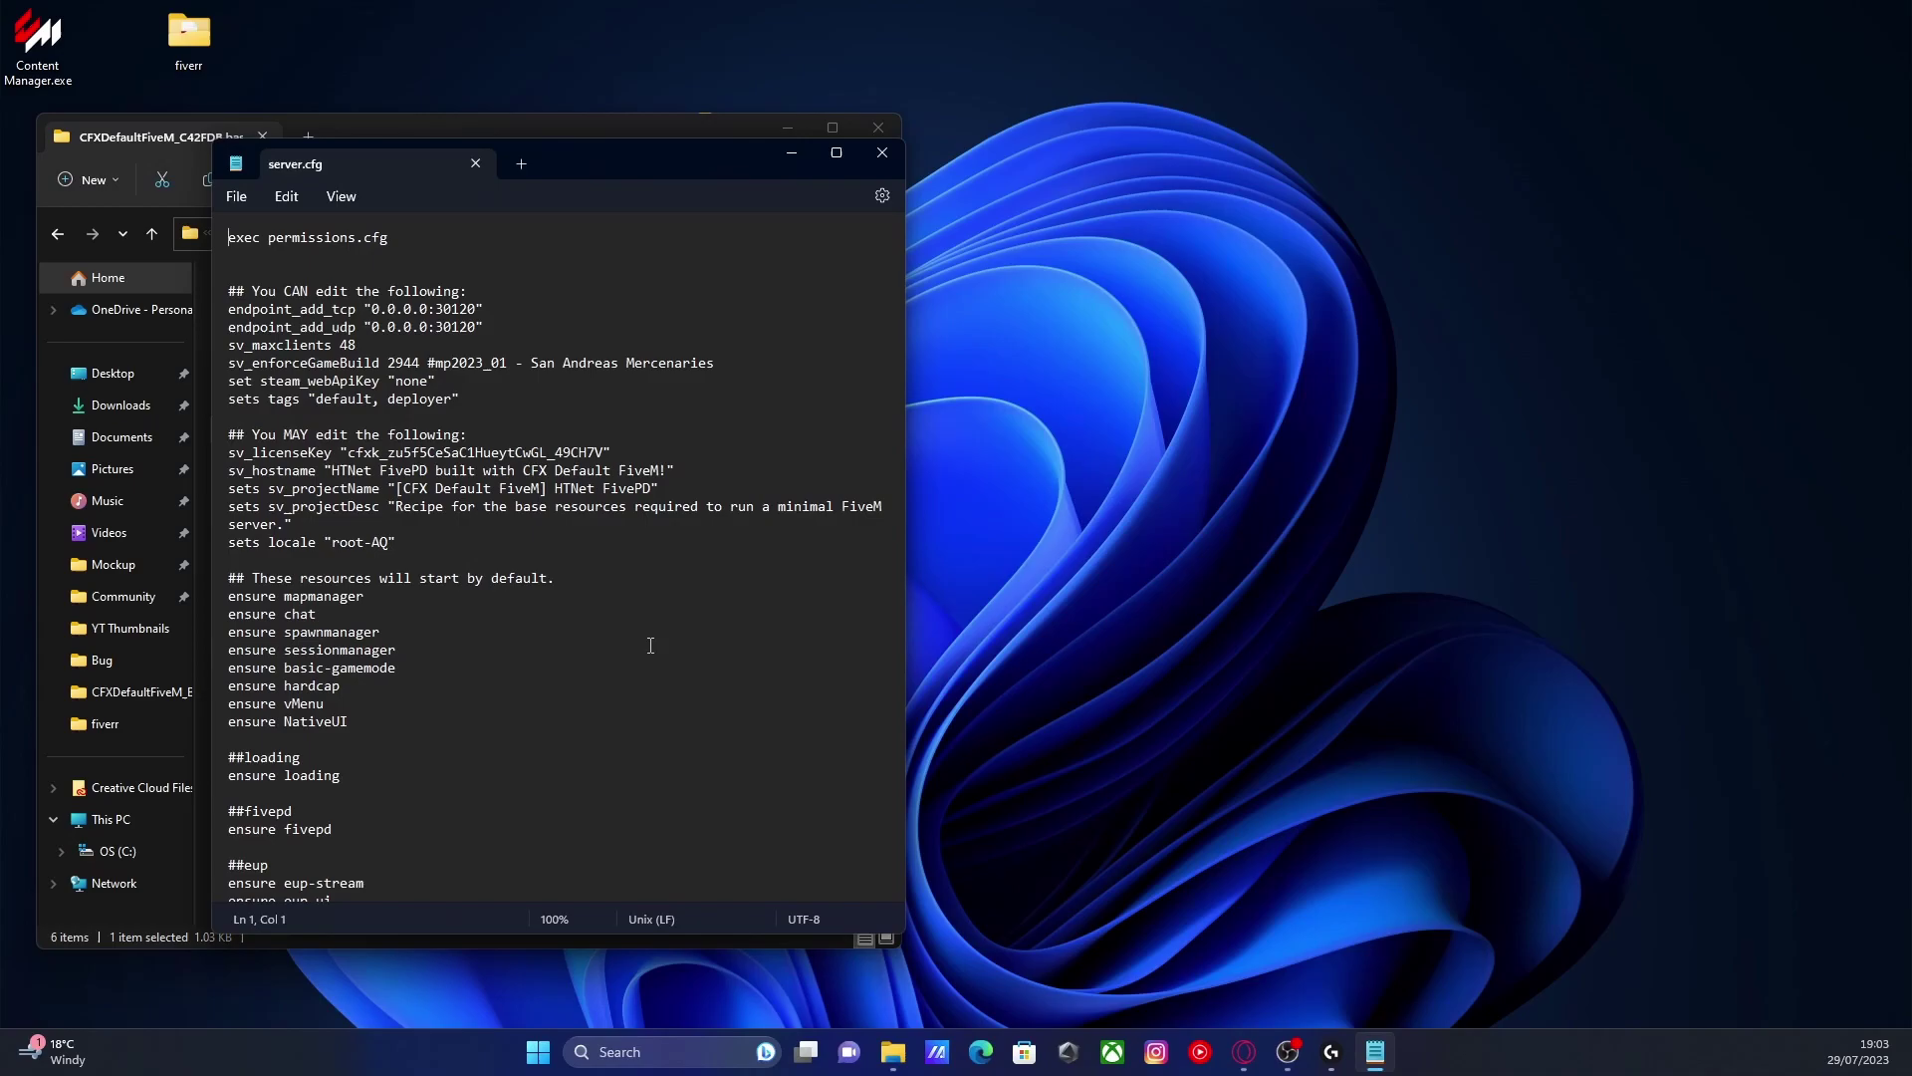
# Add a "##menu" section with the line "ensure EasyAdmin" below "ensure NativeUI" in server.cfg.
pyautogui.click(398, 724)
pyautogui.press('Return')
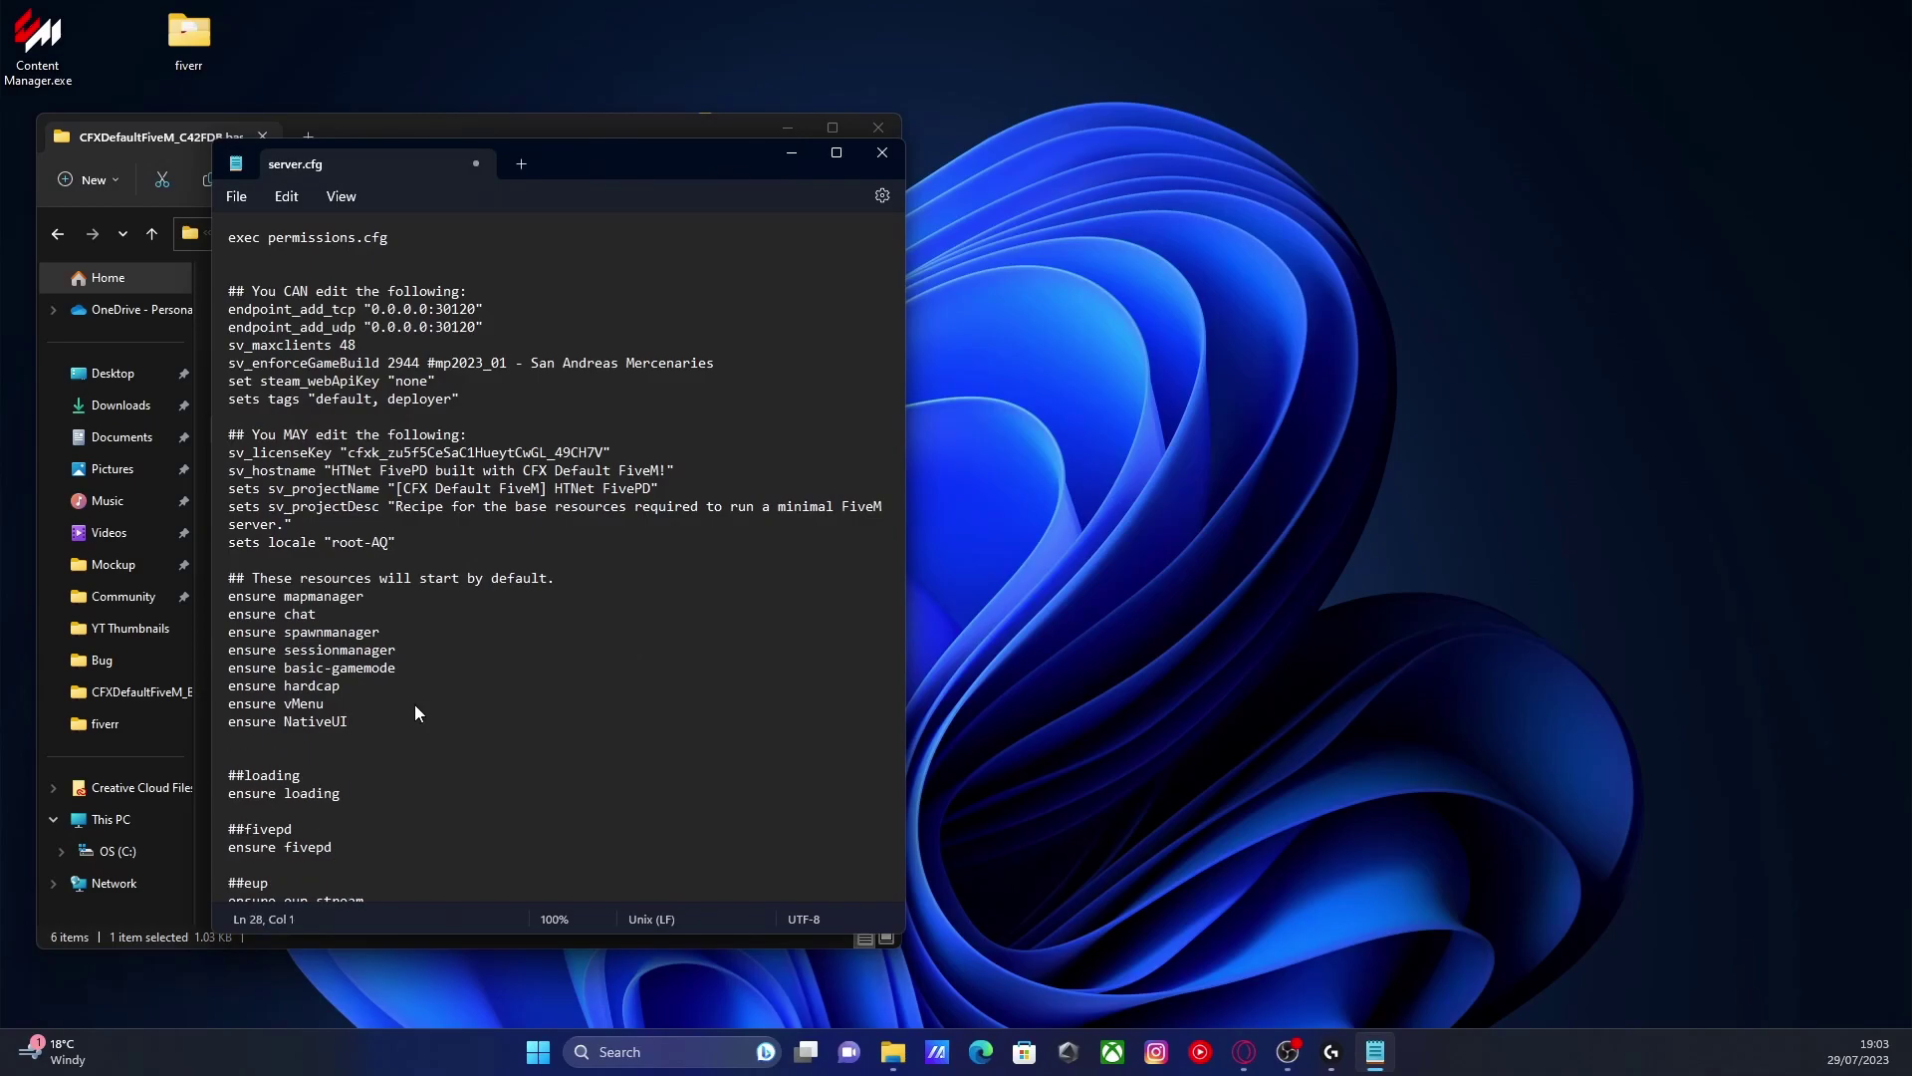
pyautogui.scroll(-3, 416, 703)
pyautogui.press('Return')
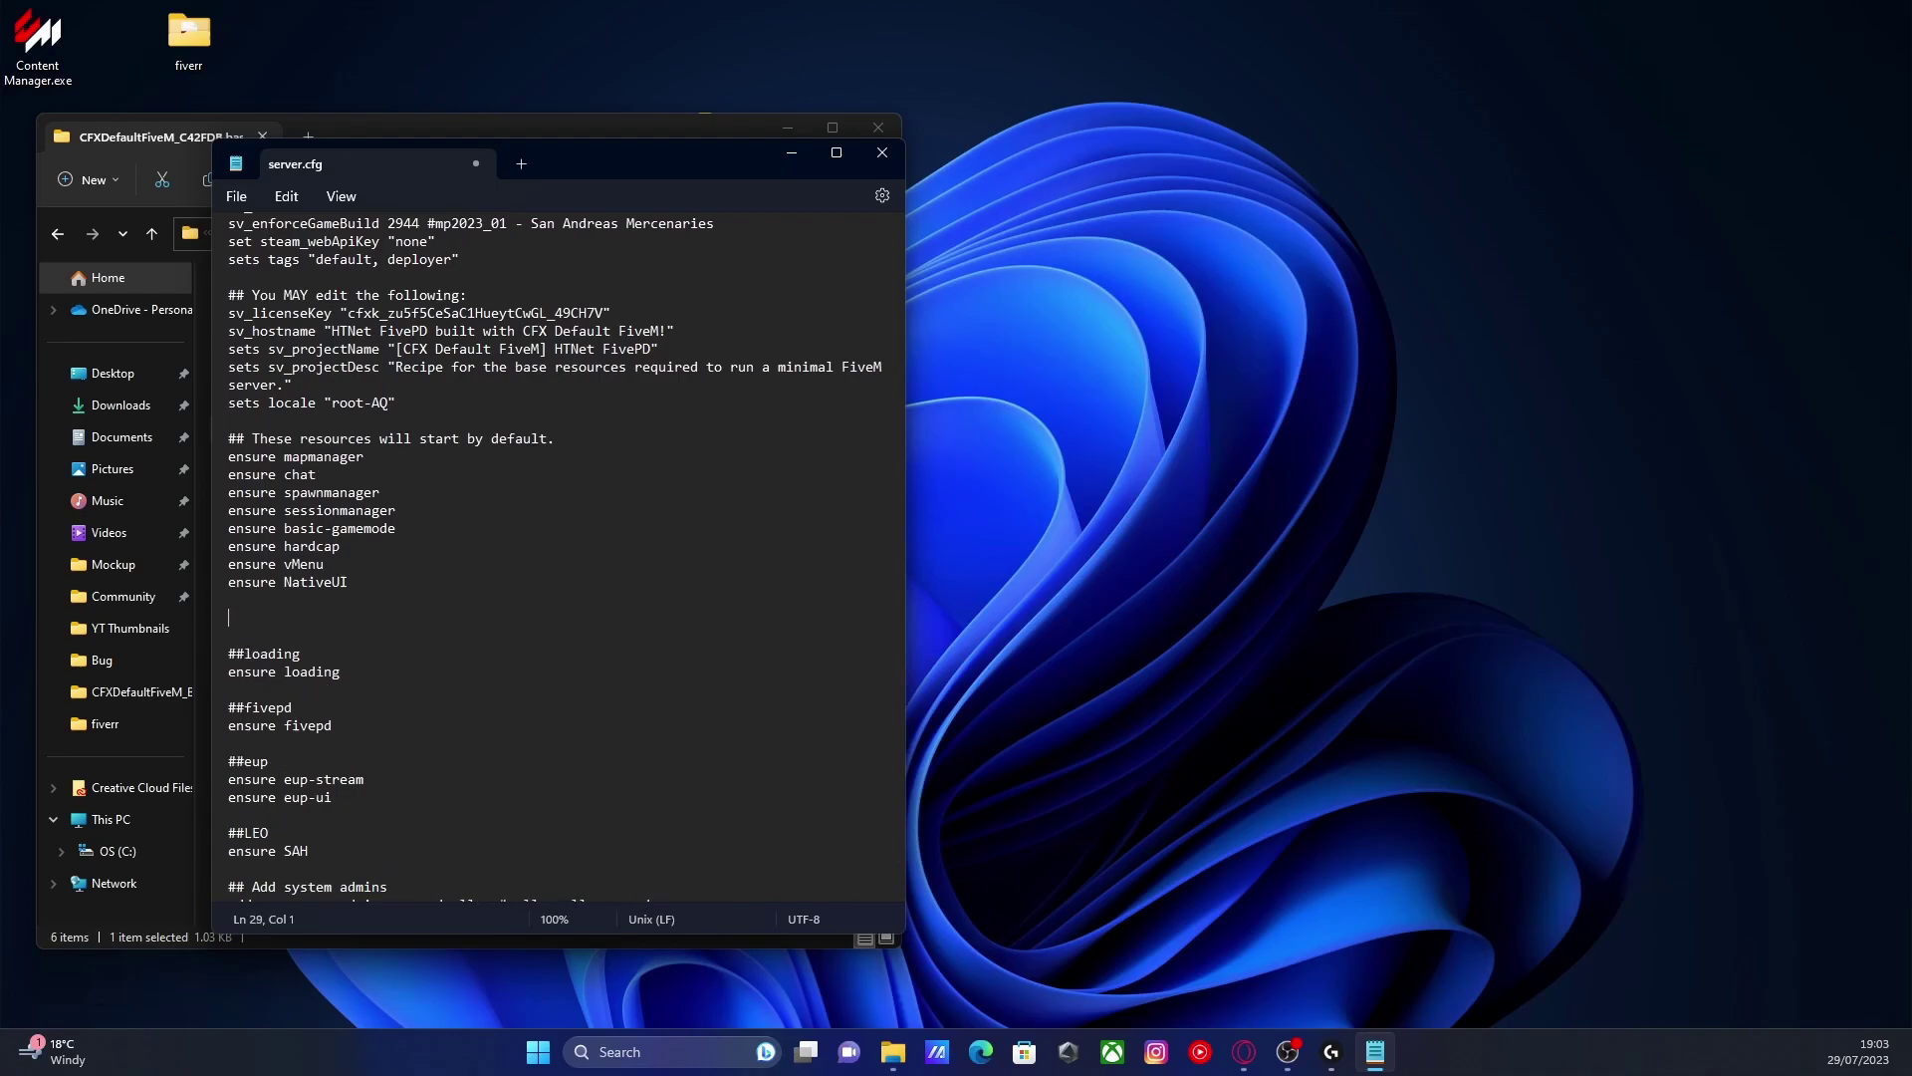
pyautogui.write('##menu')
pyautogui.press('Return')
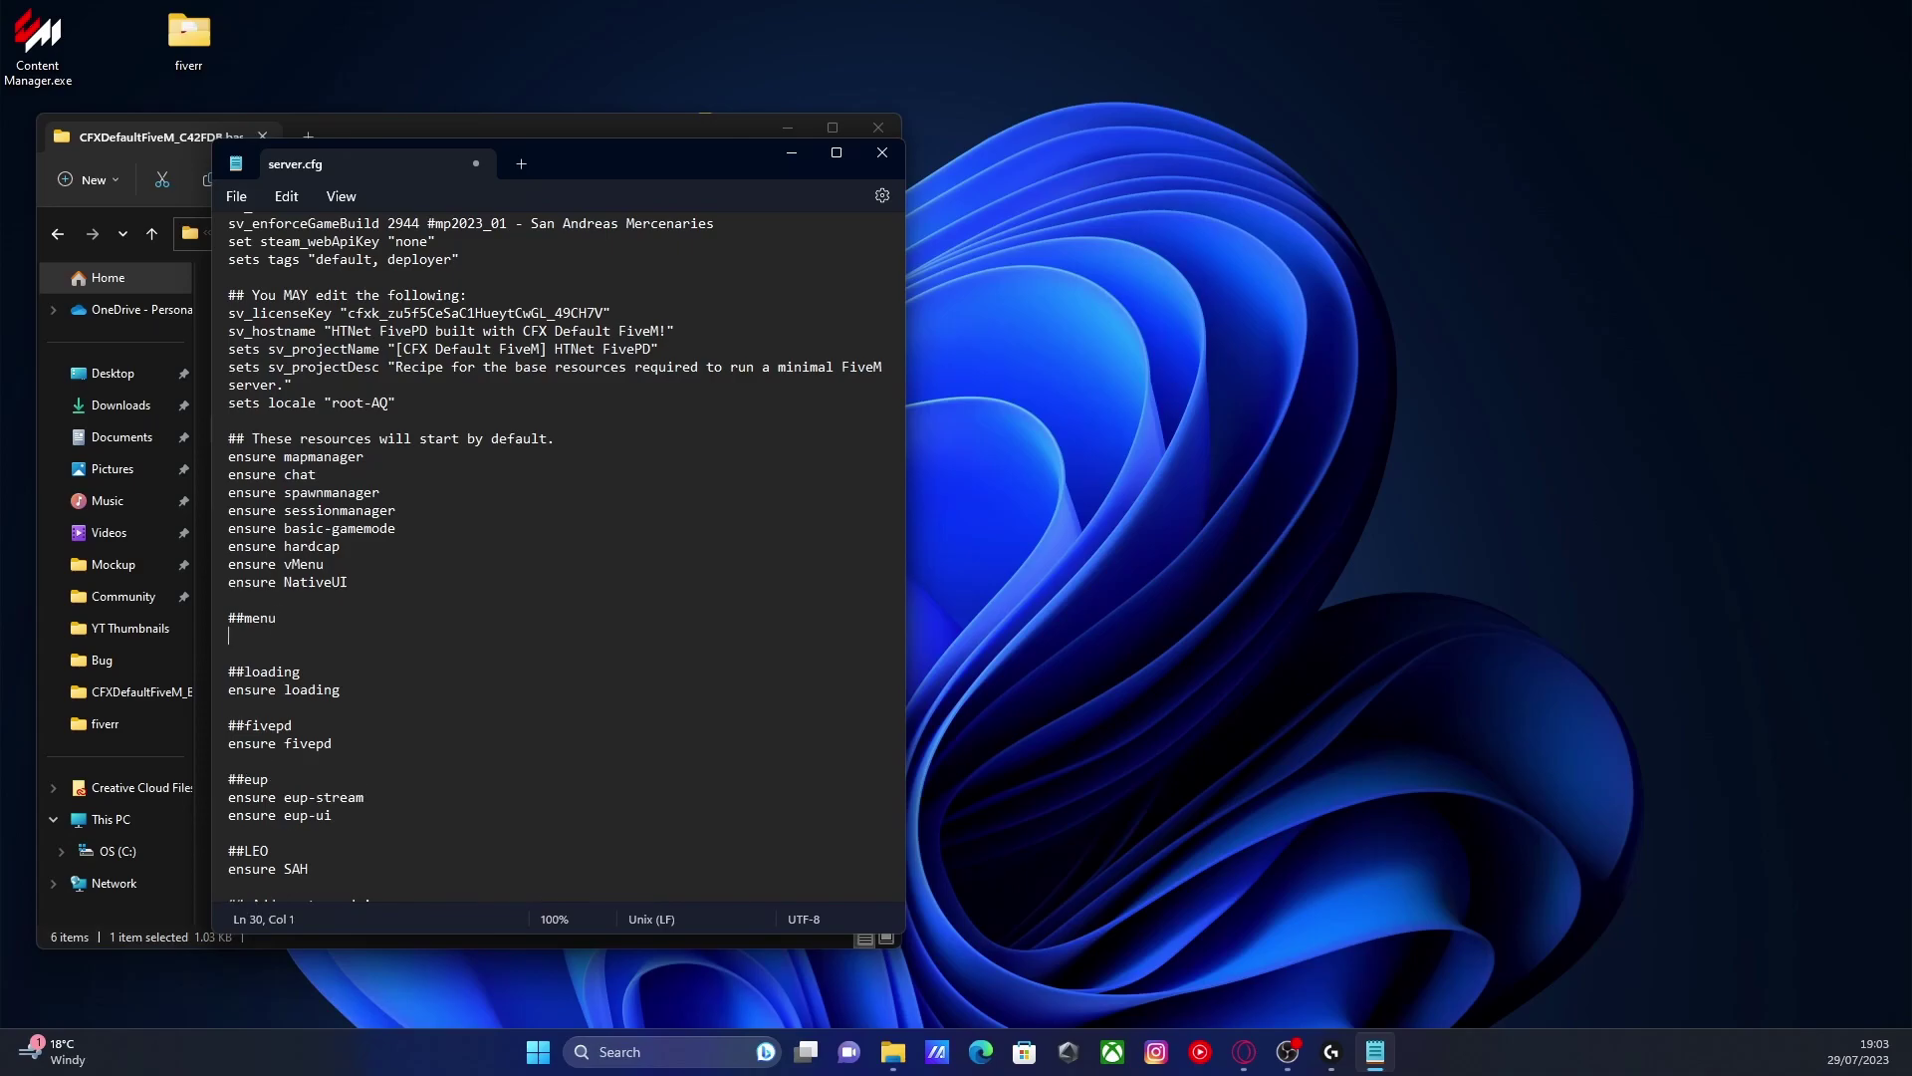
pyautogui.write('ensure EasyAdmin')
# Insert two blank lines under the "## Add system admins" heading and place the cursor there.
pyautogui.scroll(-2, 632, 652)
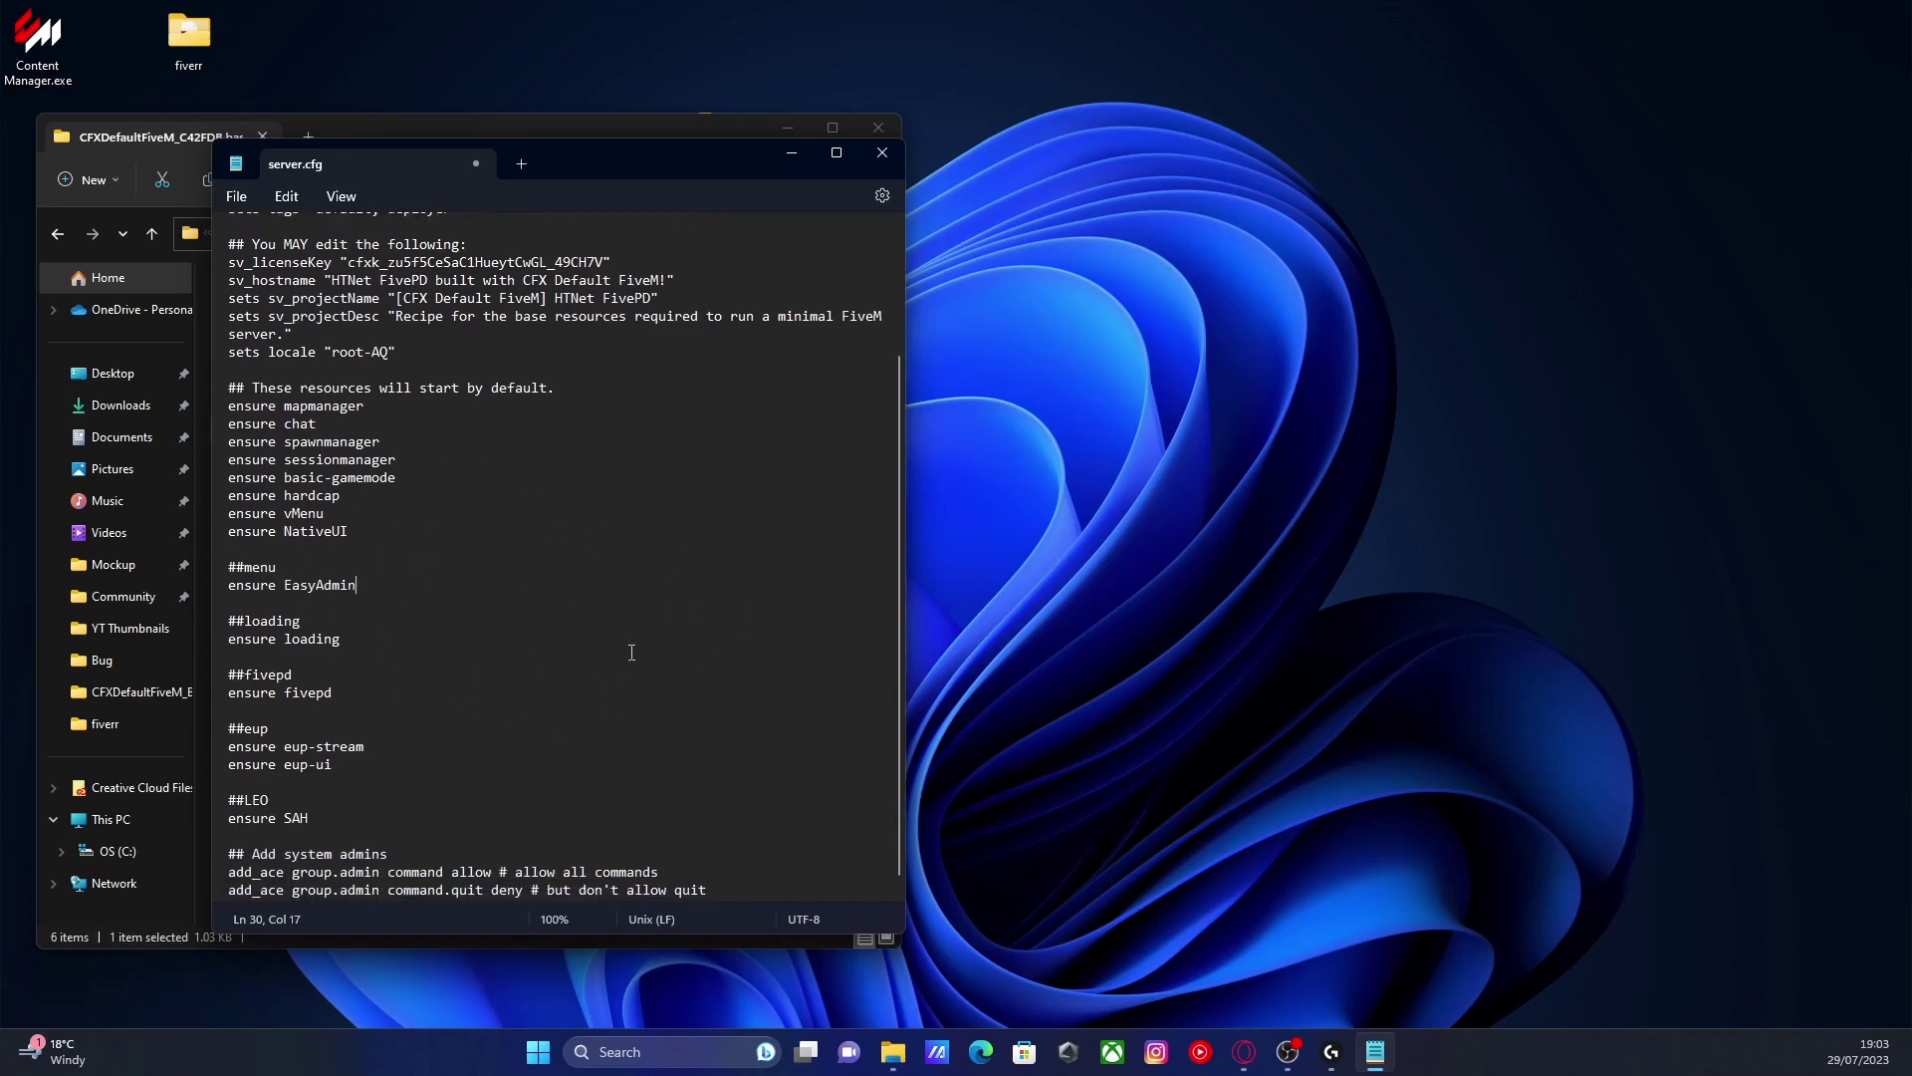
pyautogui.scroll(4, 528, 638)
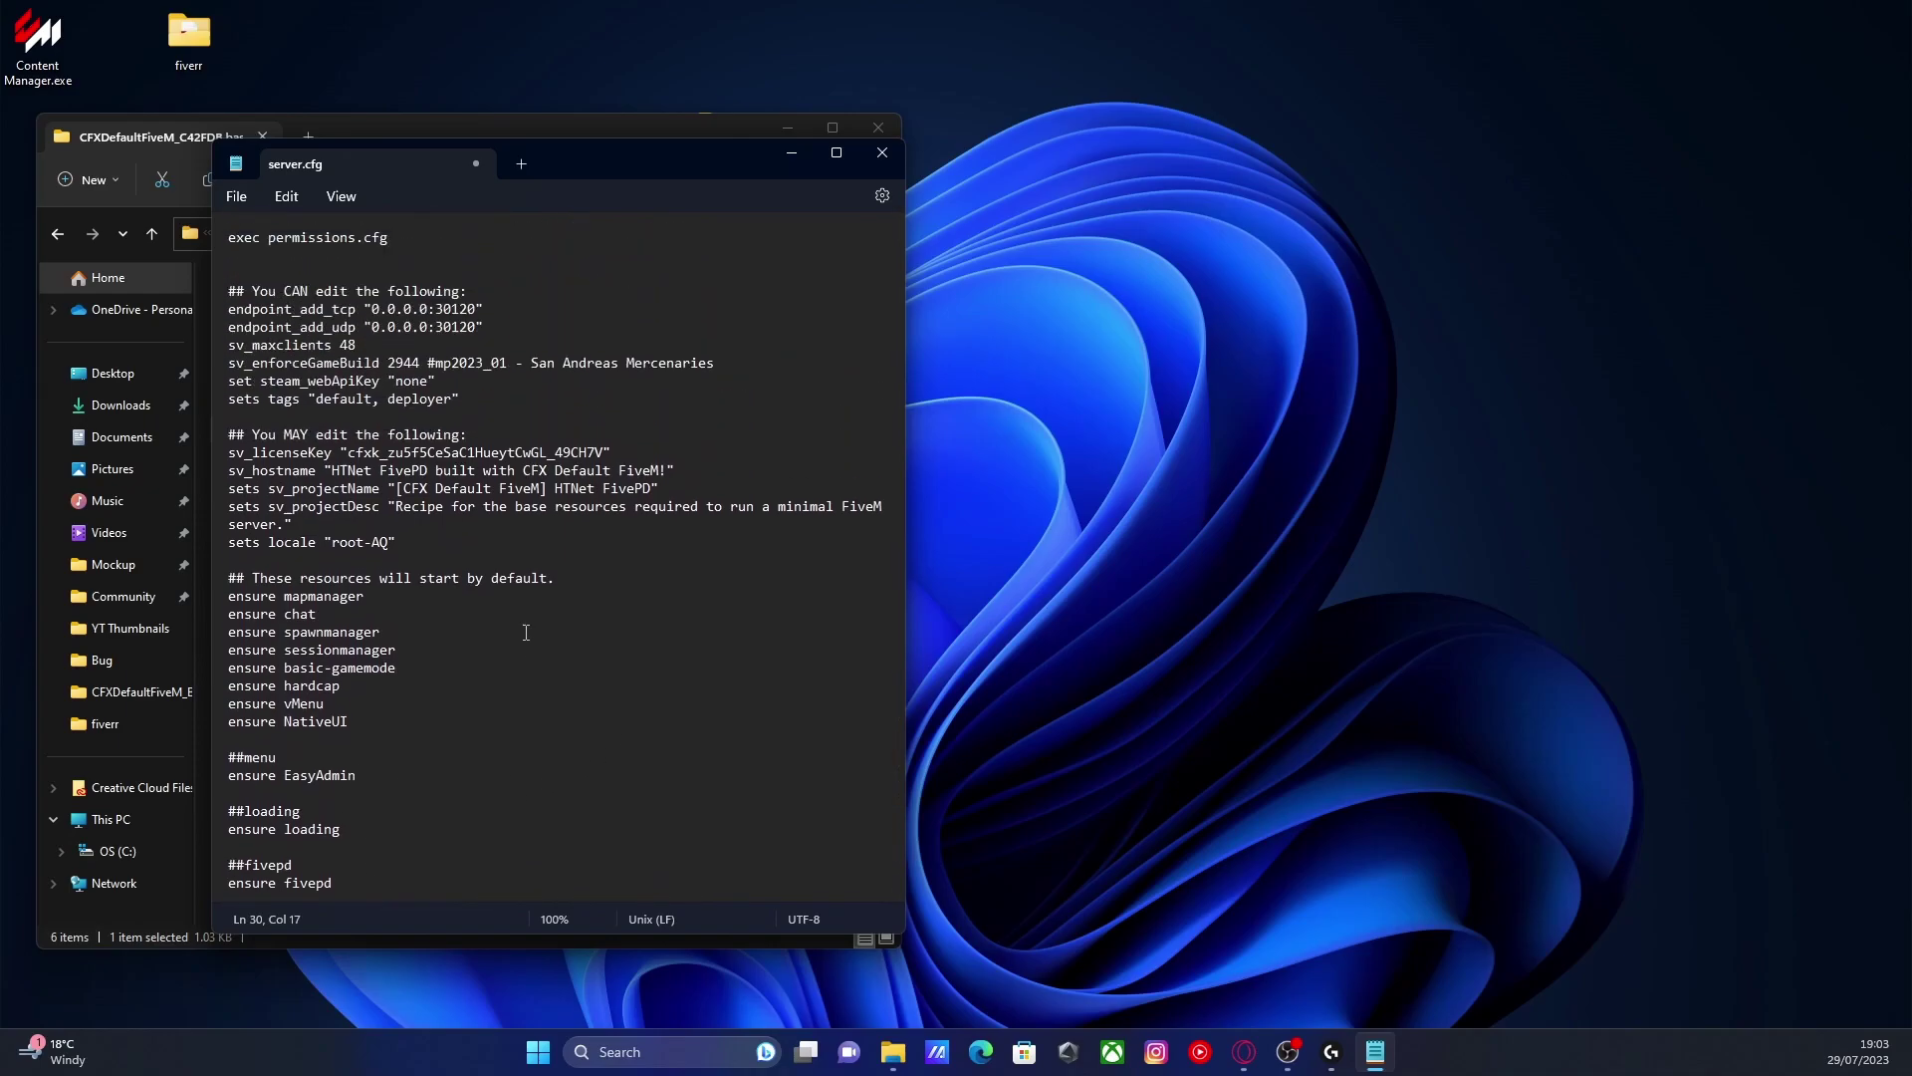
pyautogui.scroll(-4, 528, 639)
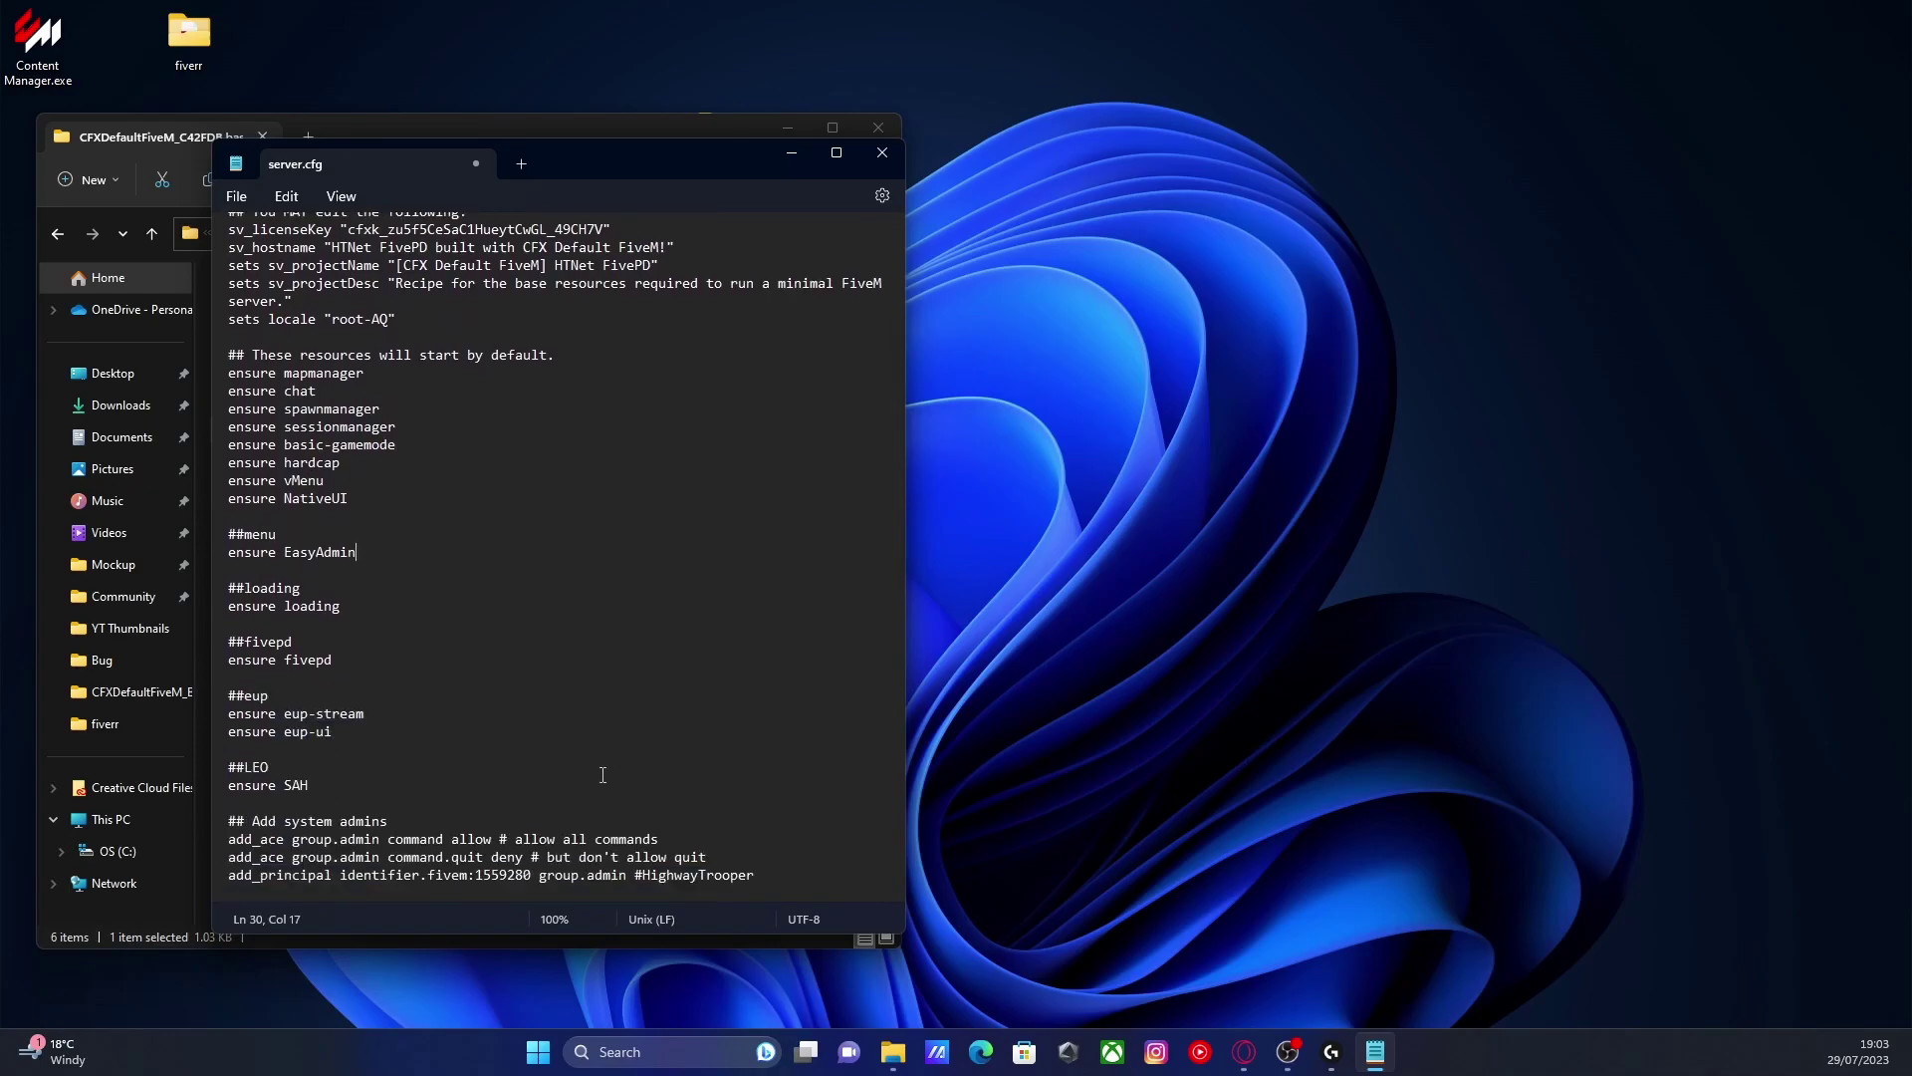
pyautogui.click(422, 805)
pyautogui.press('Return')
pyautogui.press('Return')
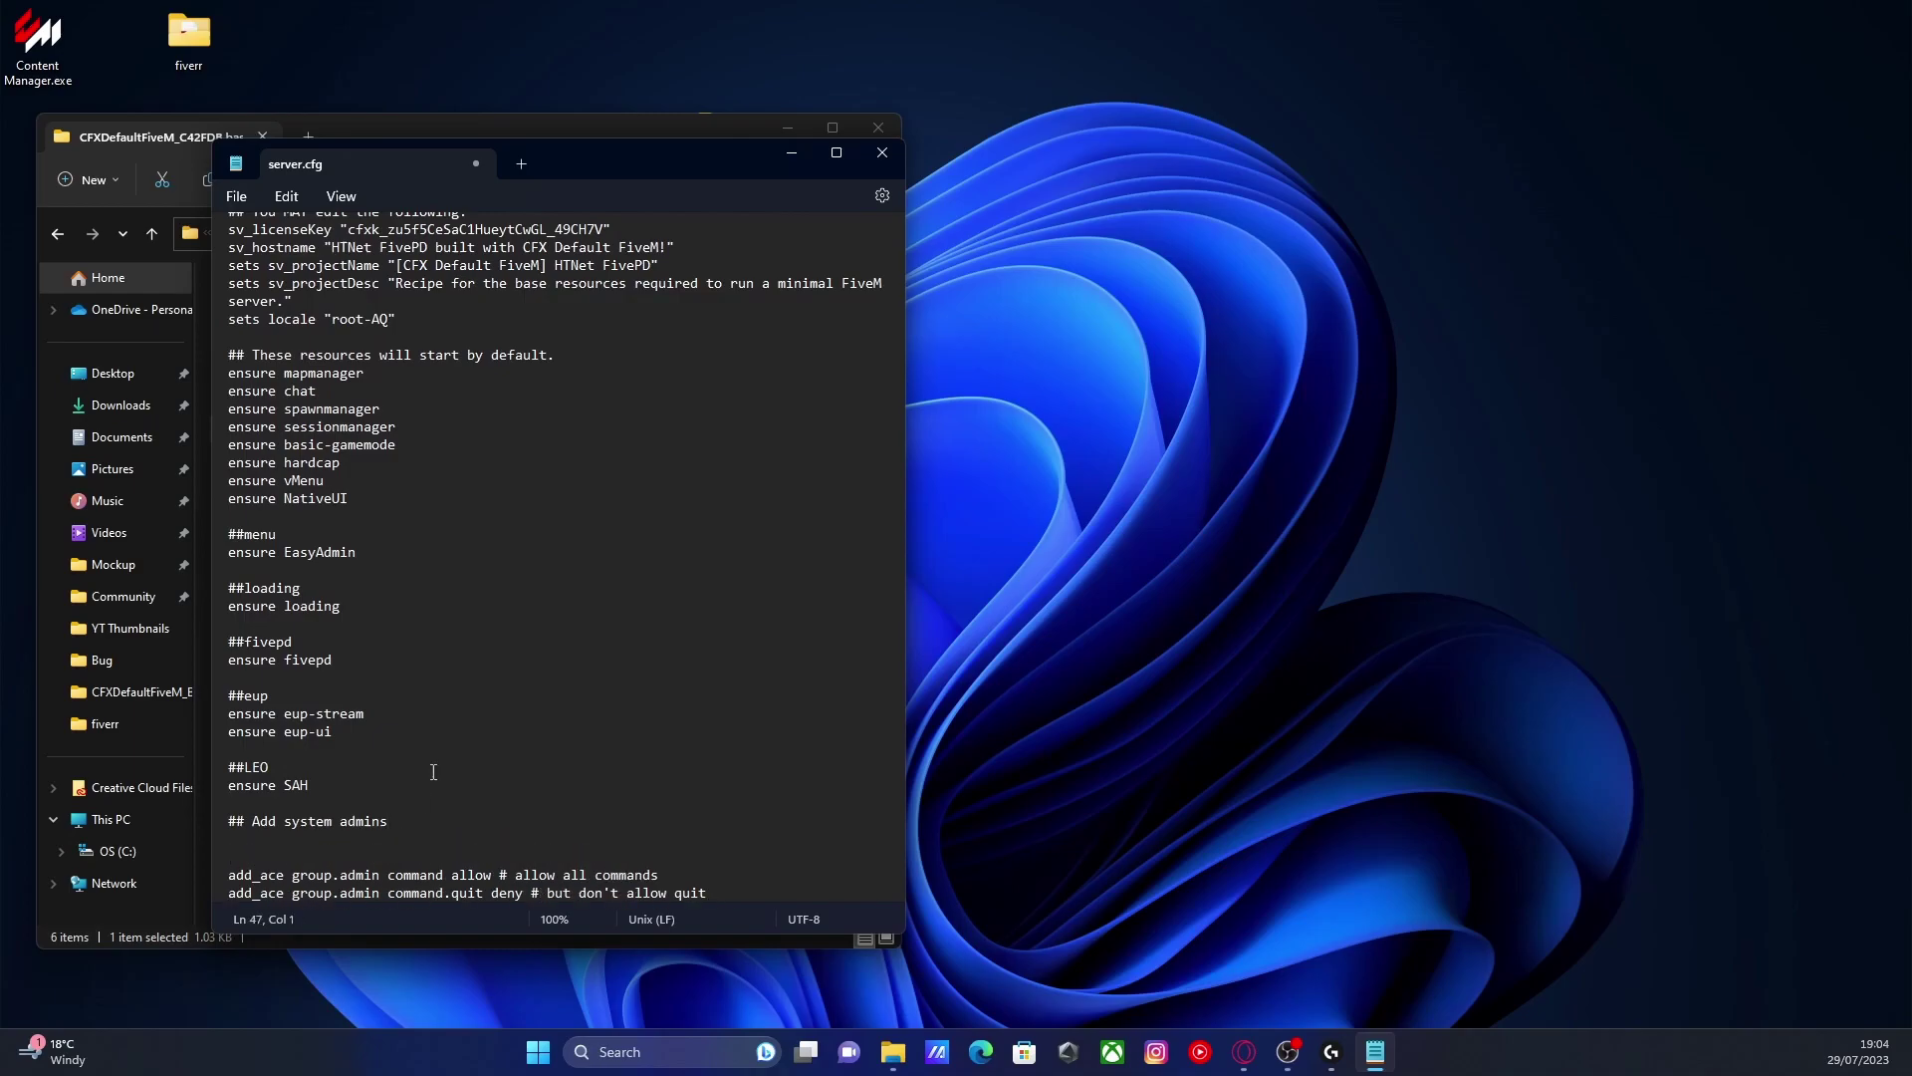
pyautogui.scroll(-1, 419, 819)
pyautogui.click(233, 801)
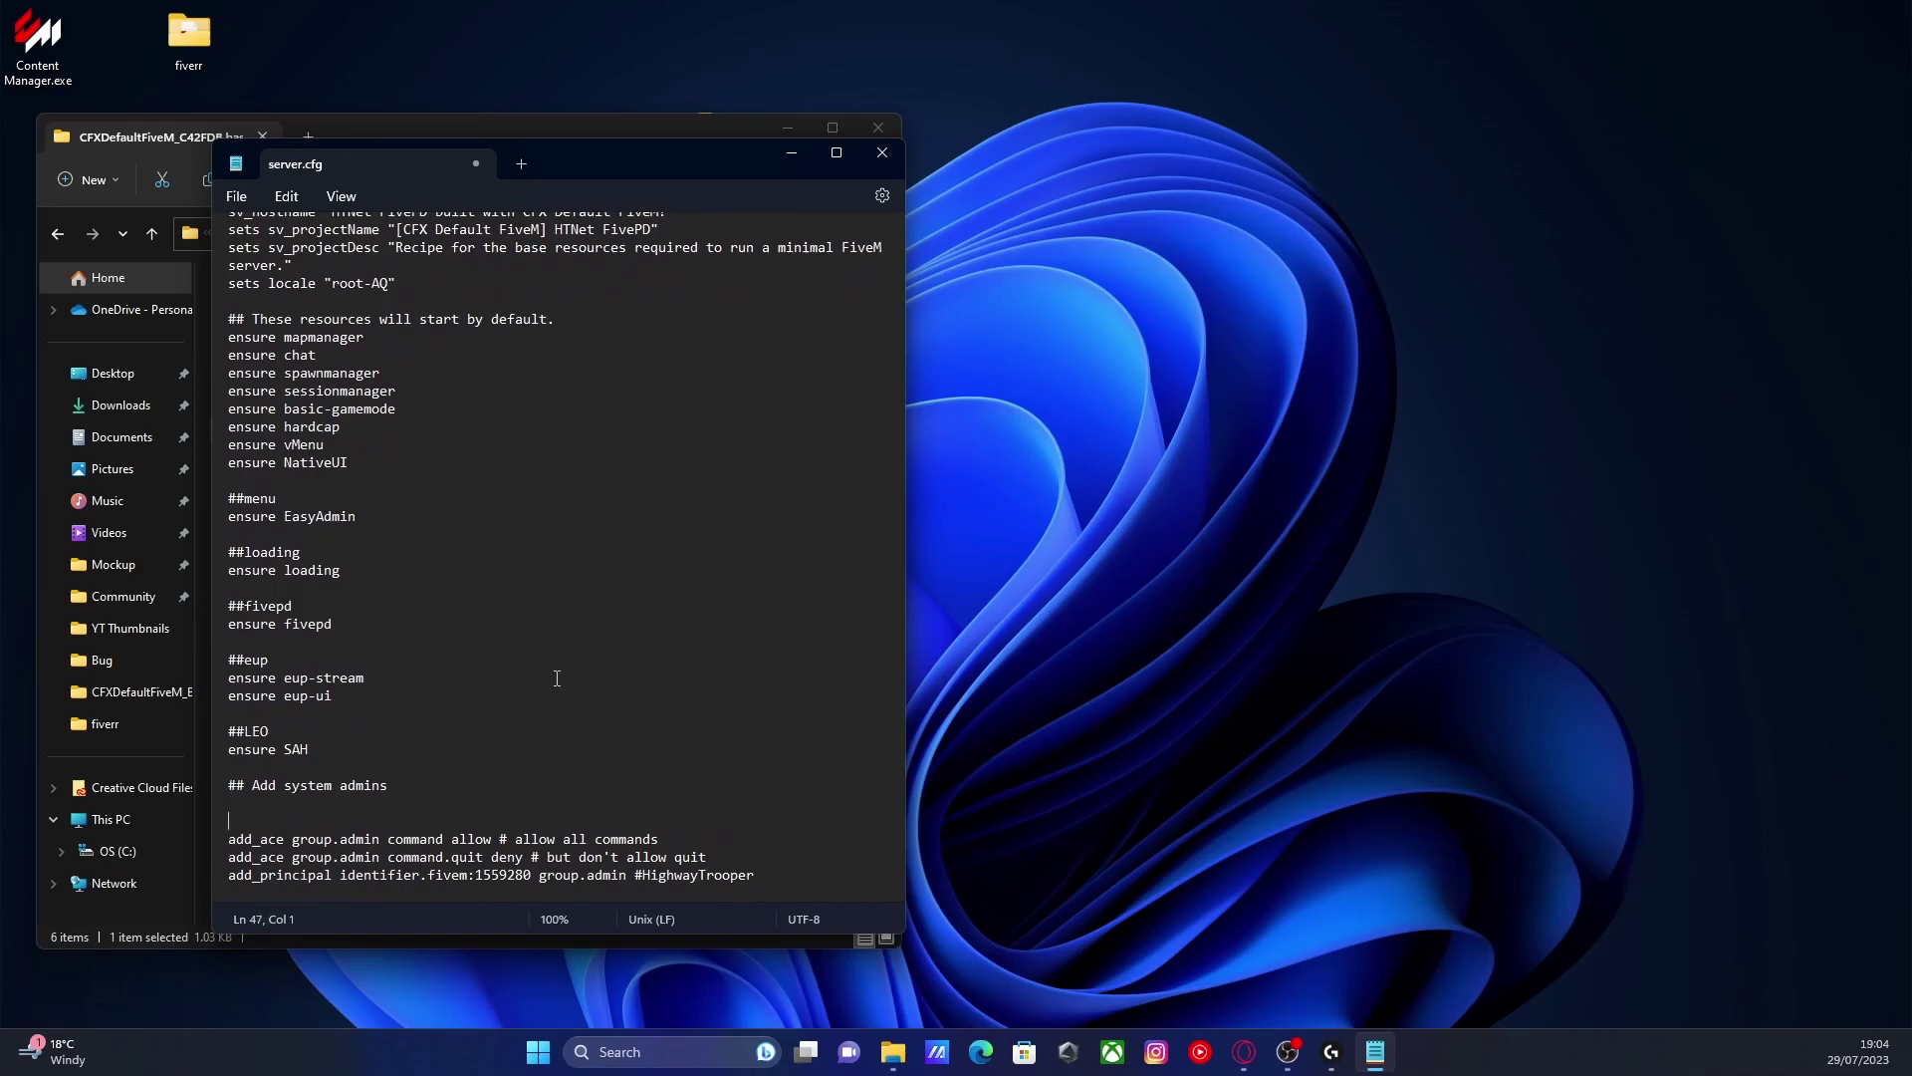
# Copy the line "add_ace group.admin easyadmin allow" from the Getting Started template in the EasyAdmin installation documentation, switching to the browser.
pyautogui.click(1247, 1054)
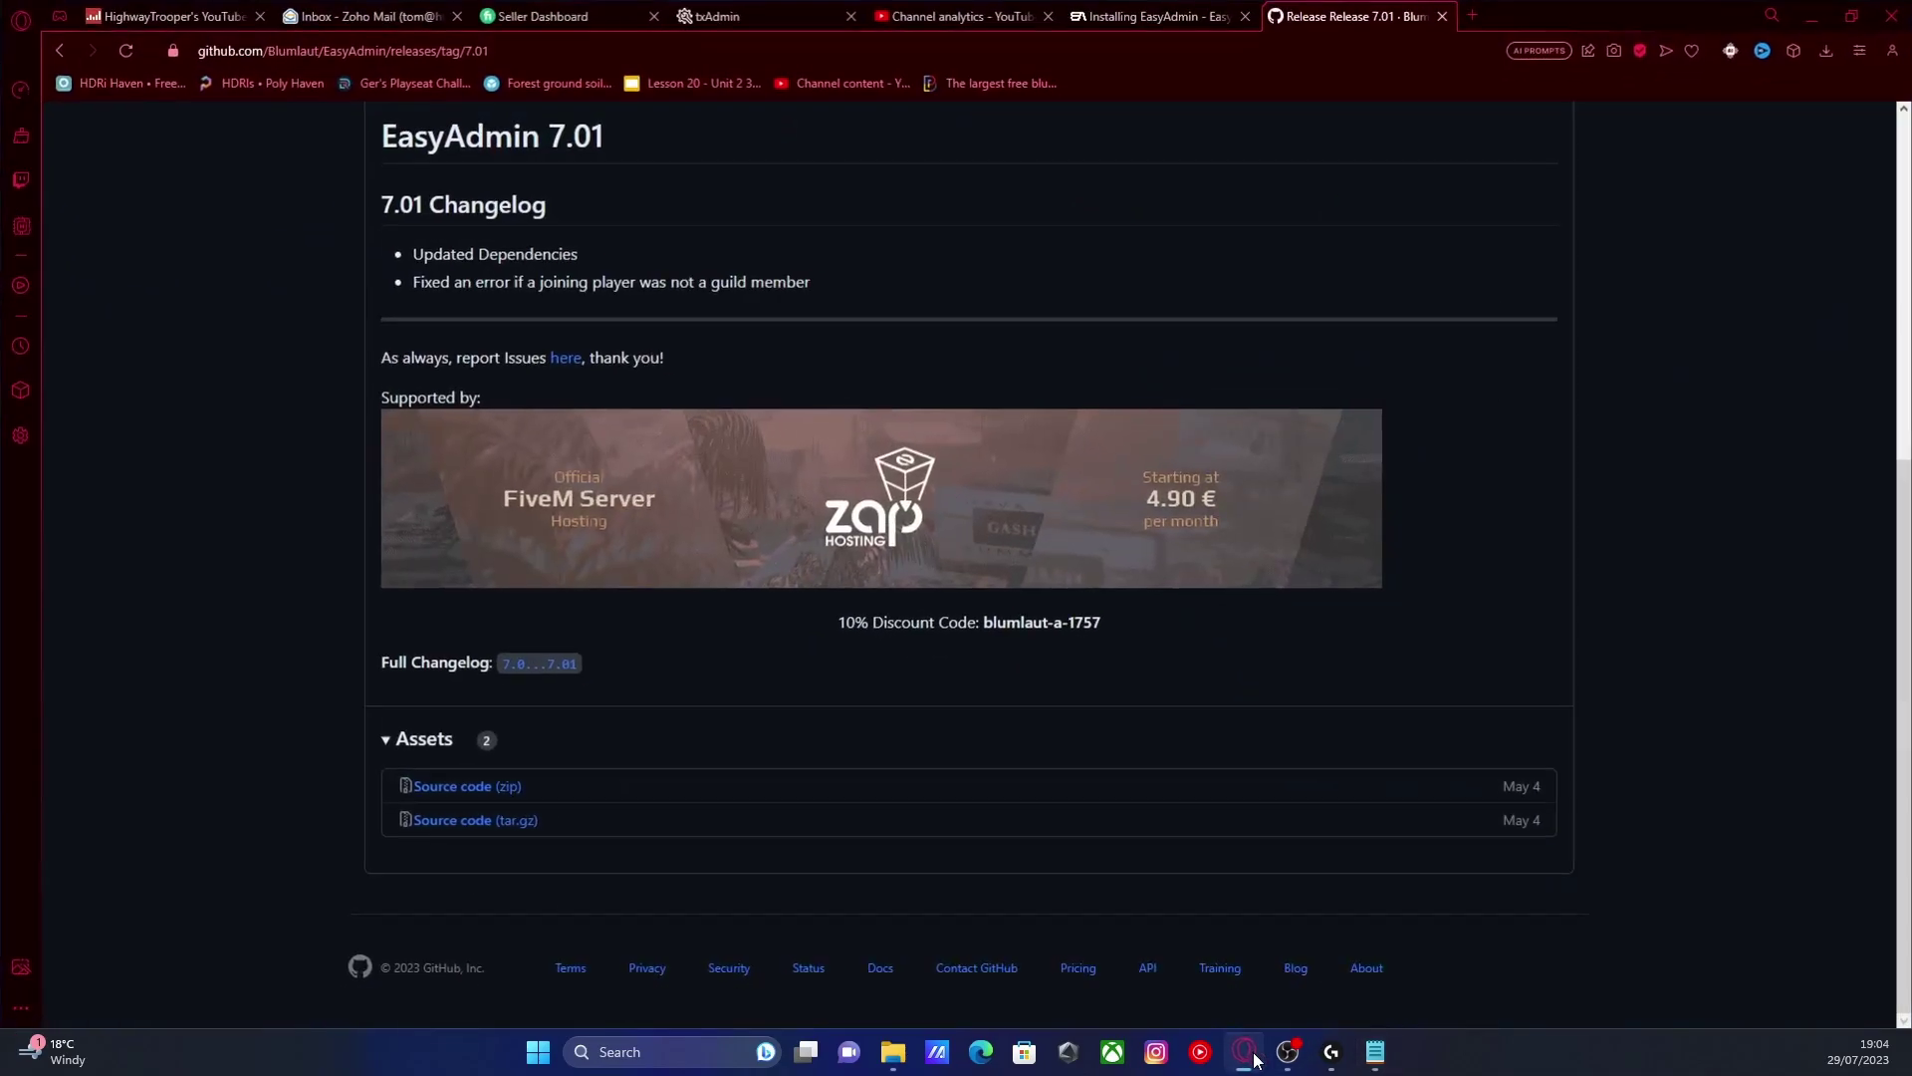
pyautogui.click(1124, 14)
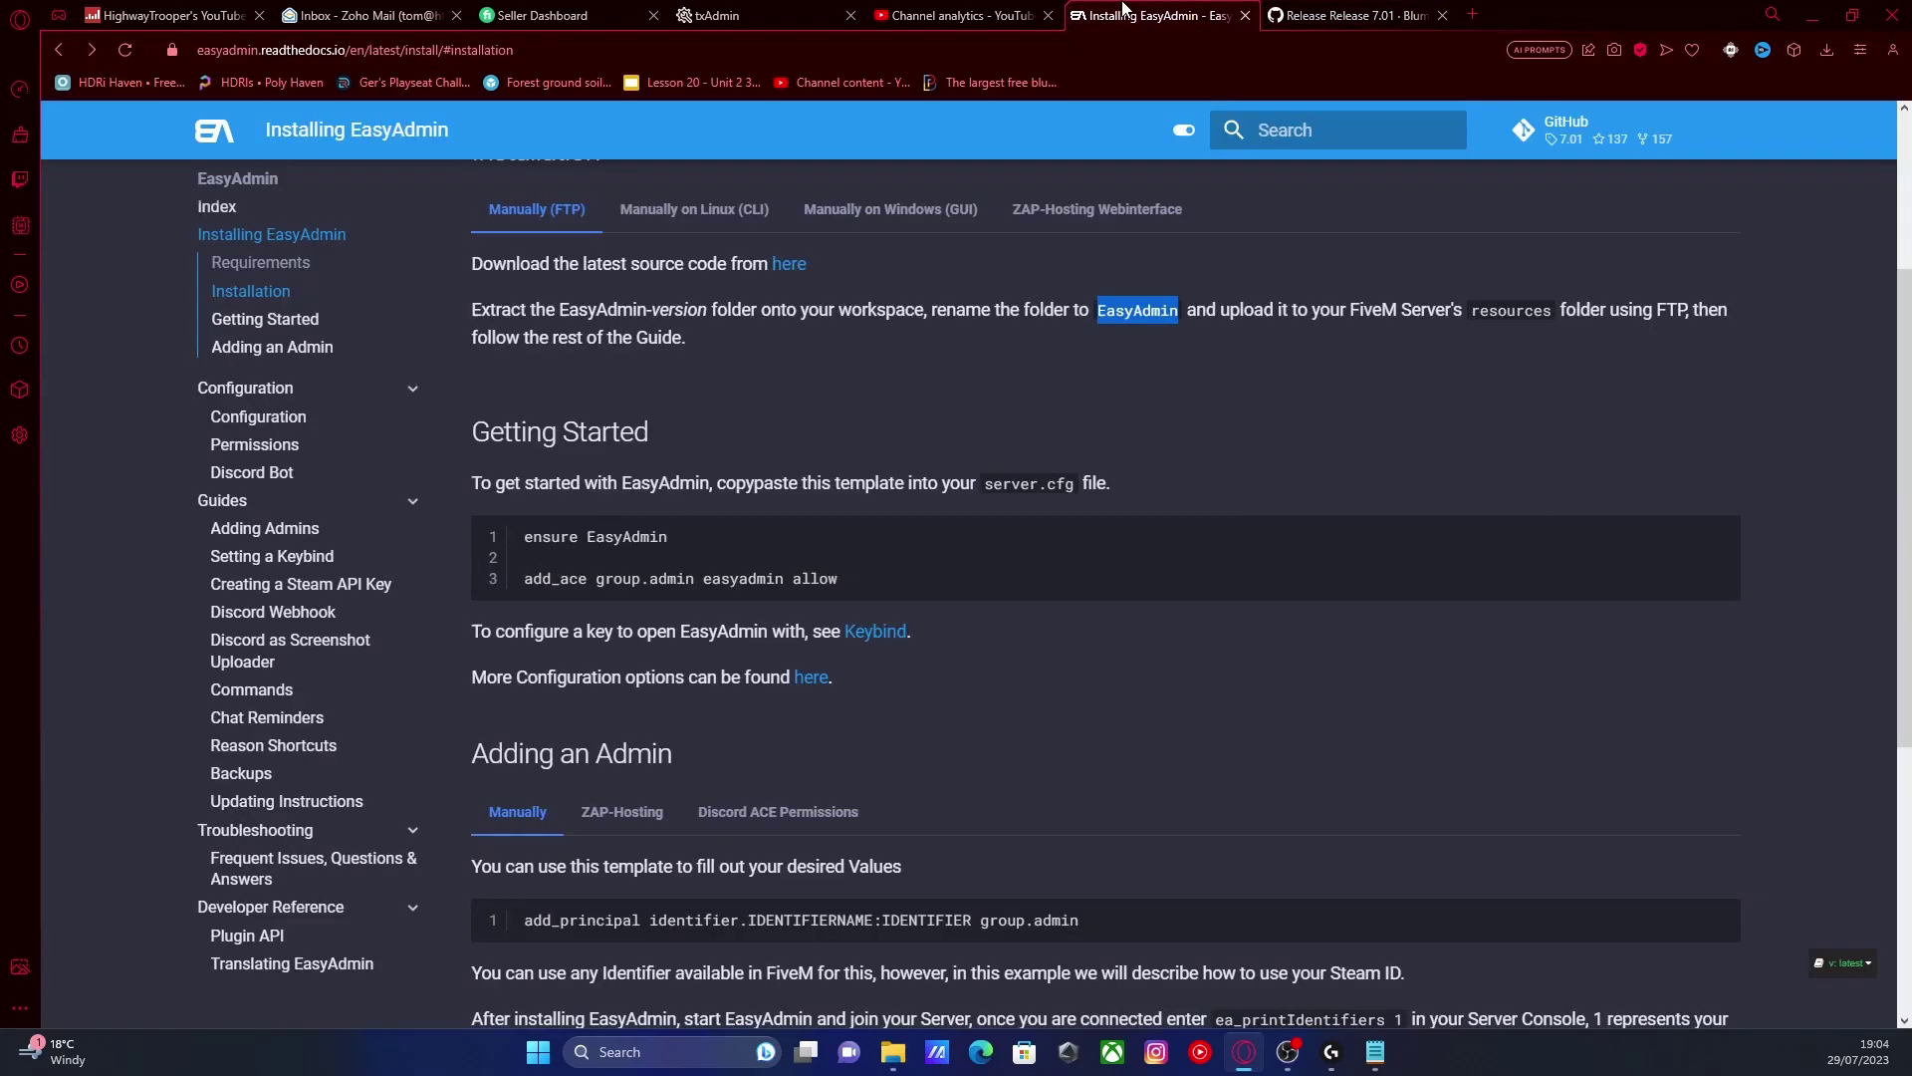
pyautogui.scroll(-2, 1414, 554)
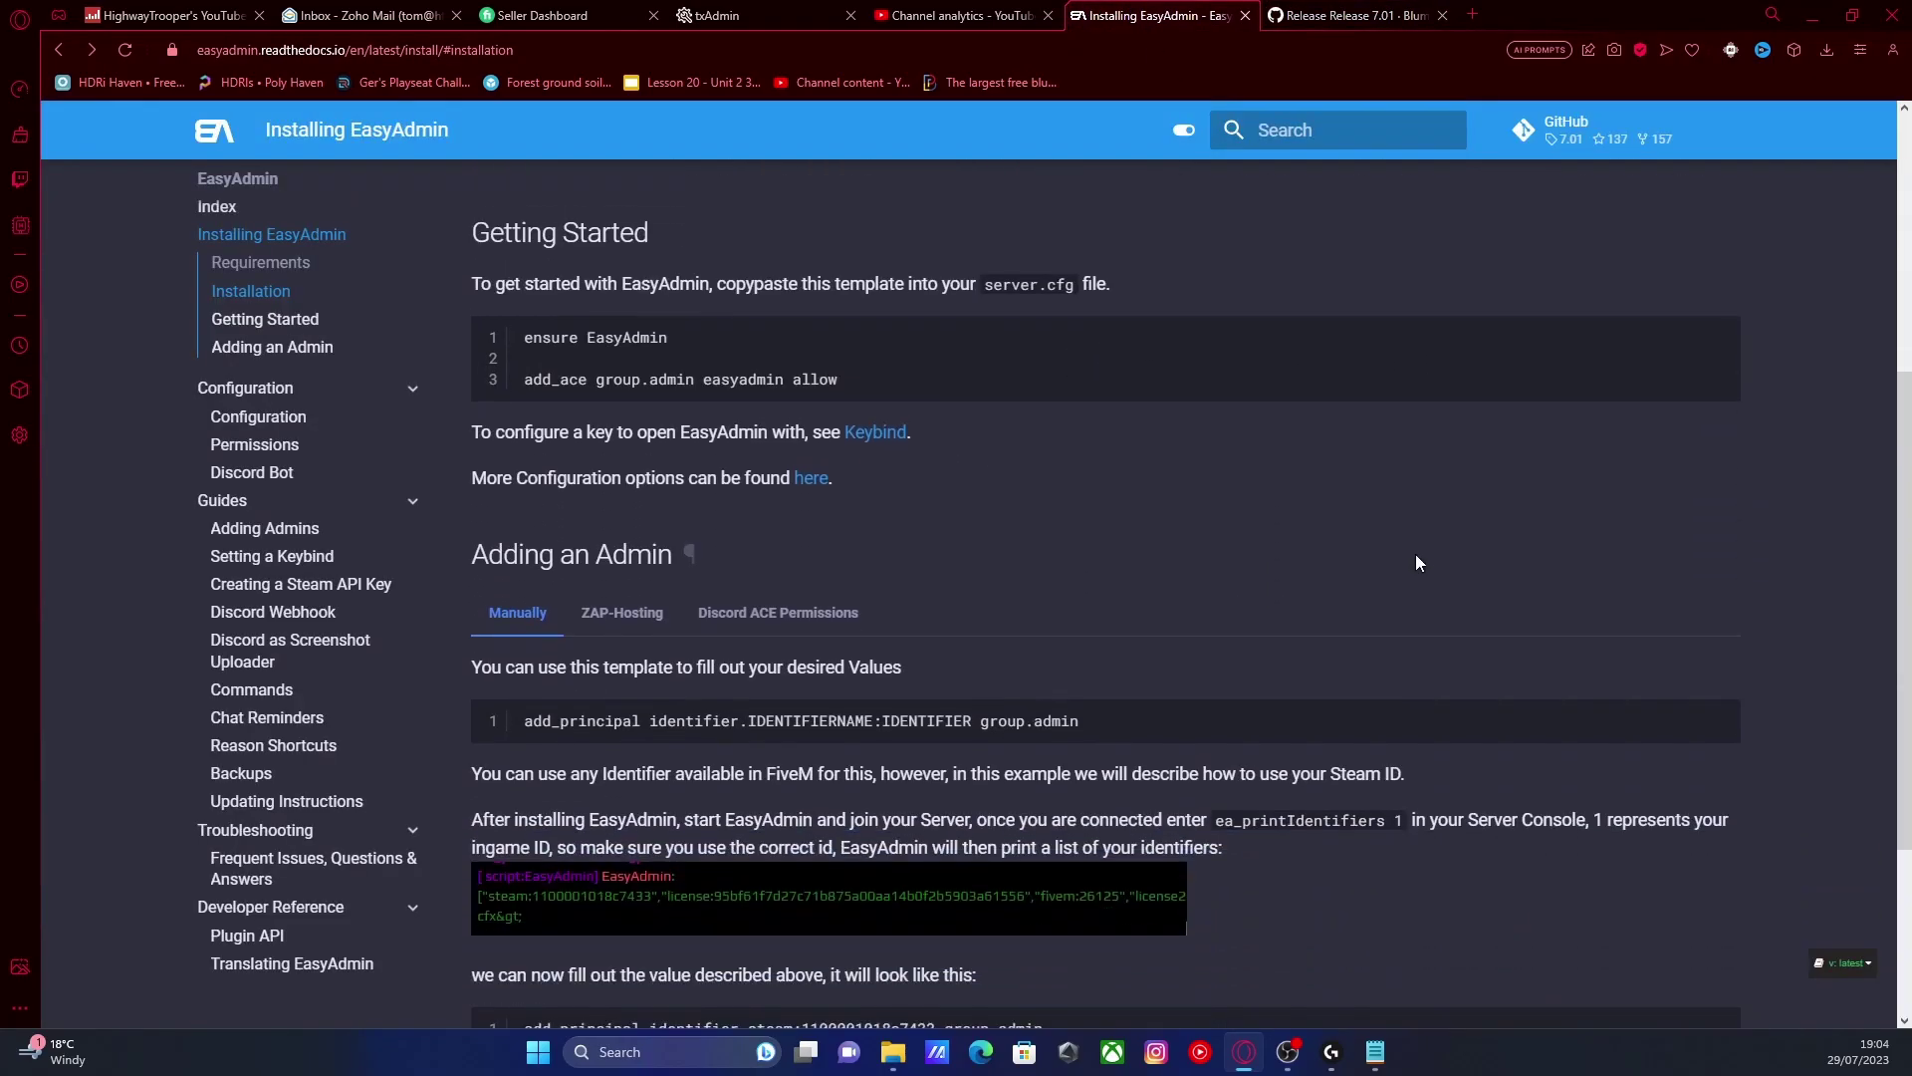
pyautogui.moveTo(521, 381); pyautogui.dragTo(580, 384)
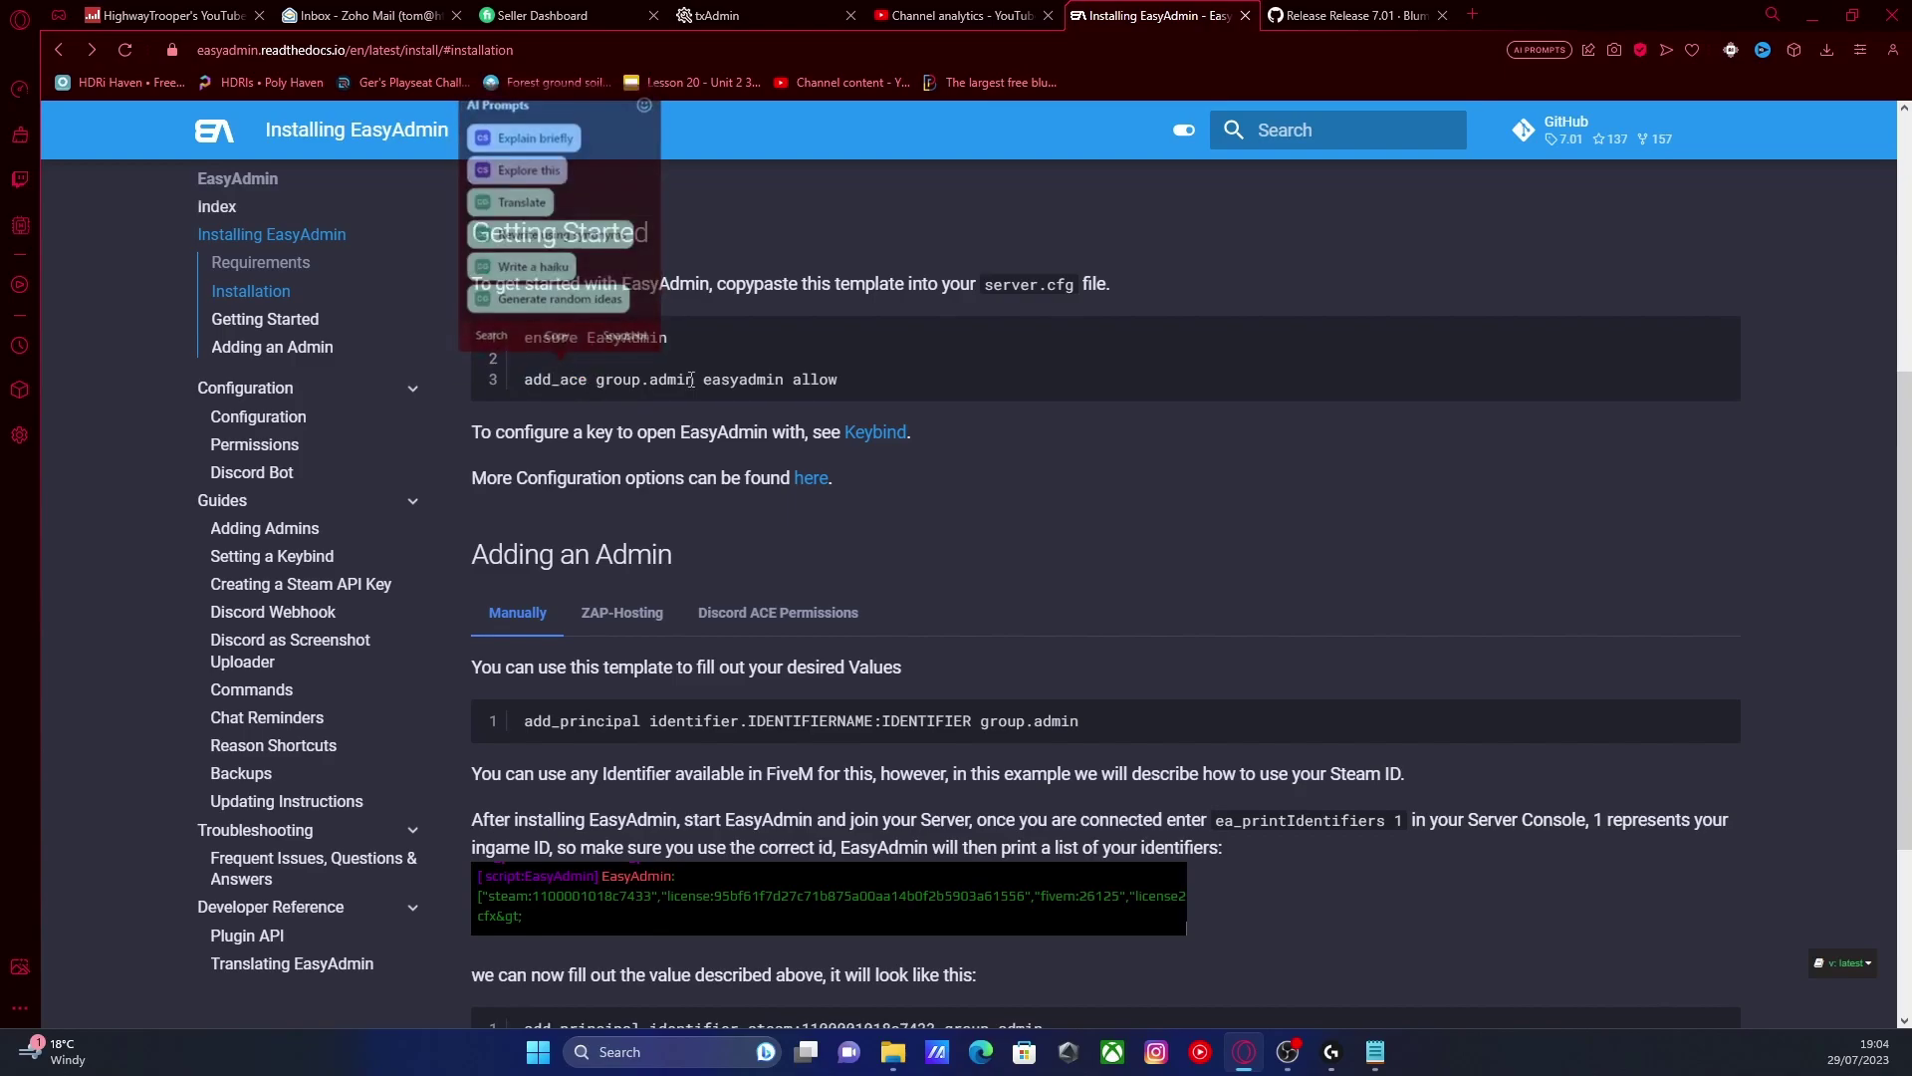
pyautogui.click(909, 392)
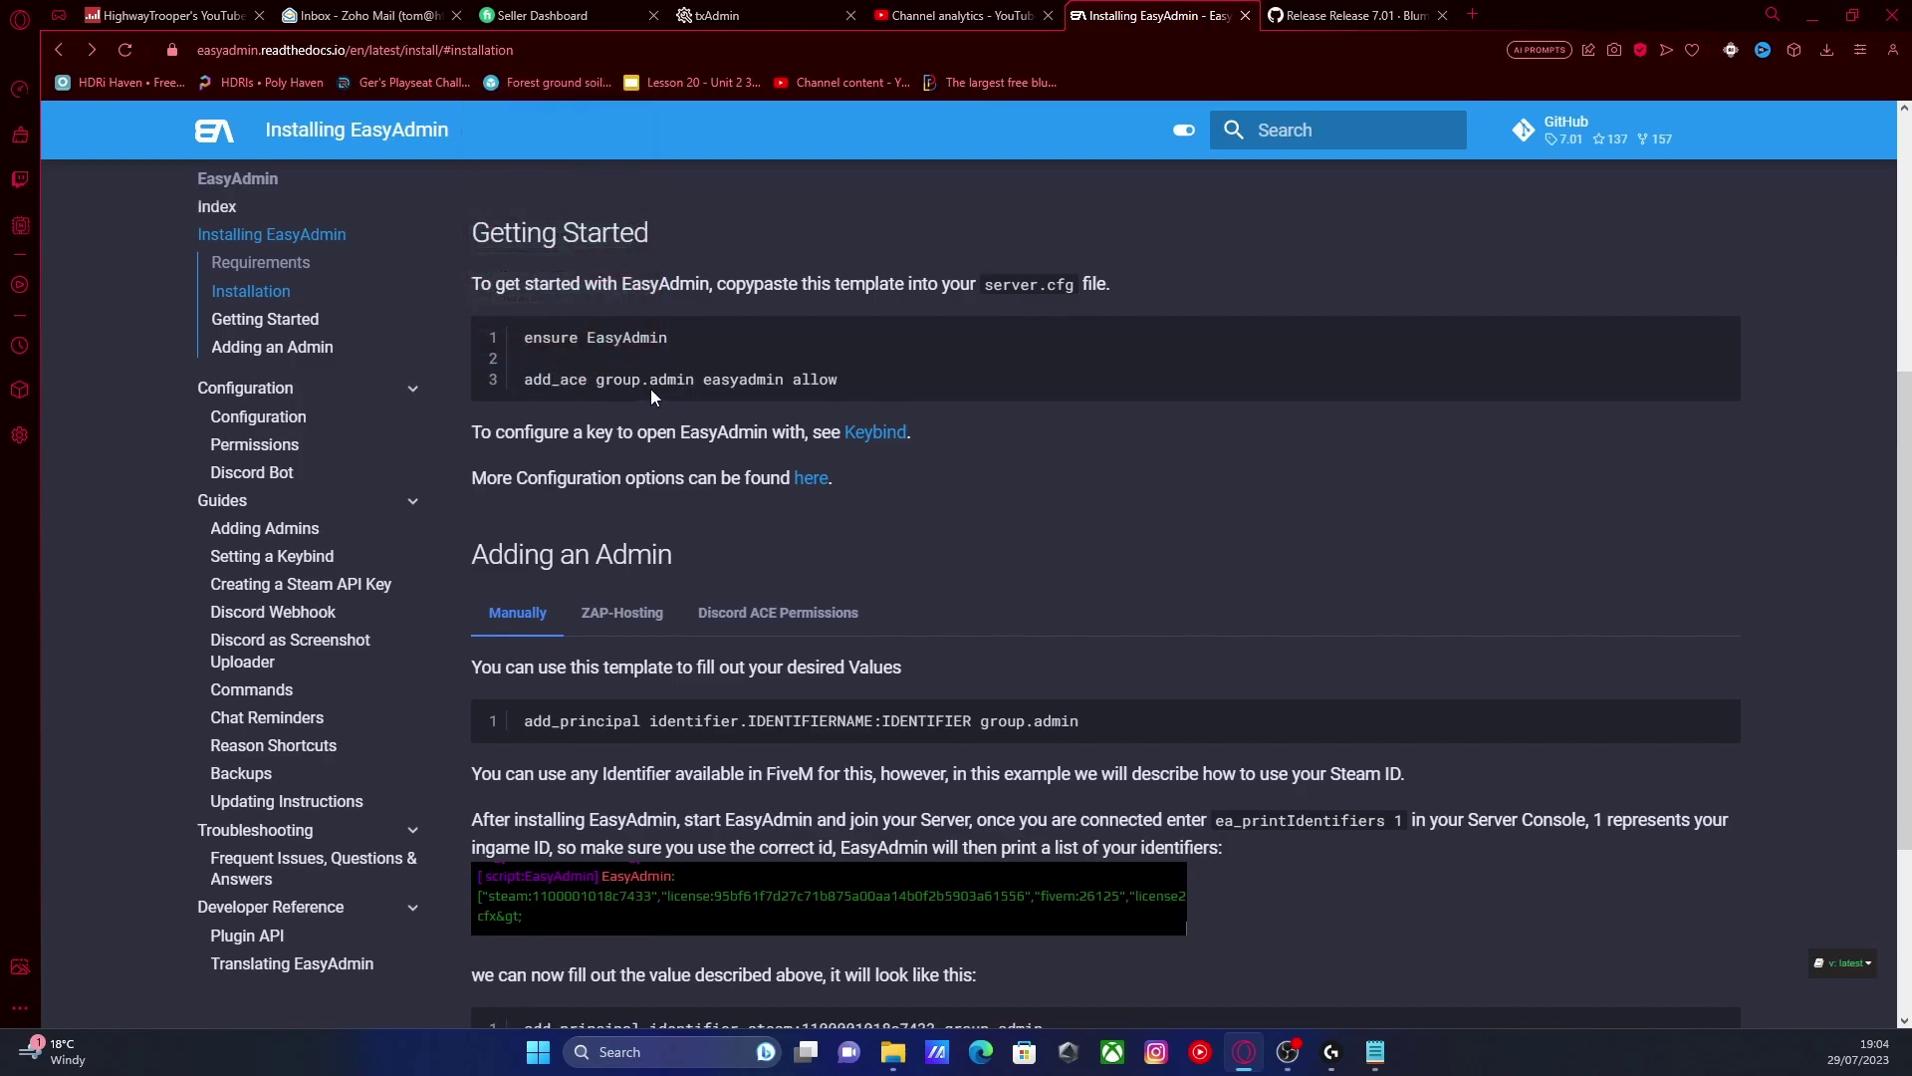
pyautogui.moveTo(519, 388); pyautogui.dragTo(892, 400)
pyautogui.hotkey('ctrl', 'c')
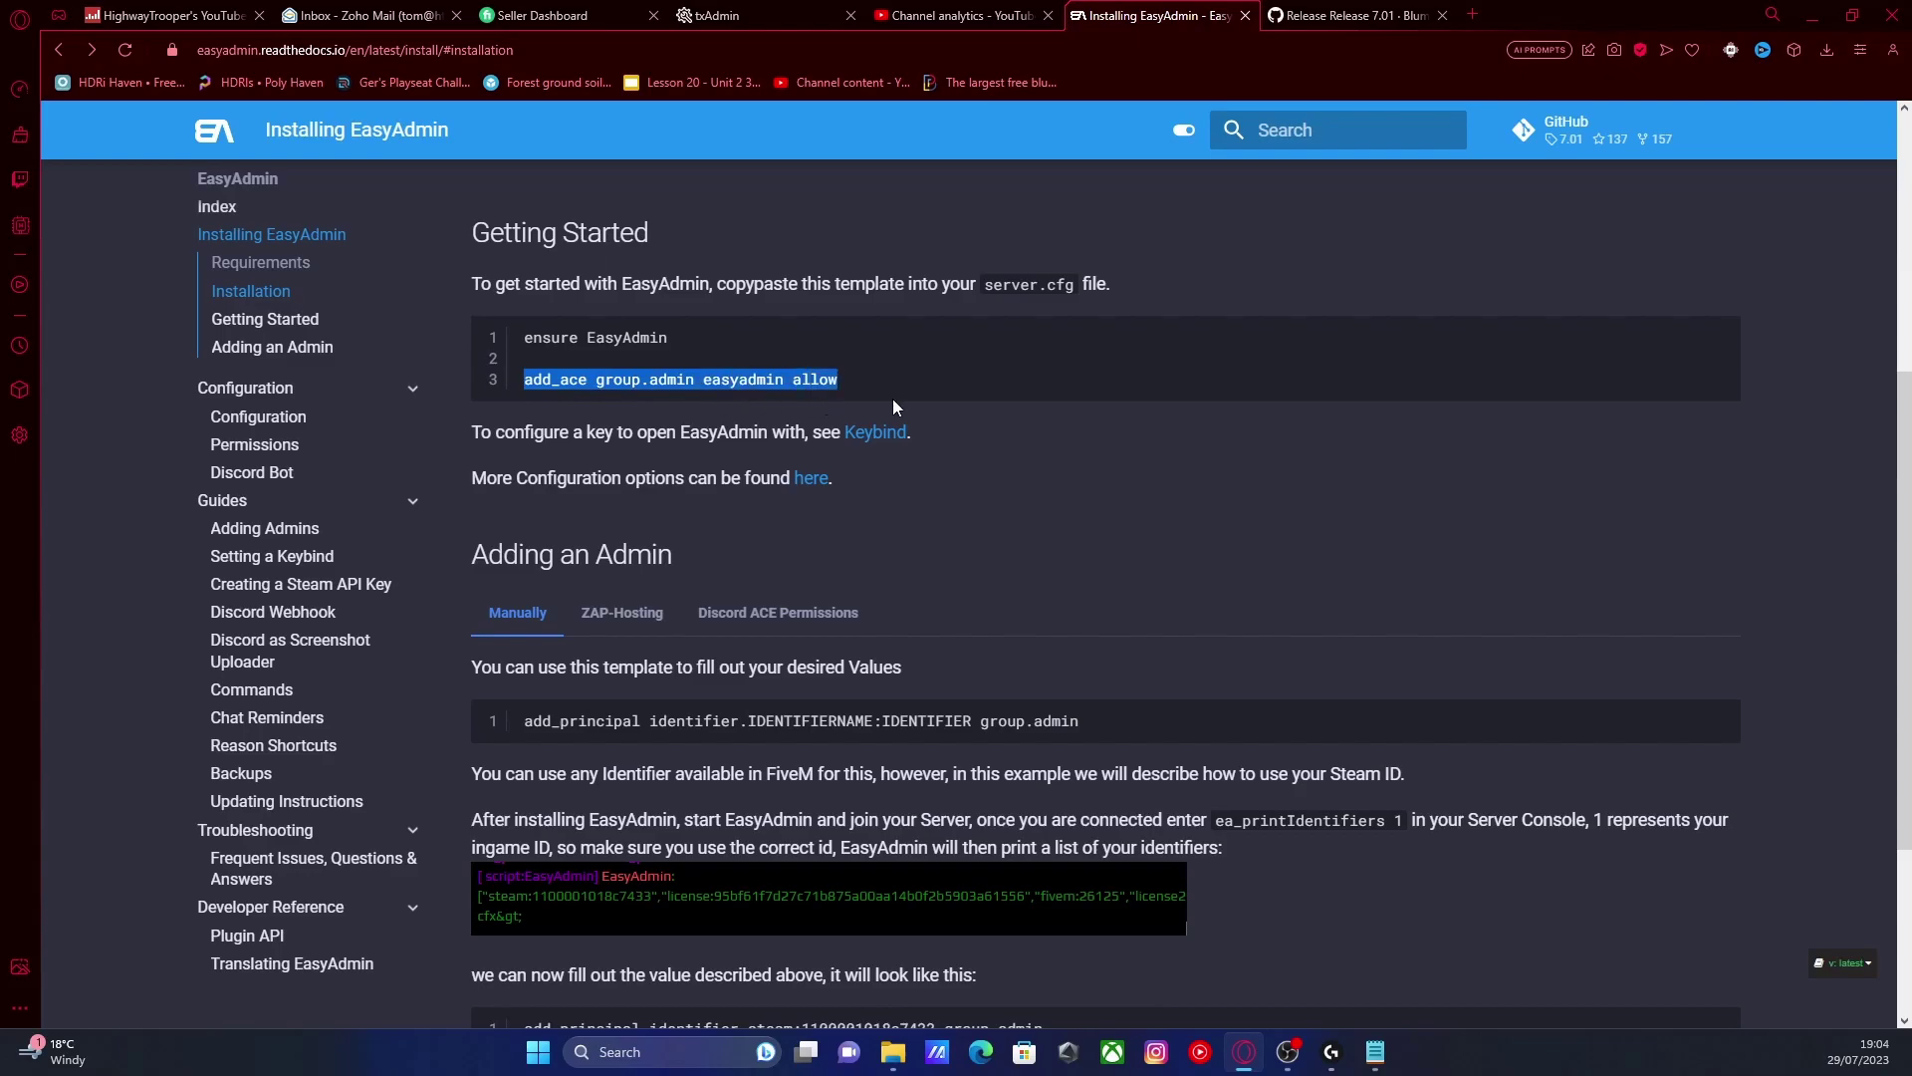
# Return to server.cfg and paste "add_ace group.admin easyadmin allow" directly under the "## Add system admins" heading, keeping one blank line after it.
pyautogui.click(1813, 15)
pyautogui.click(256, 823)
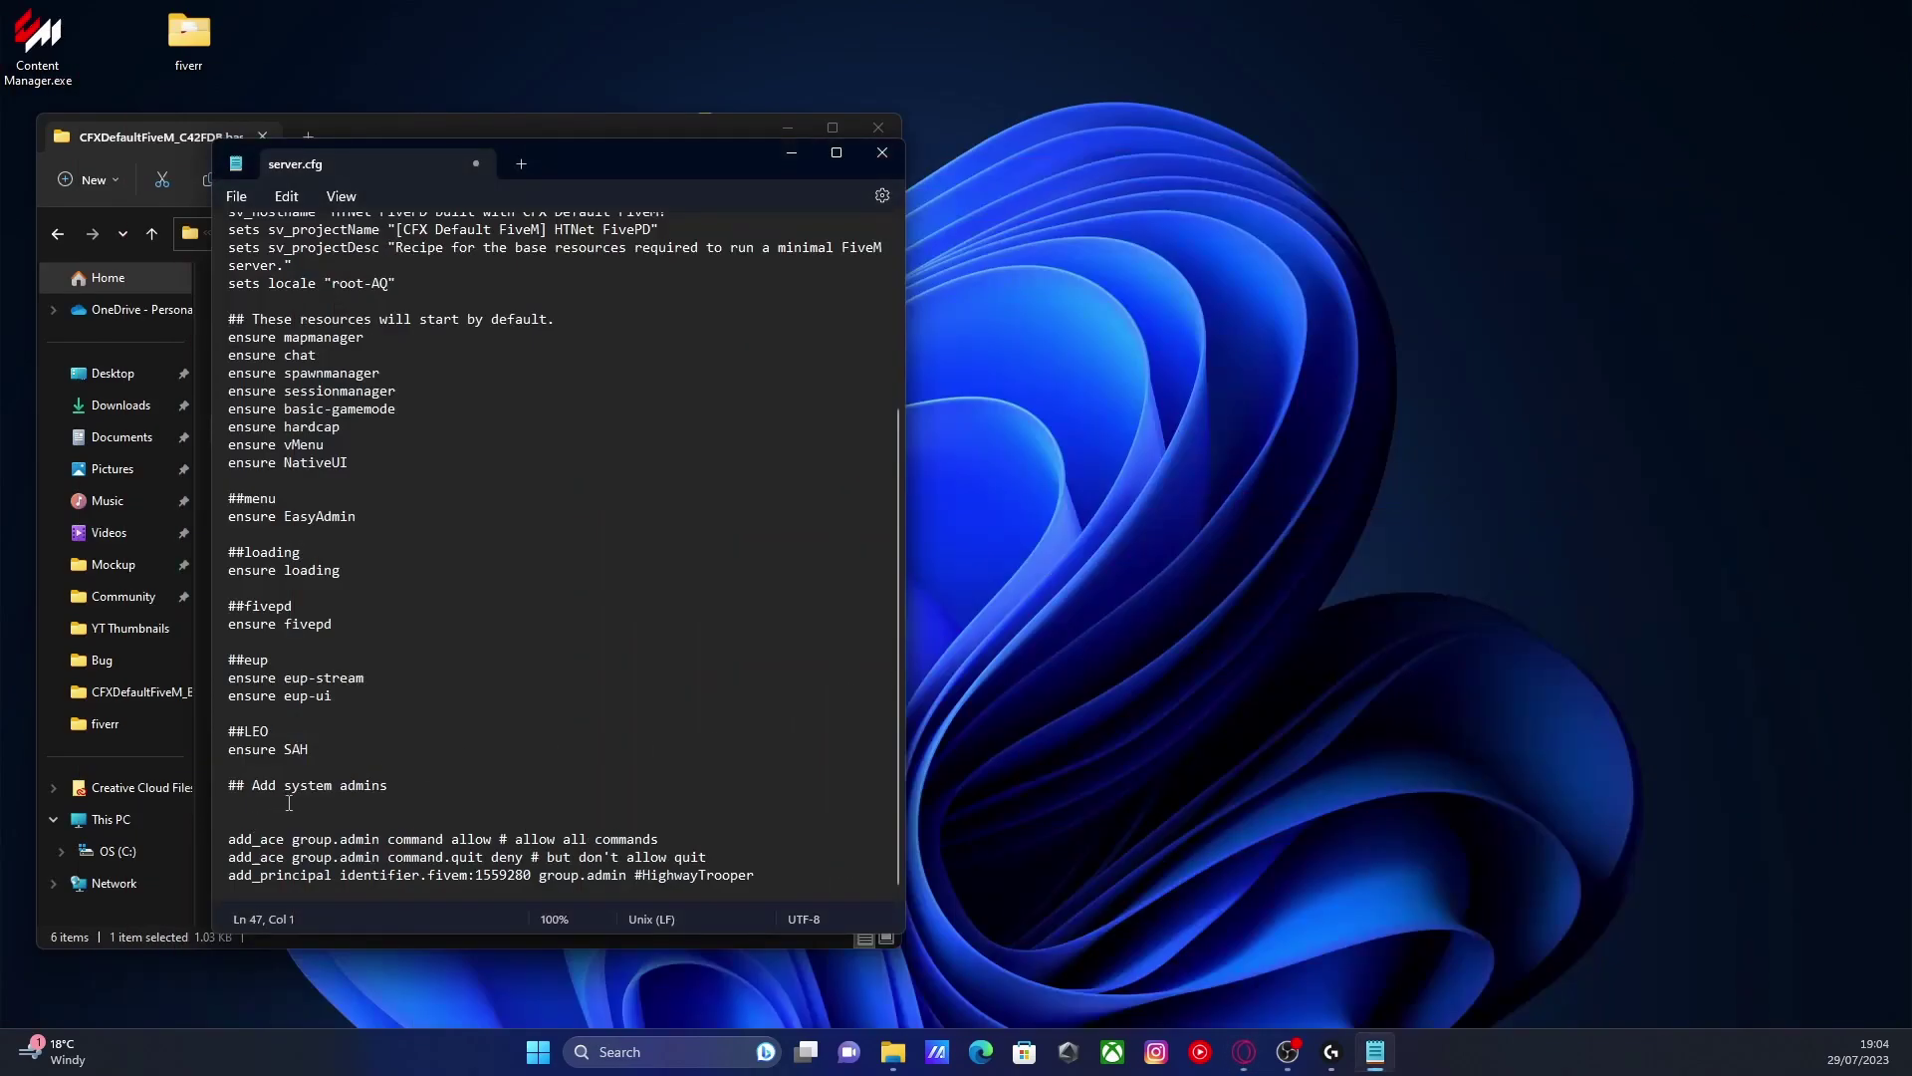
pyautogui.press('BackSpace')
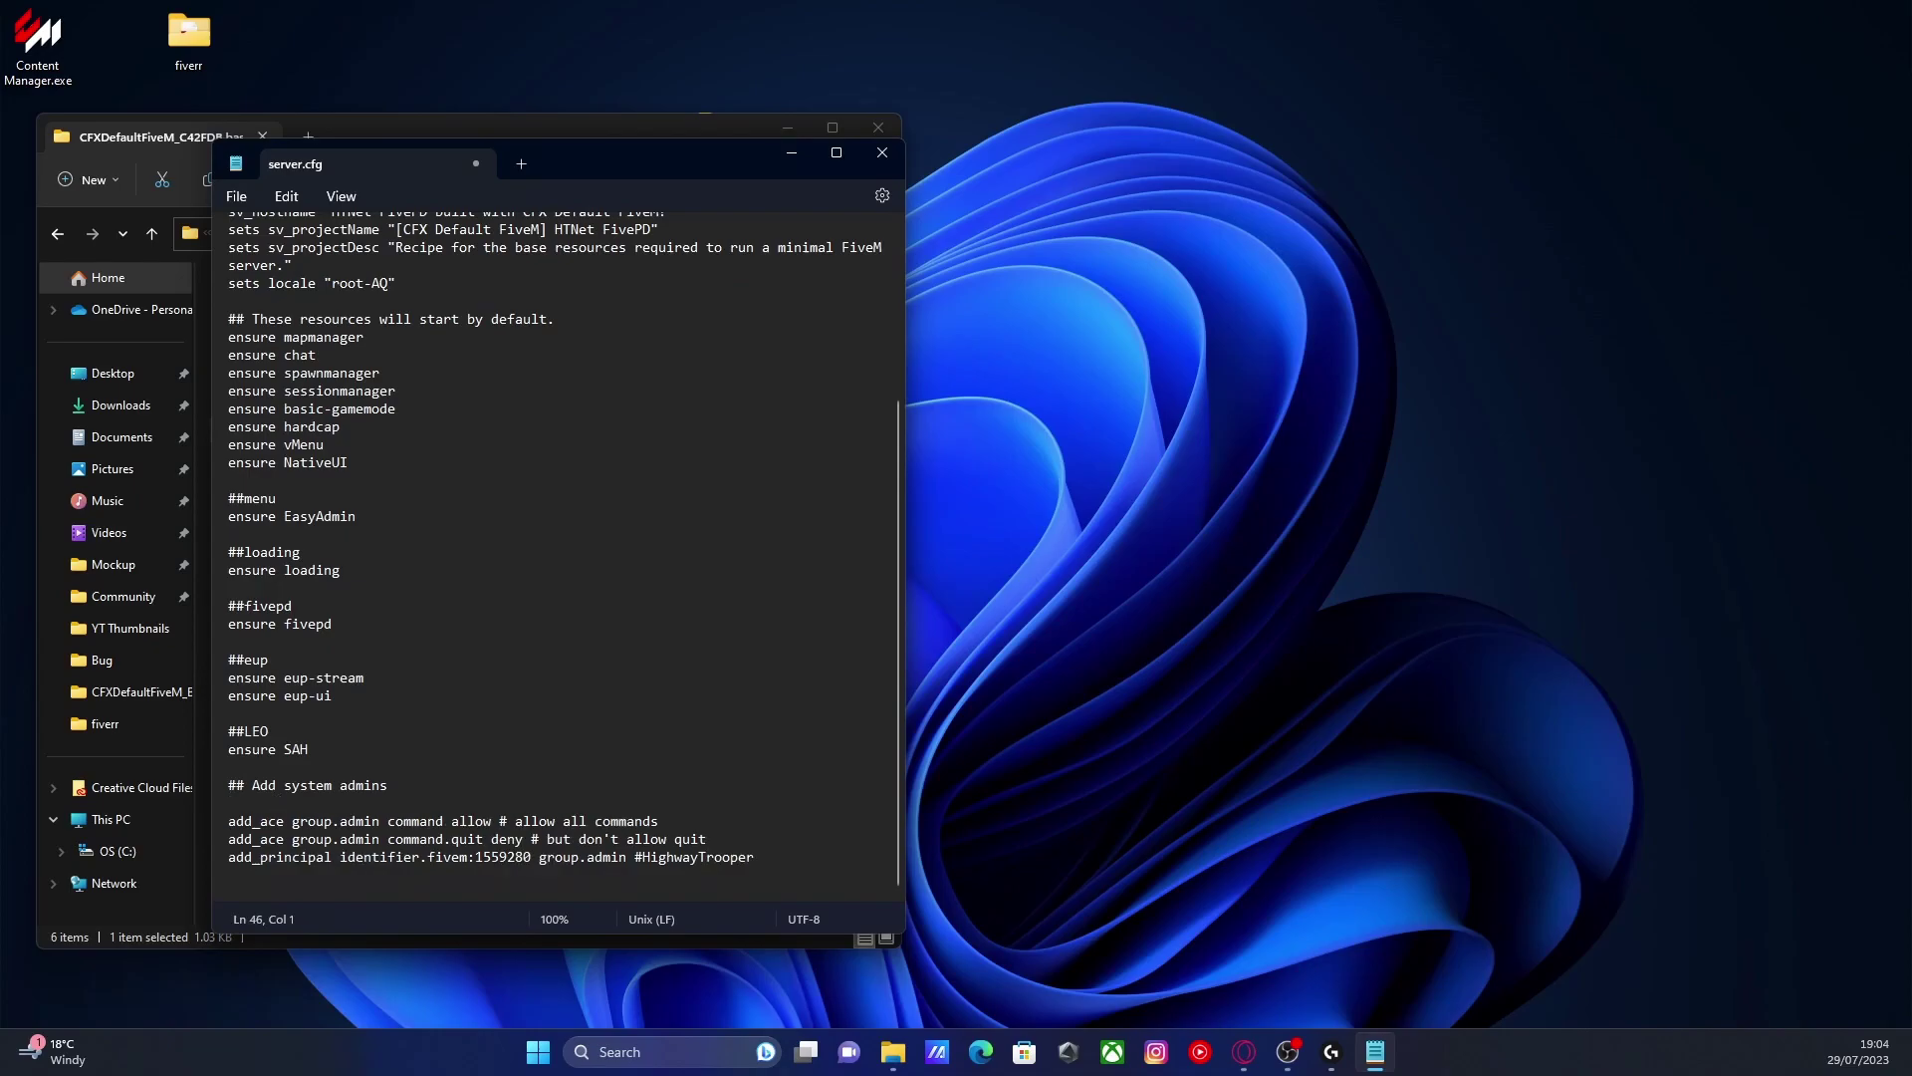
pyautogui.hotkey('ctrl', 'v')
pyautogui.press('Return')
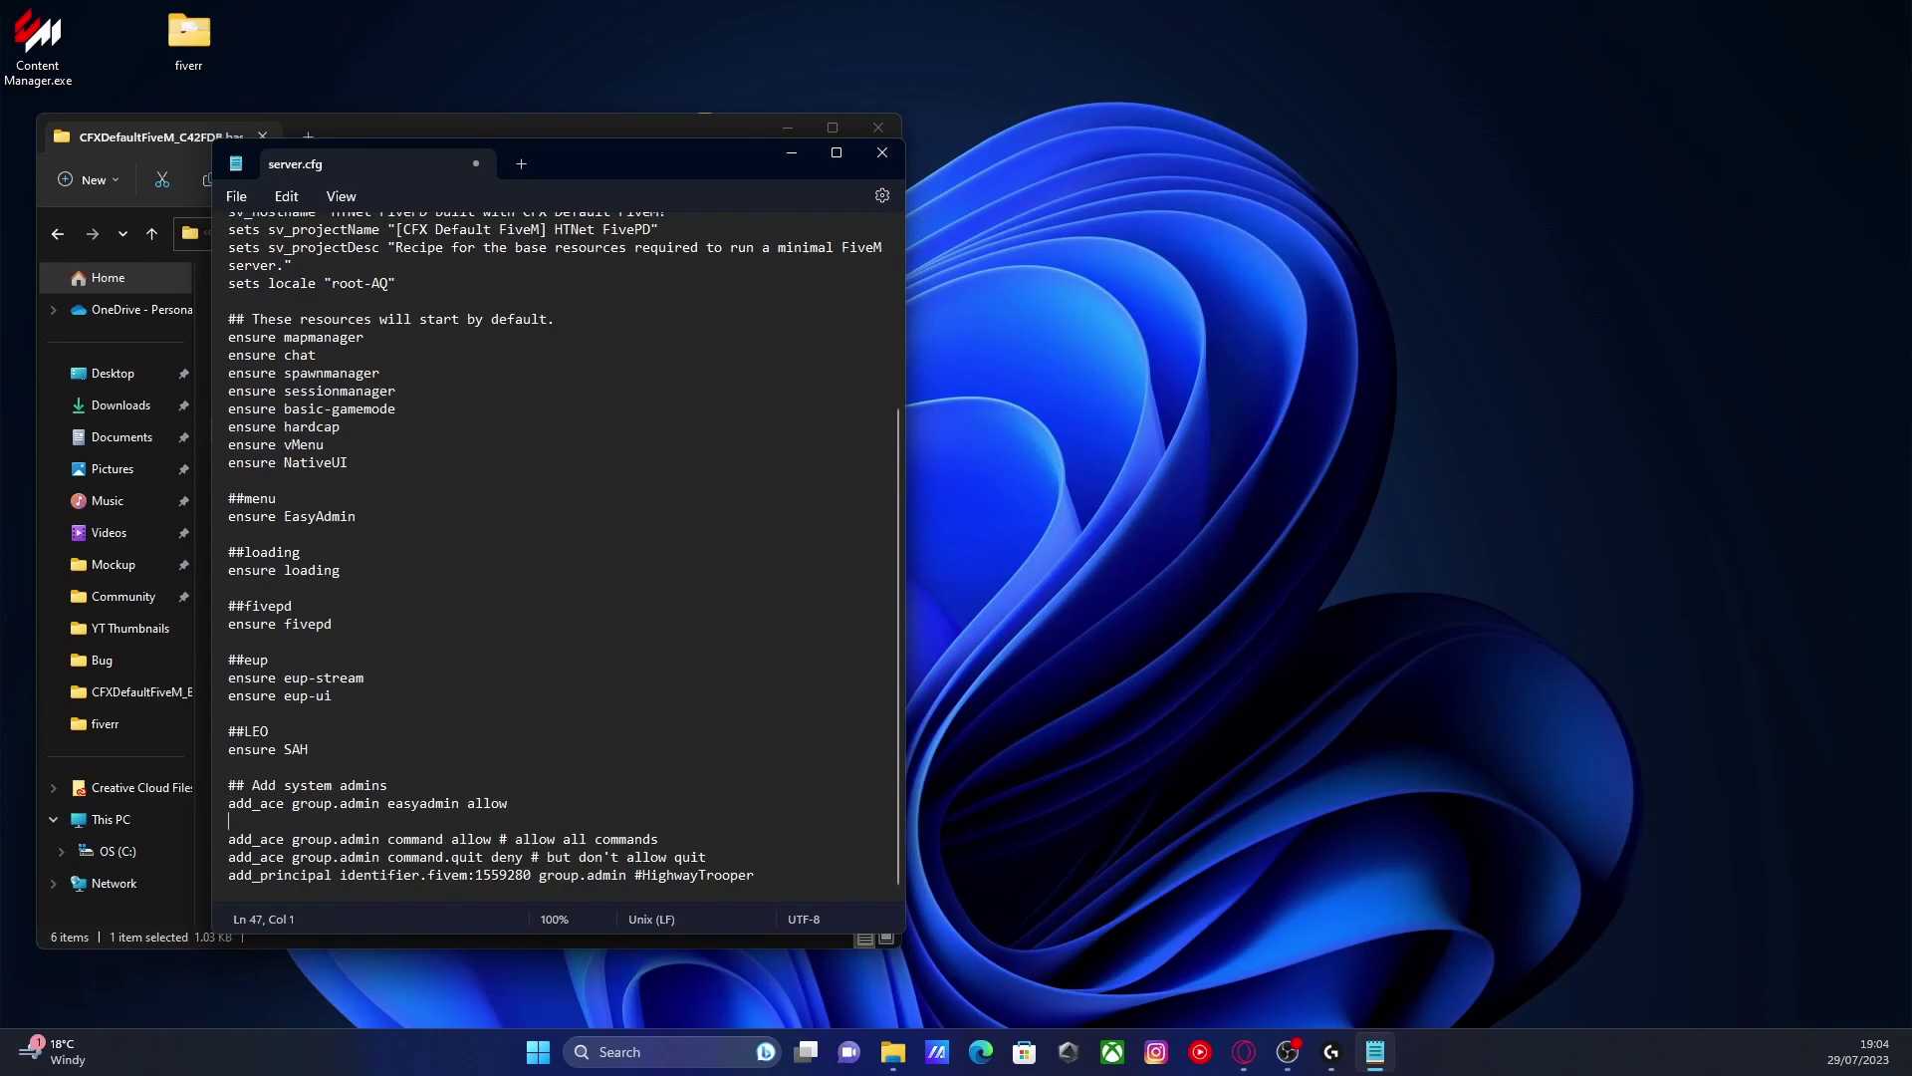
pyautogui.press('Left')
pyautogui.moveTo(593, 176); pyautogui.dragTo(1317, 136)
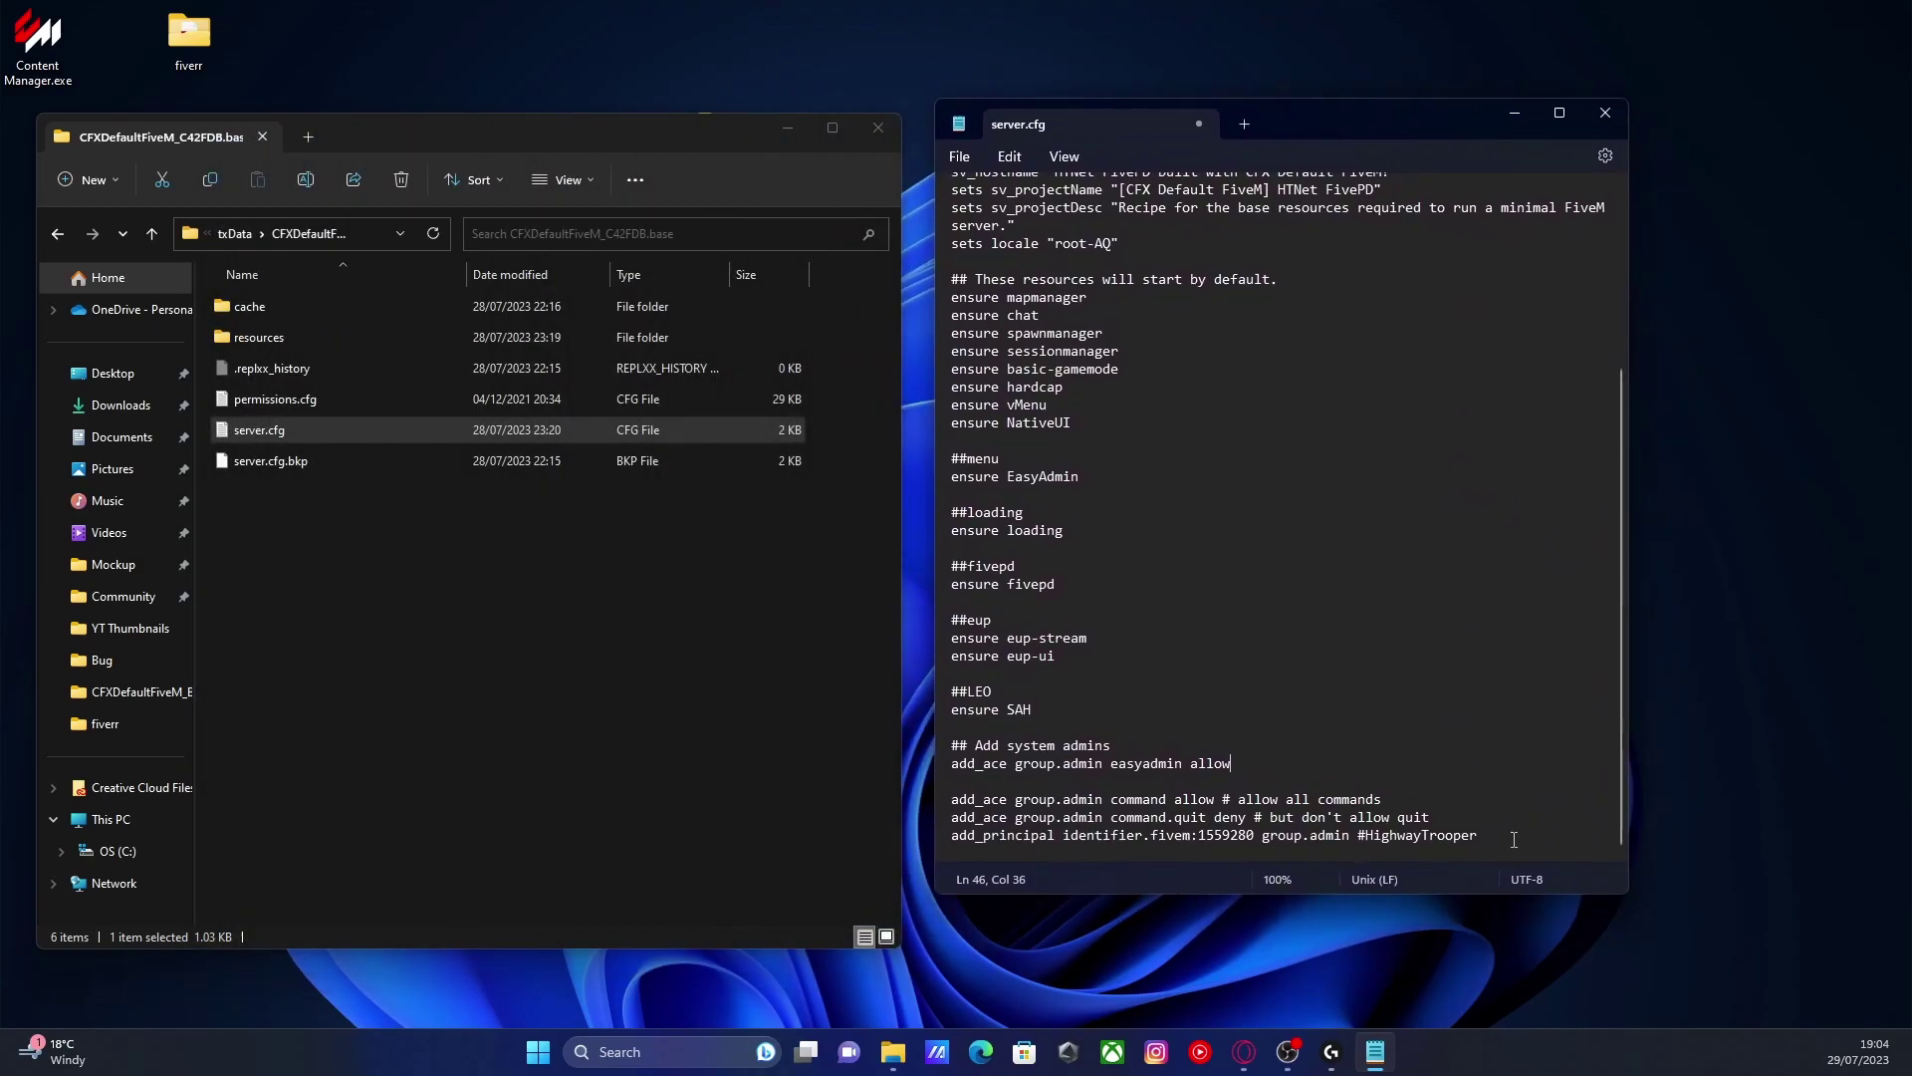
# Compare the documentation's example add_principal line under Adding an Admin with the identifier in the add_principal line at the end of server.cfg.
pyautogui.click(1244, 1052)
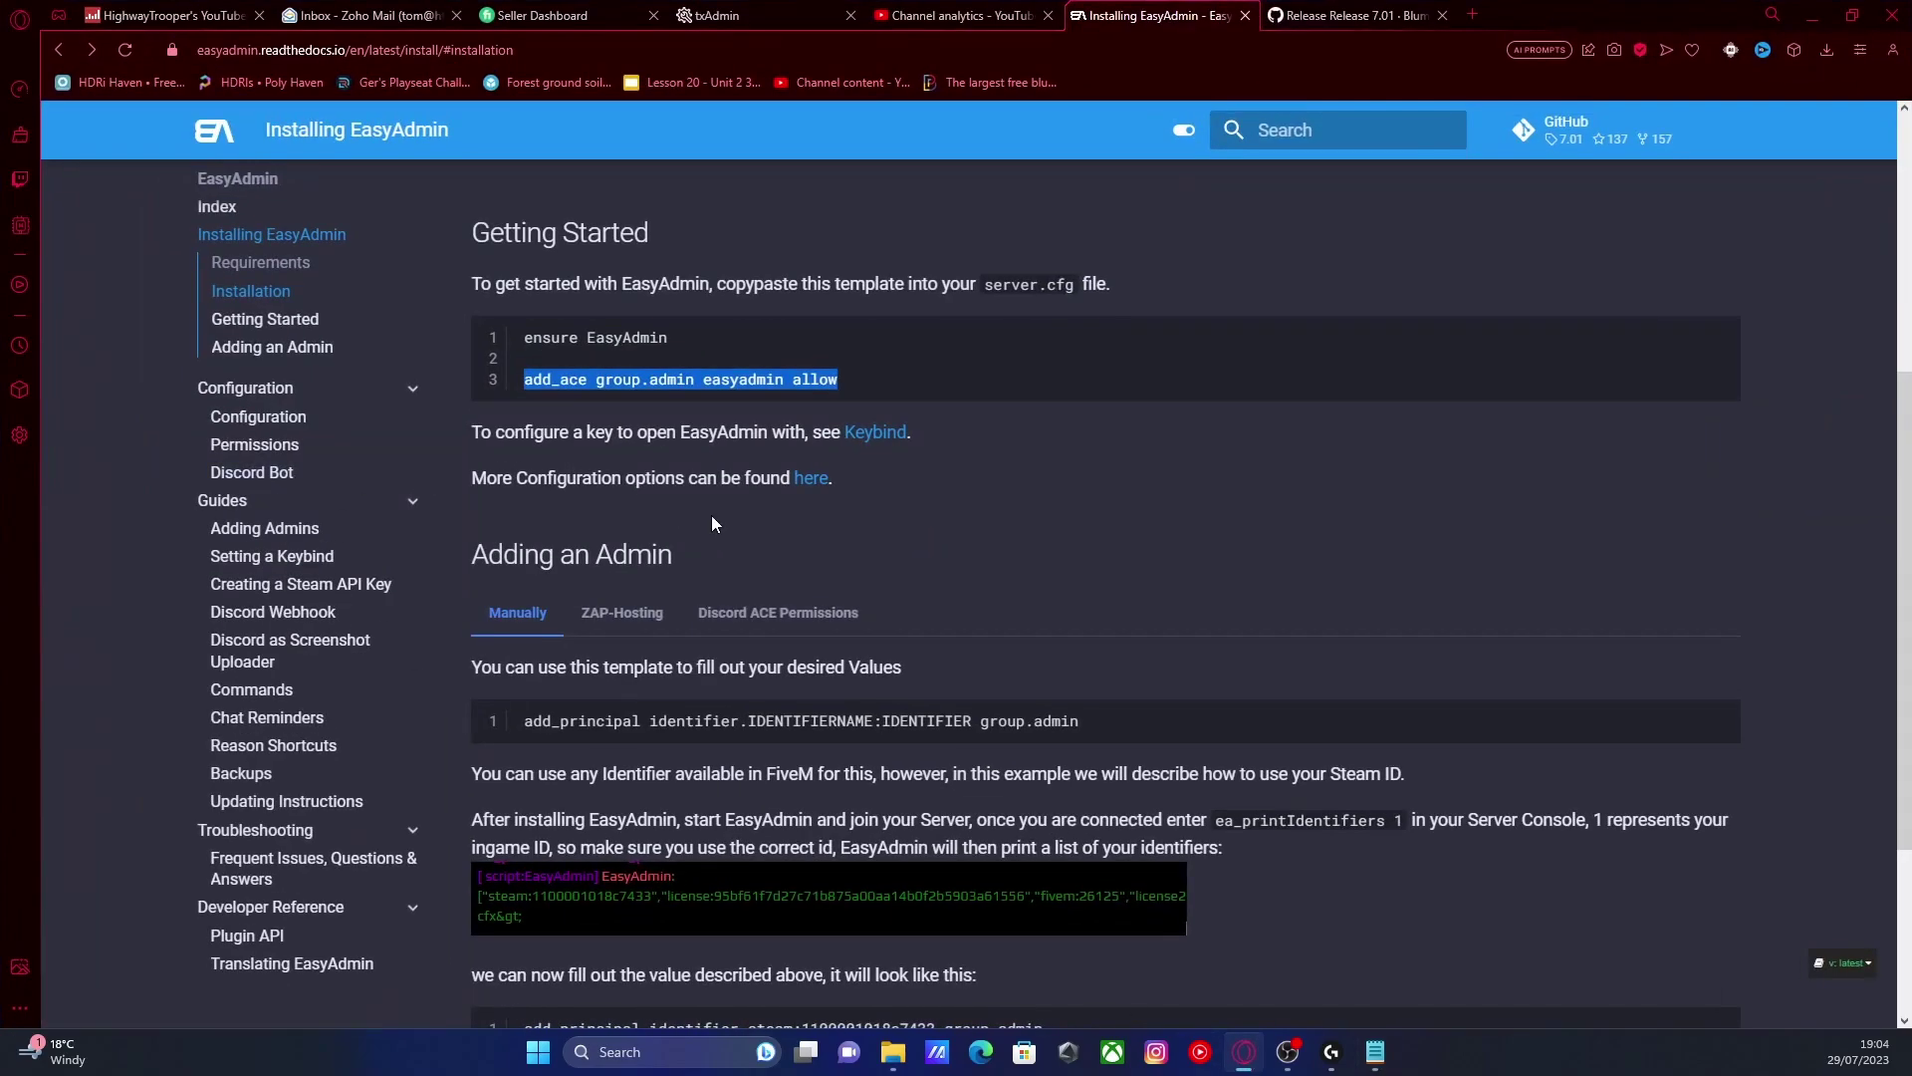
pyautogui.scroll(-2, 894, 552)
pyautogui.scroll(-1, 774, 668)
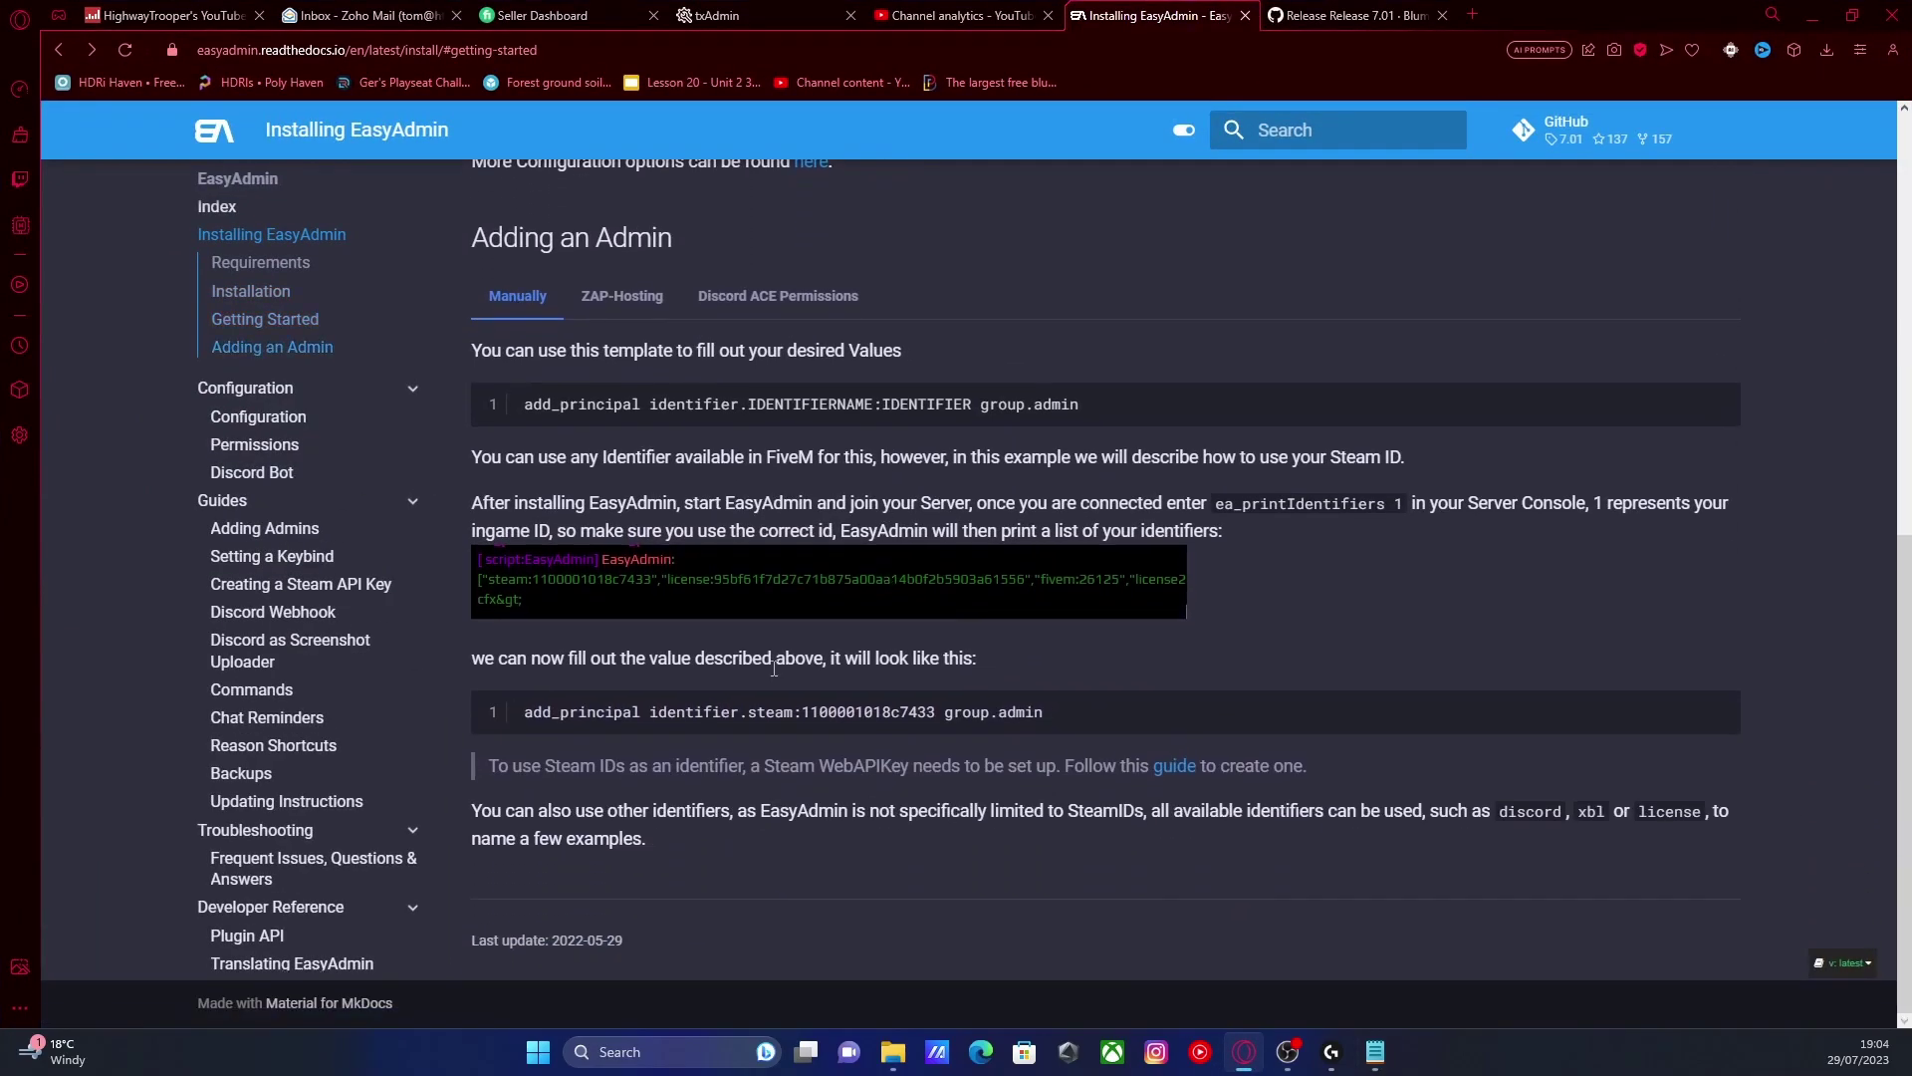
pyautogui.moveTo(524, 713); pyautogui.dragTo(1066, 688)
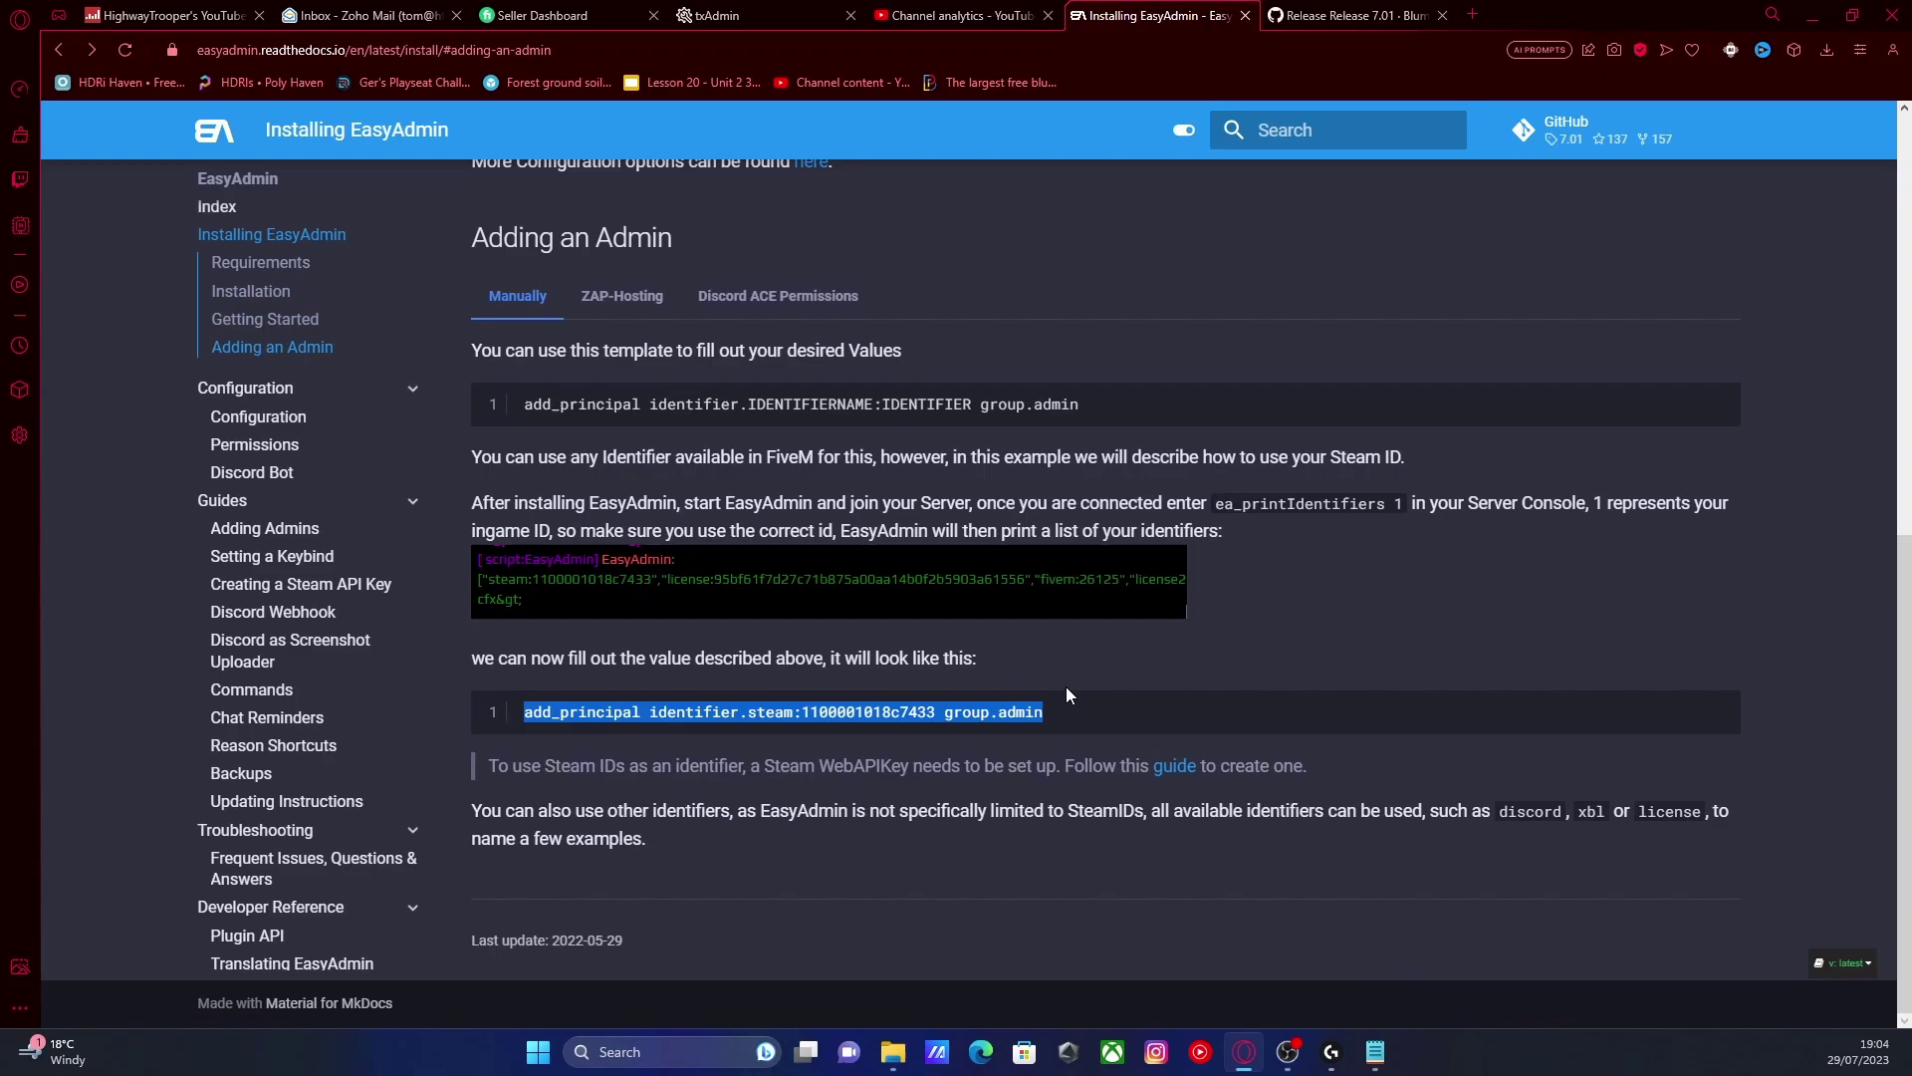
pyautogui.click(1376, 1052)
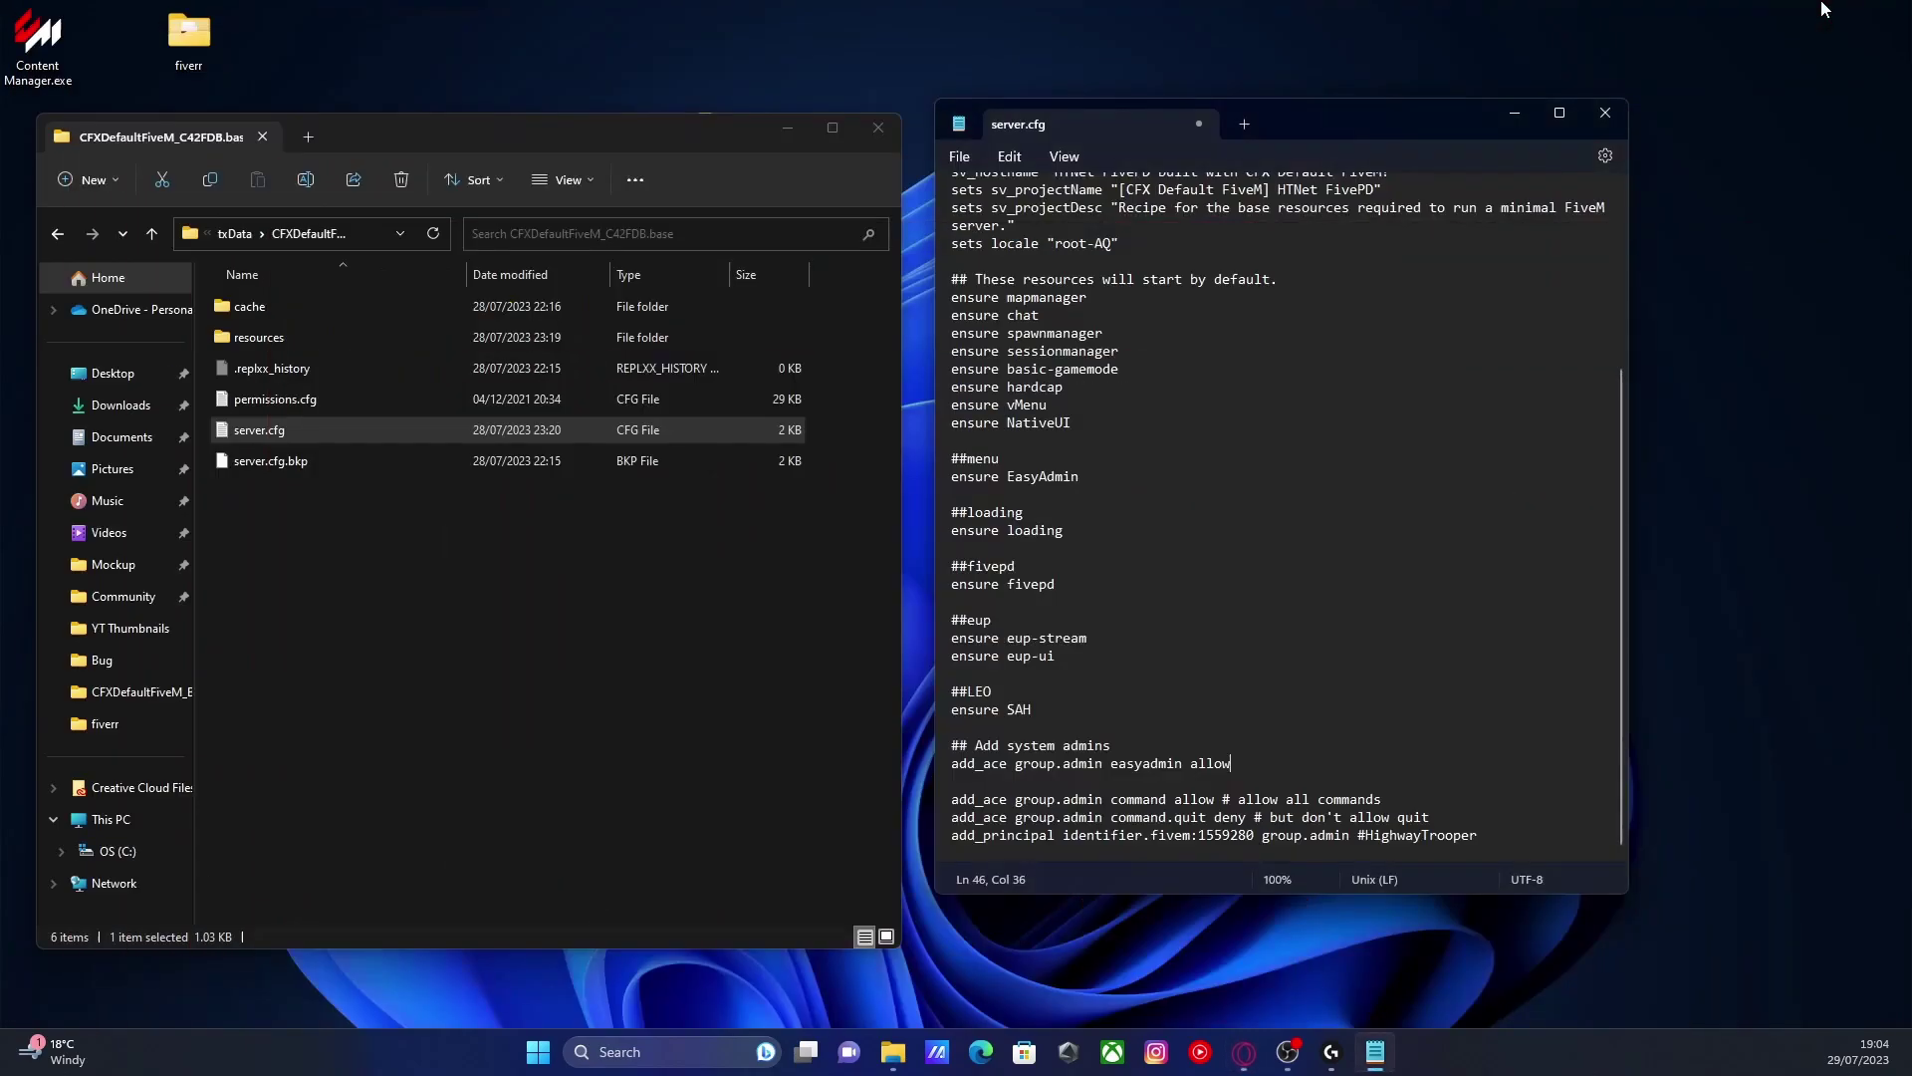
pyautogui.click(1198, 834)
pyautogui.moveTo(1500, 846); pyautogui.dragTo(951, 837)
pyautogui.click(1255, 836)
pyautogui.moveTo(1199, 835); pyautogui.dragTo(1253, 835)
pyautogui.click(1255, 835)
pyautogui.moveTo(1347, 112); pyautogui.dragTo(797, 102)
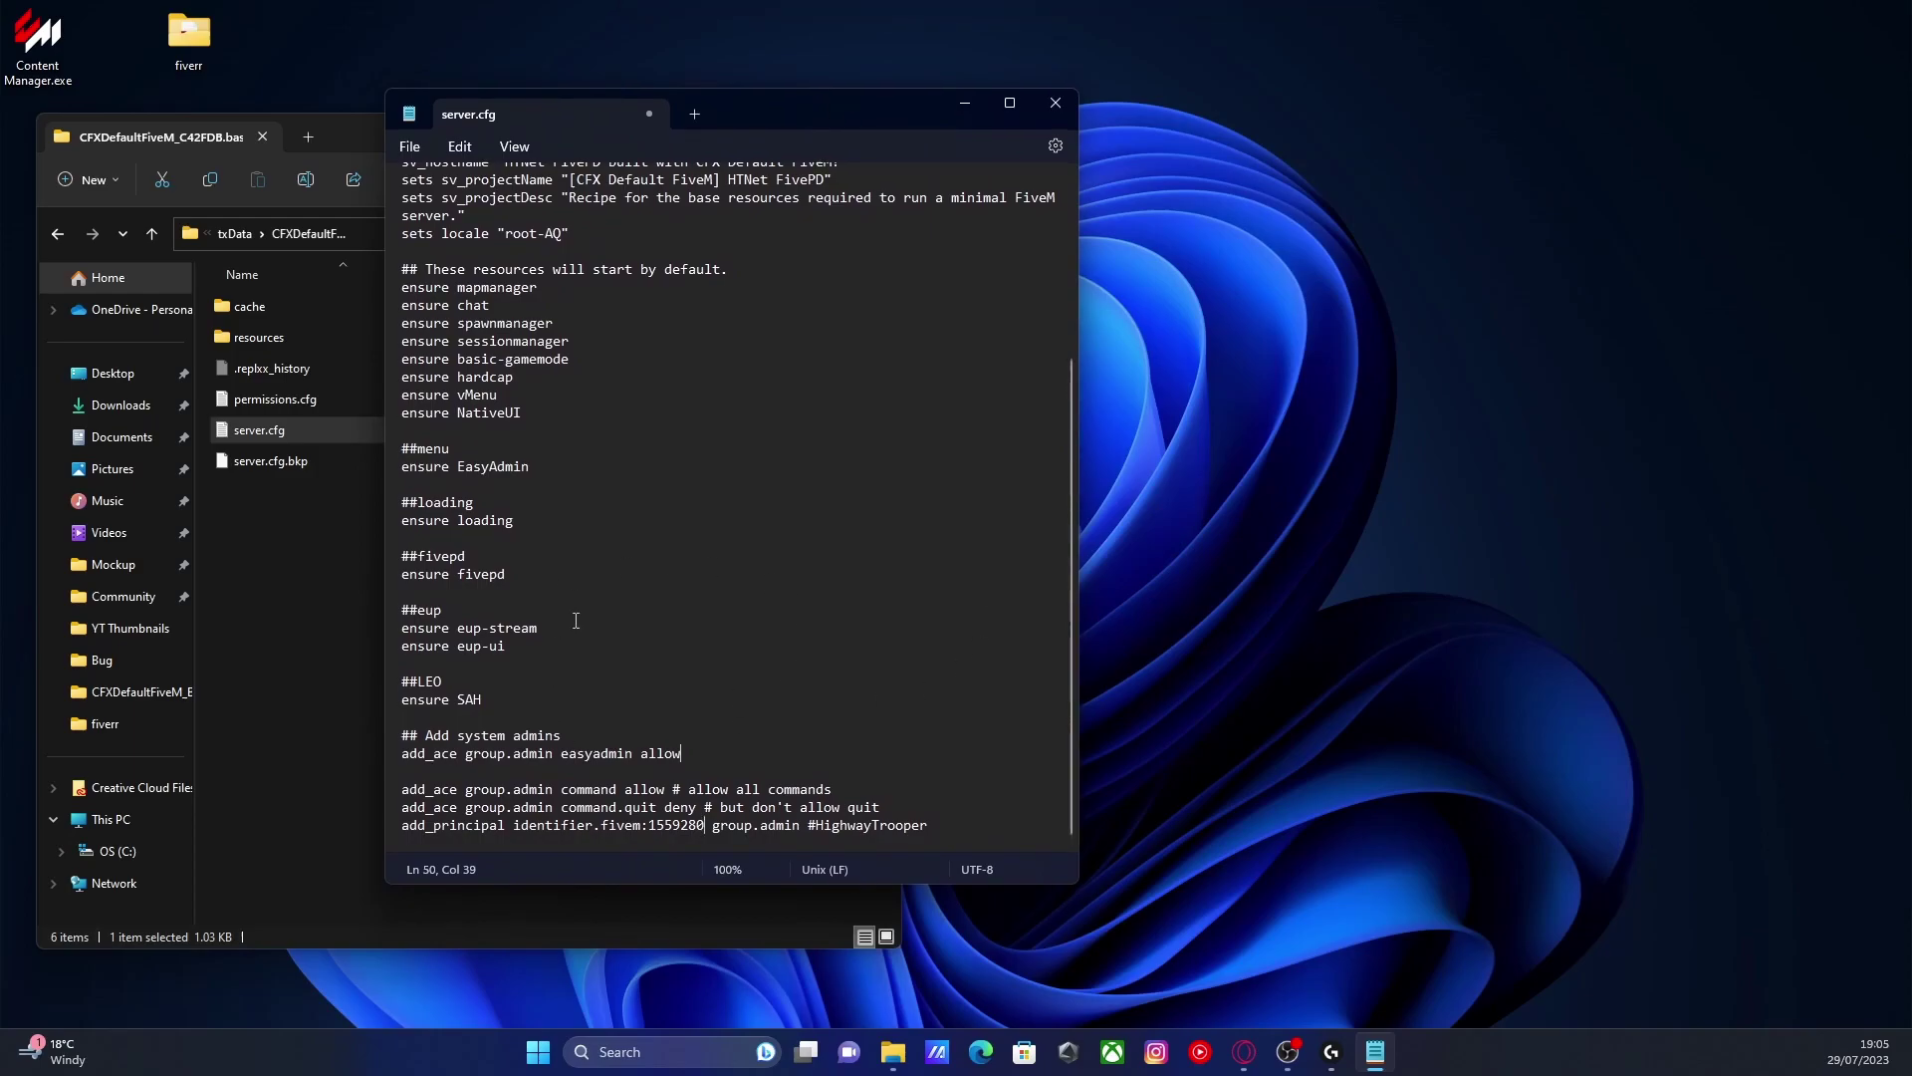
# Review the edited server.cfg, save it and close the file.
pyautogui.scroll(5, 528, 617)
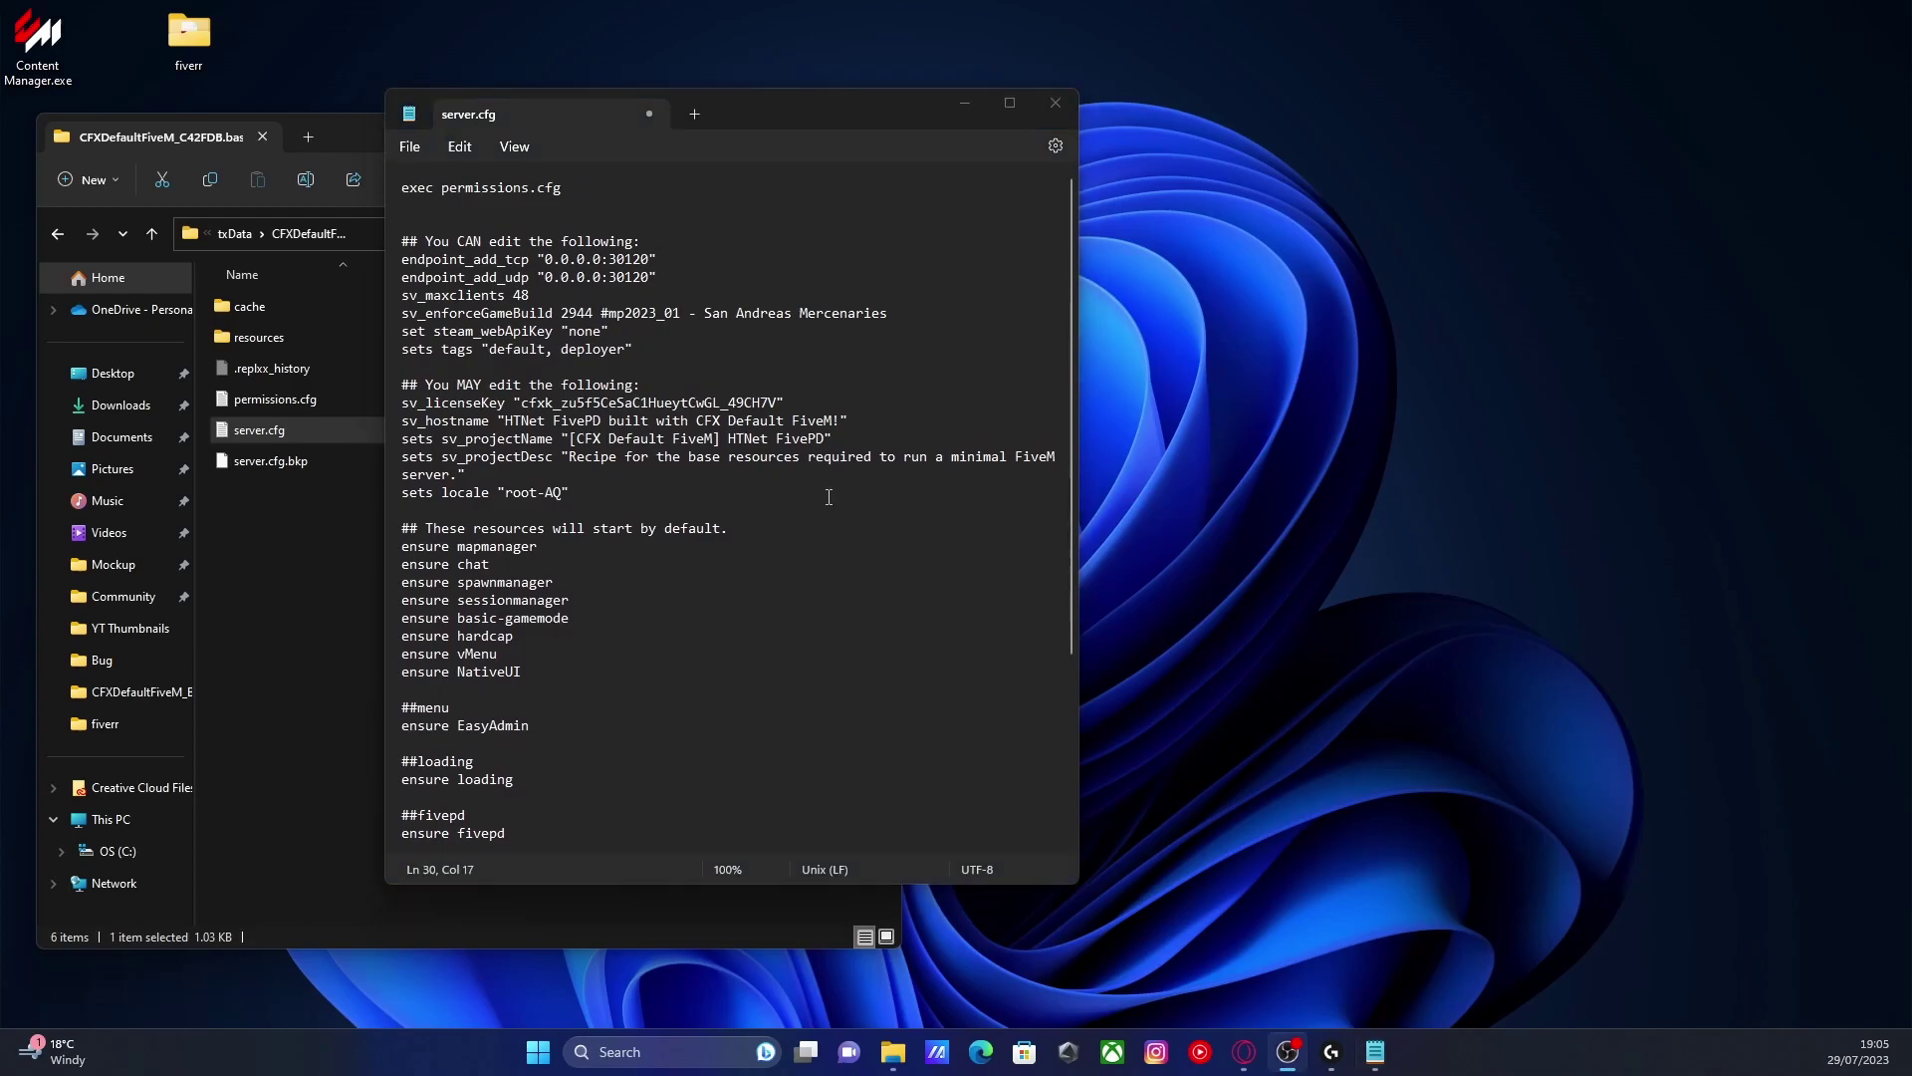
pyautogui.scroll(-4, 833, 490)
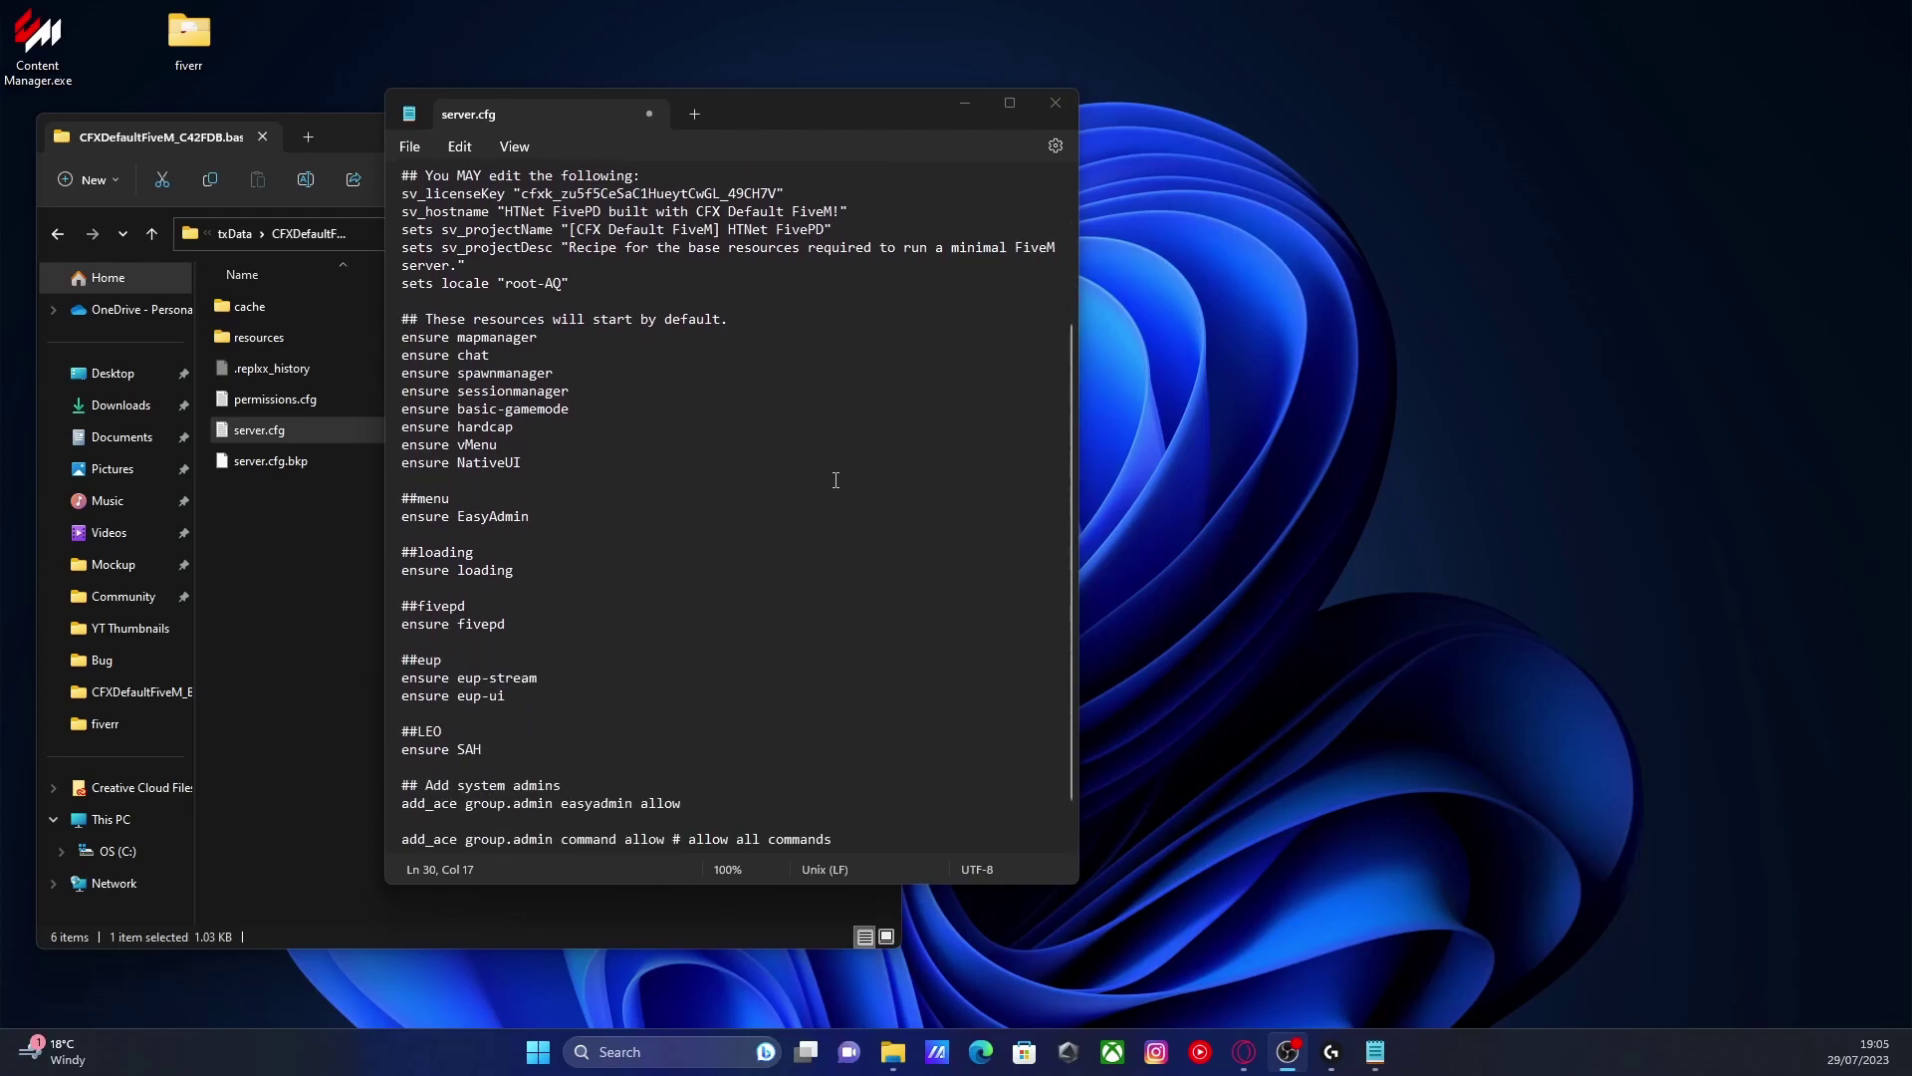
pyautogui.click(836, 480)
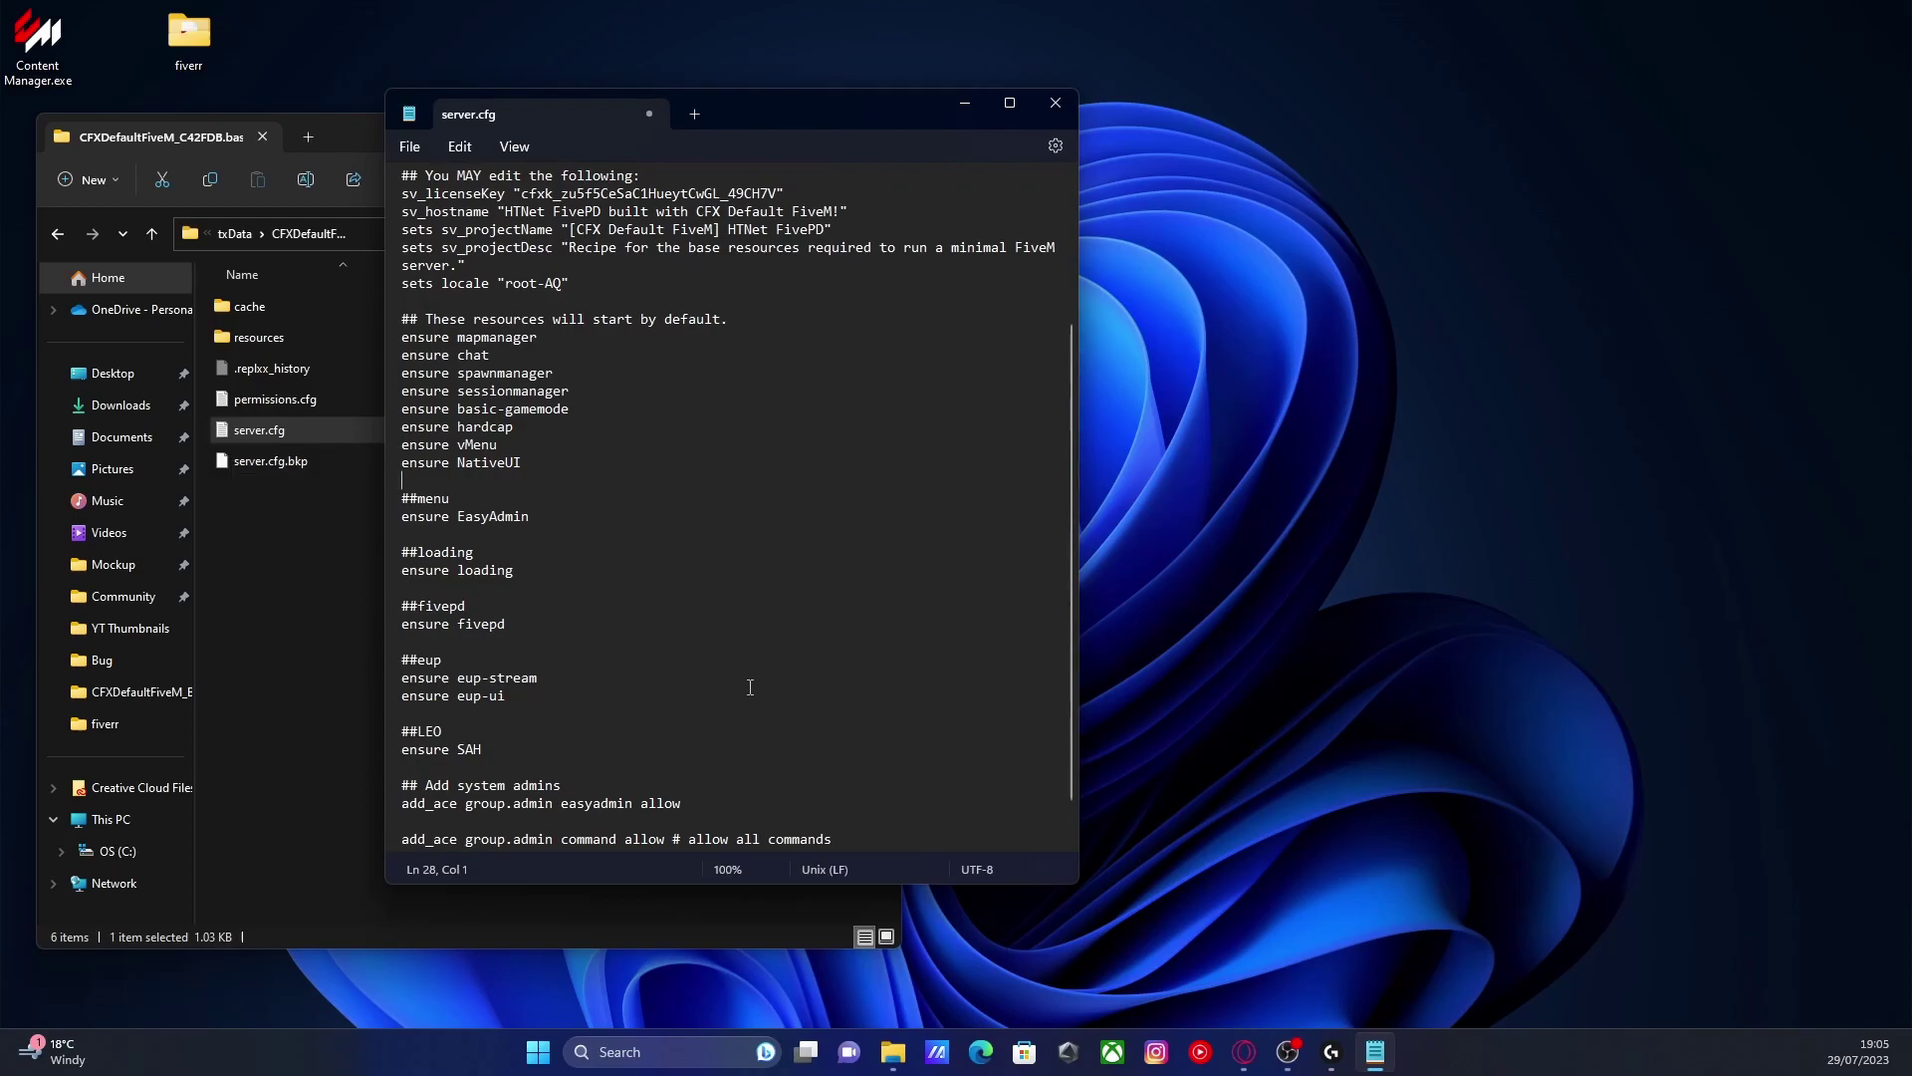
pyautogui.click(409, 147)
pyautogui.moveTo(459, 147)
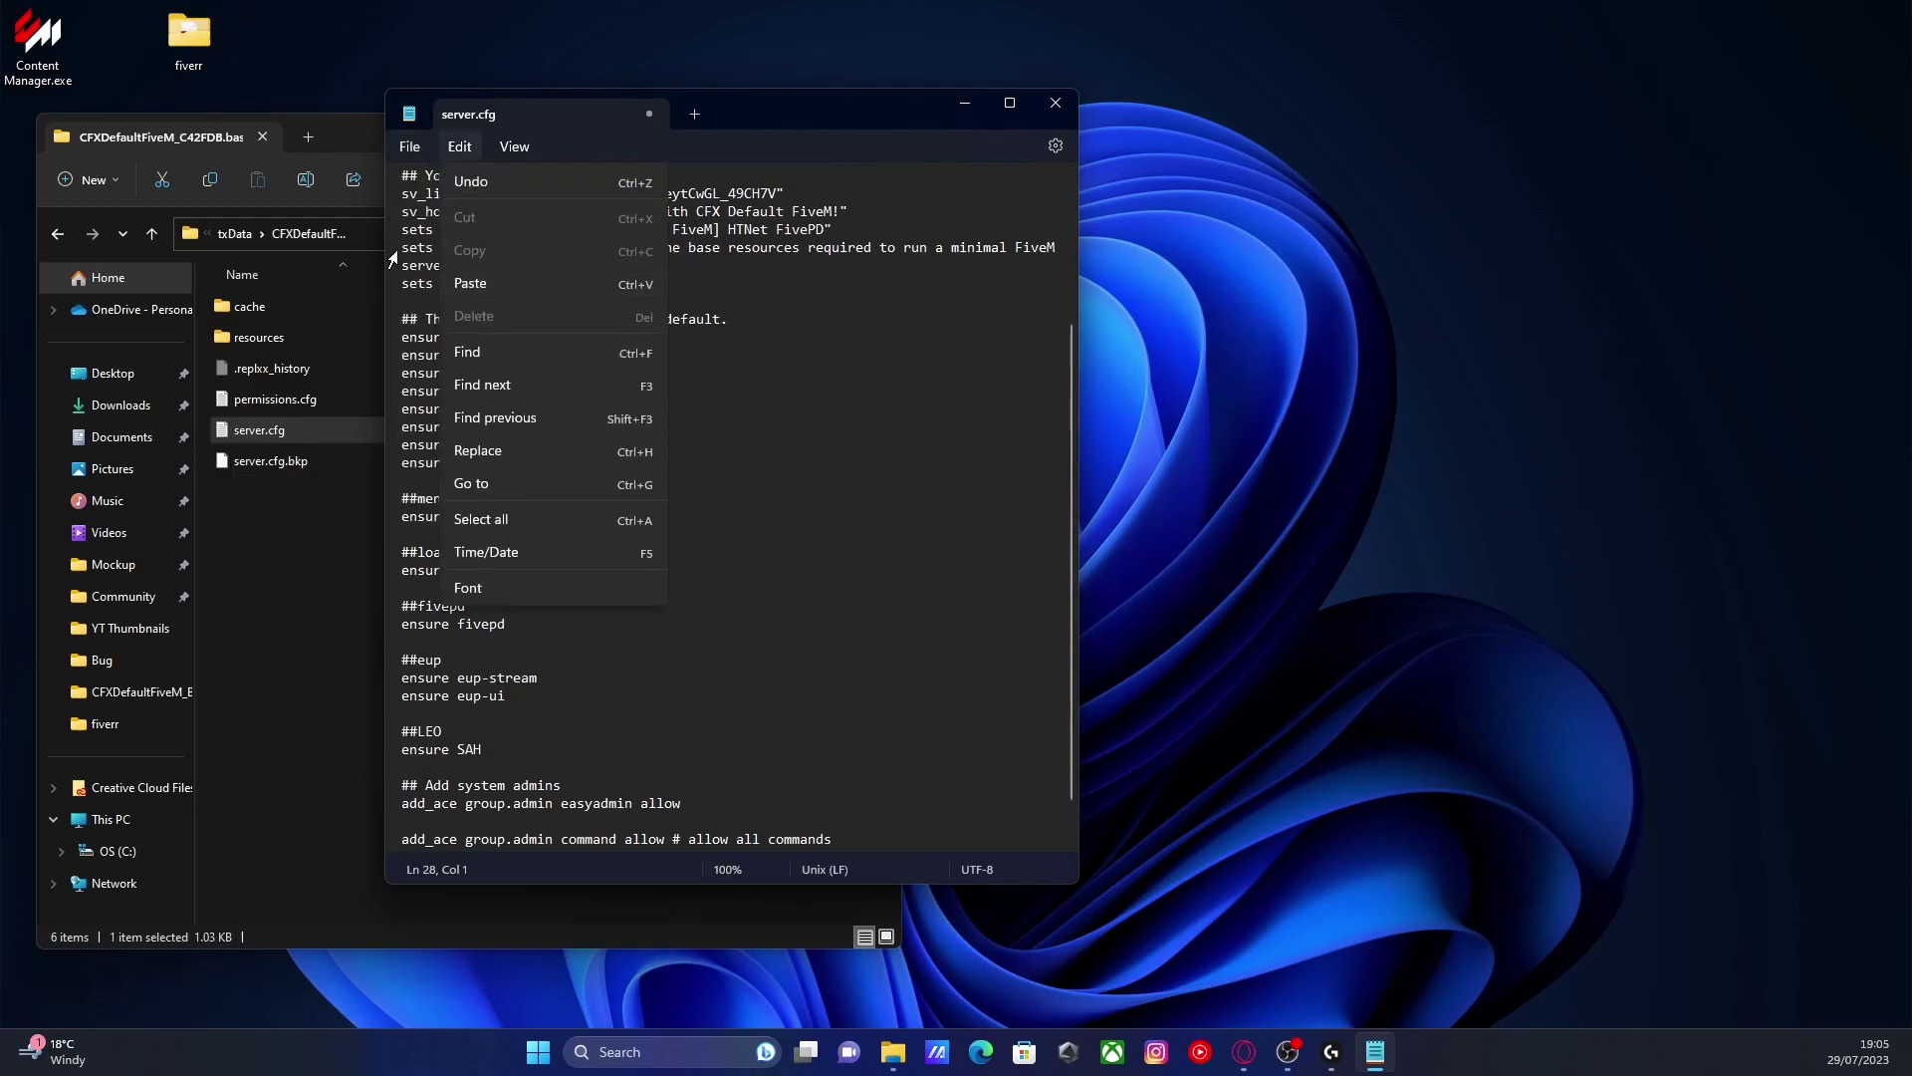
pyautogui.click(448, 284)
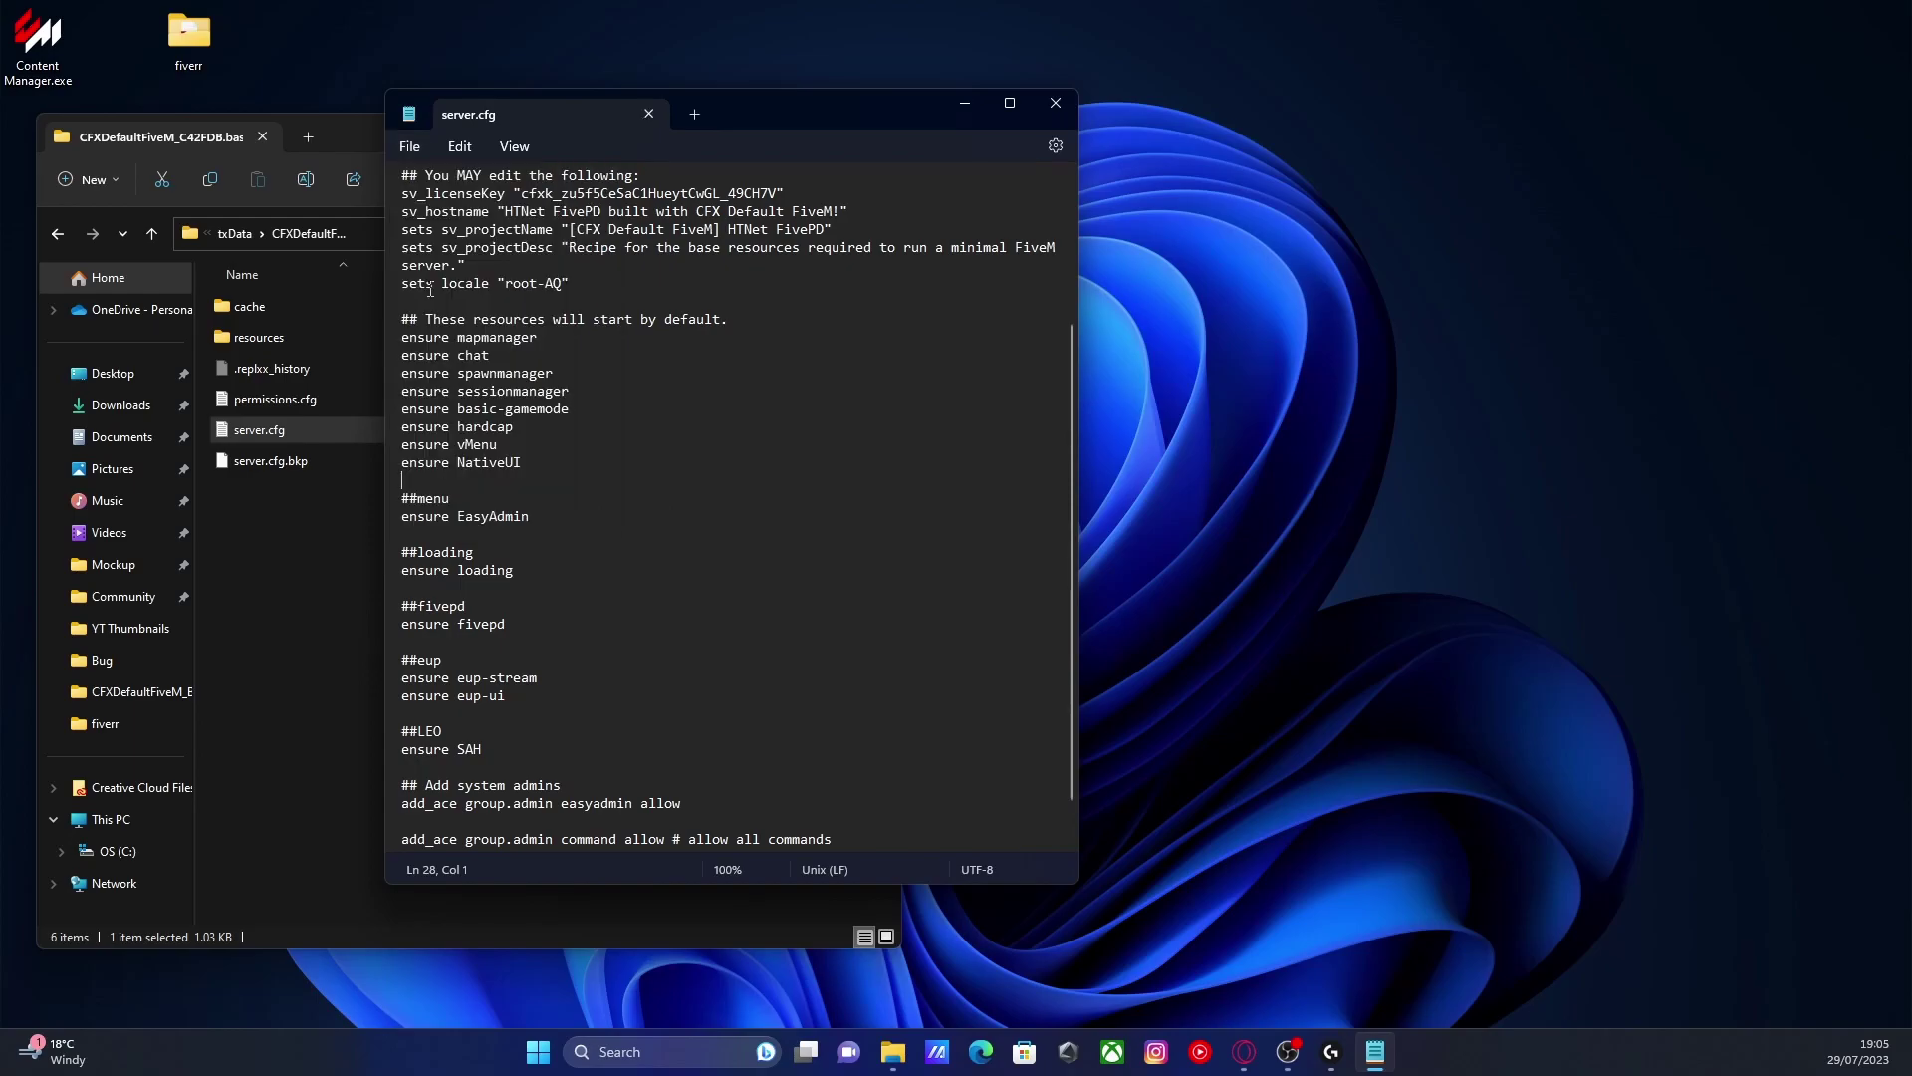
pyautogui.click(1055, 103)
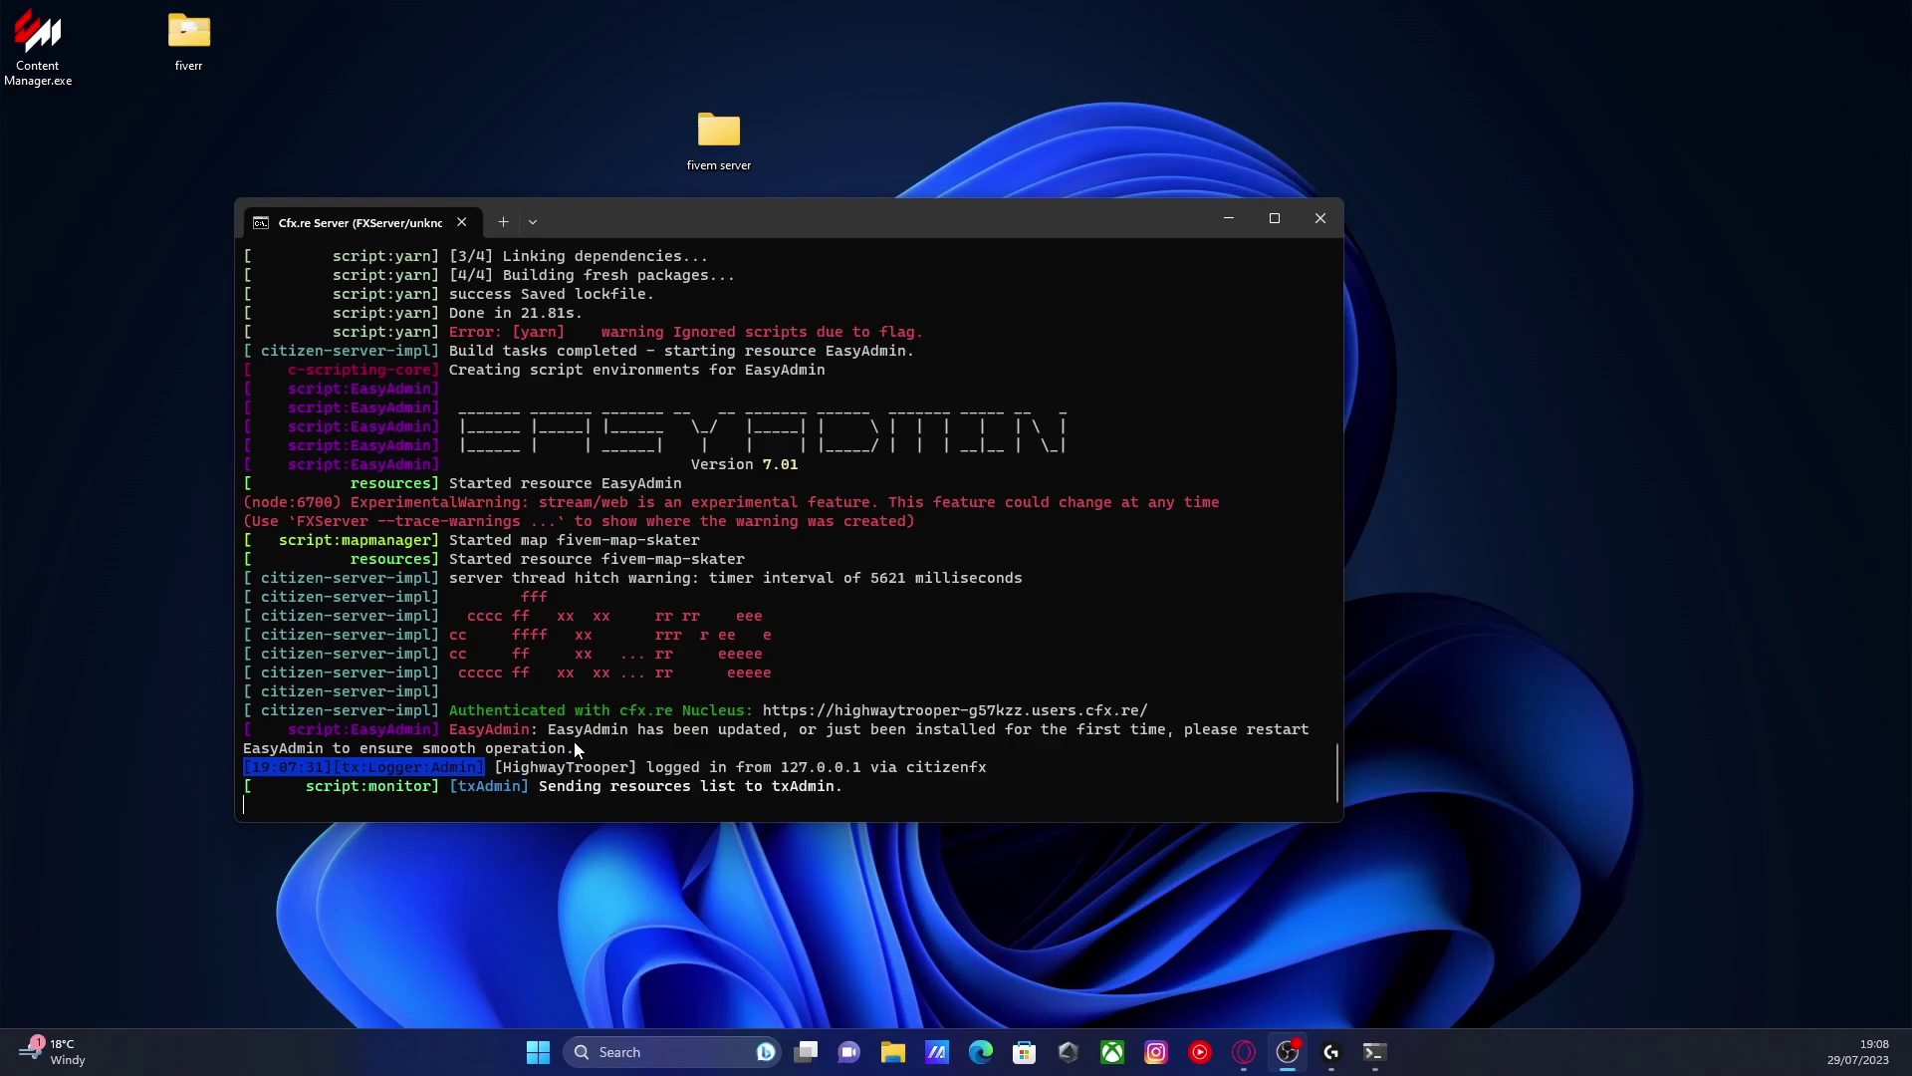
# Switch to txAdmin in the browser, restart the EasyAdmin resource under [Menus] and open the dashboard.
pyautogui.click(1244, 1051)
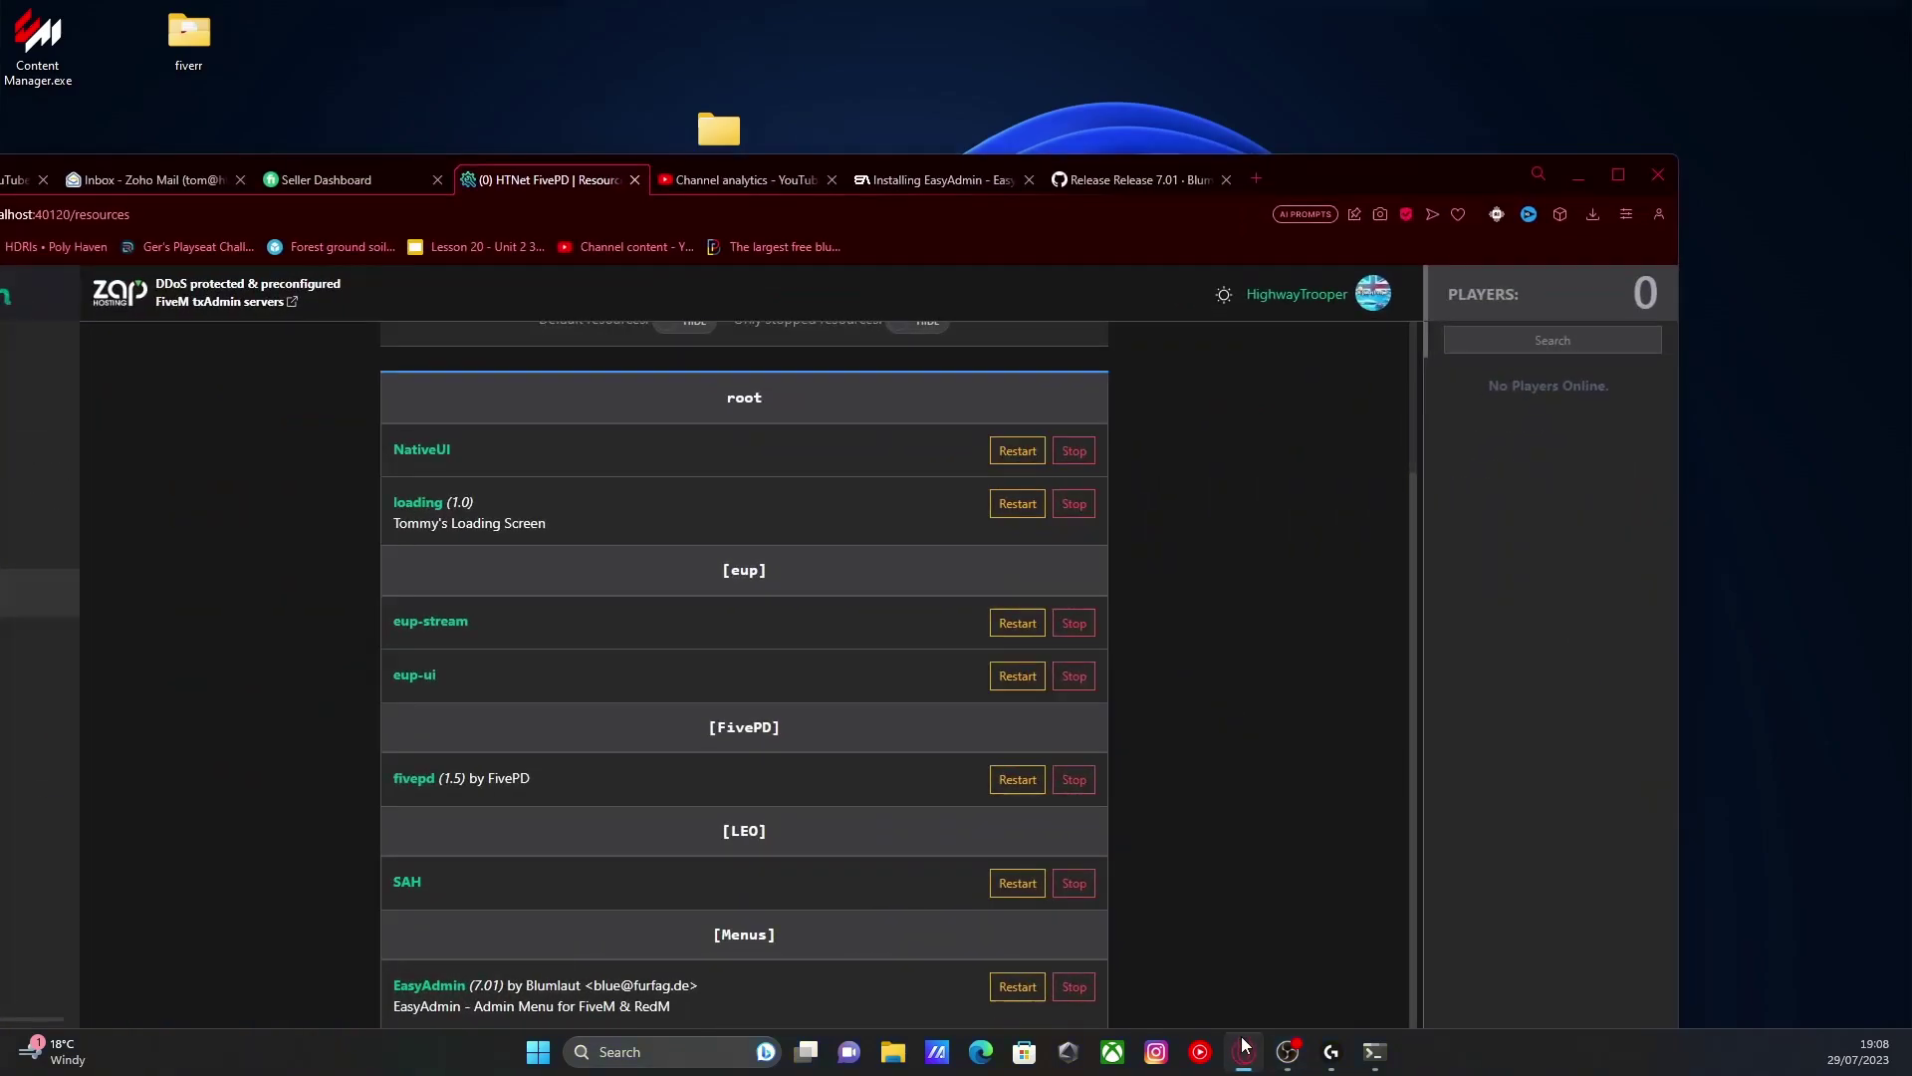
pyautogui.click(1615, 175)
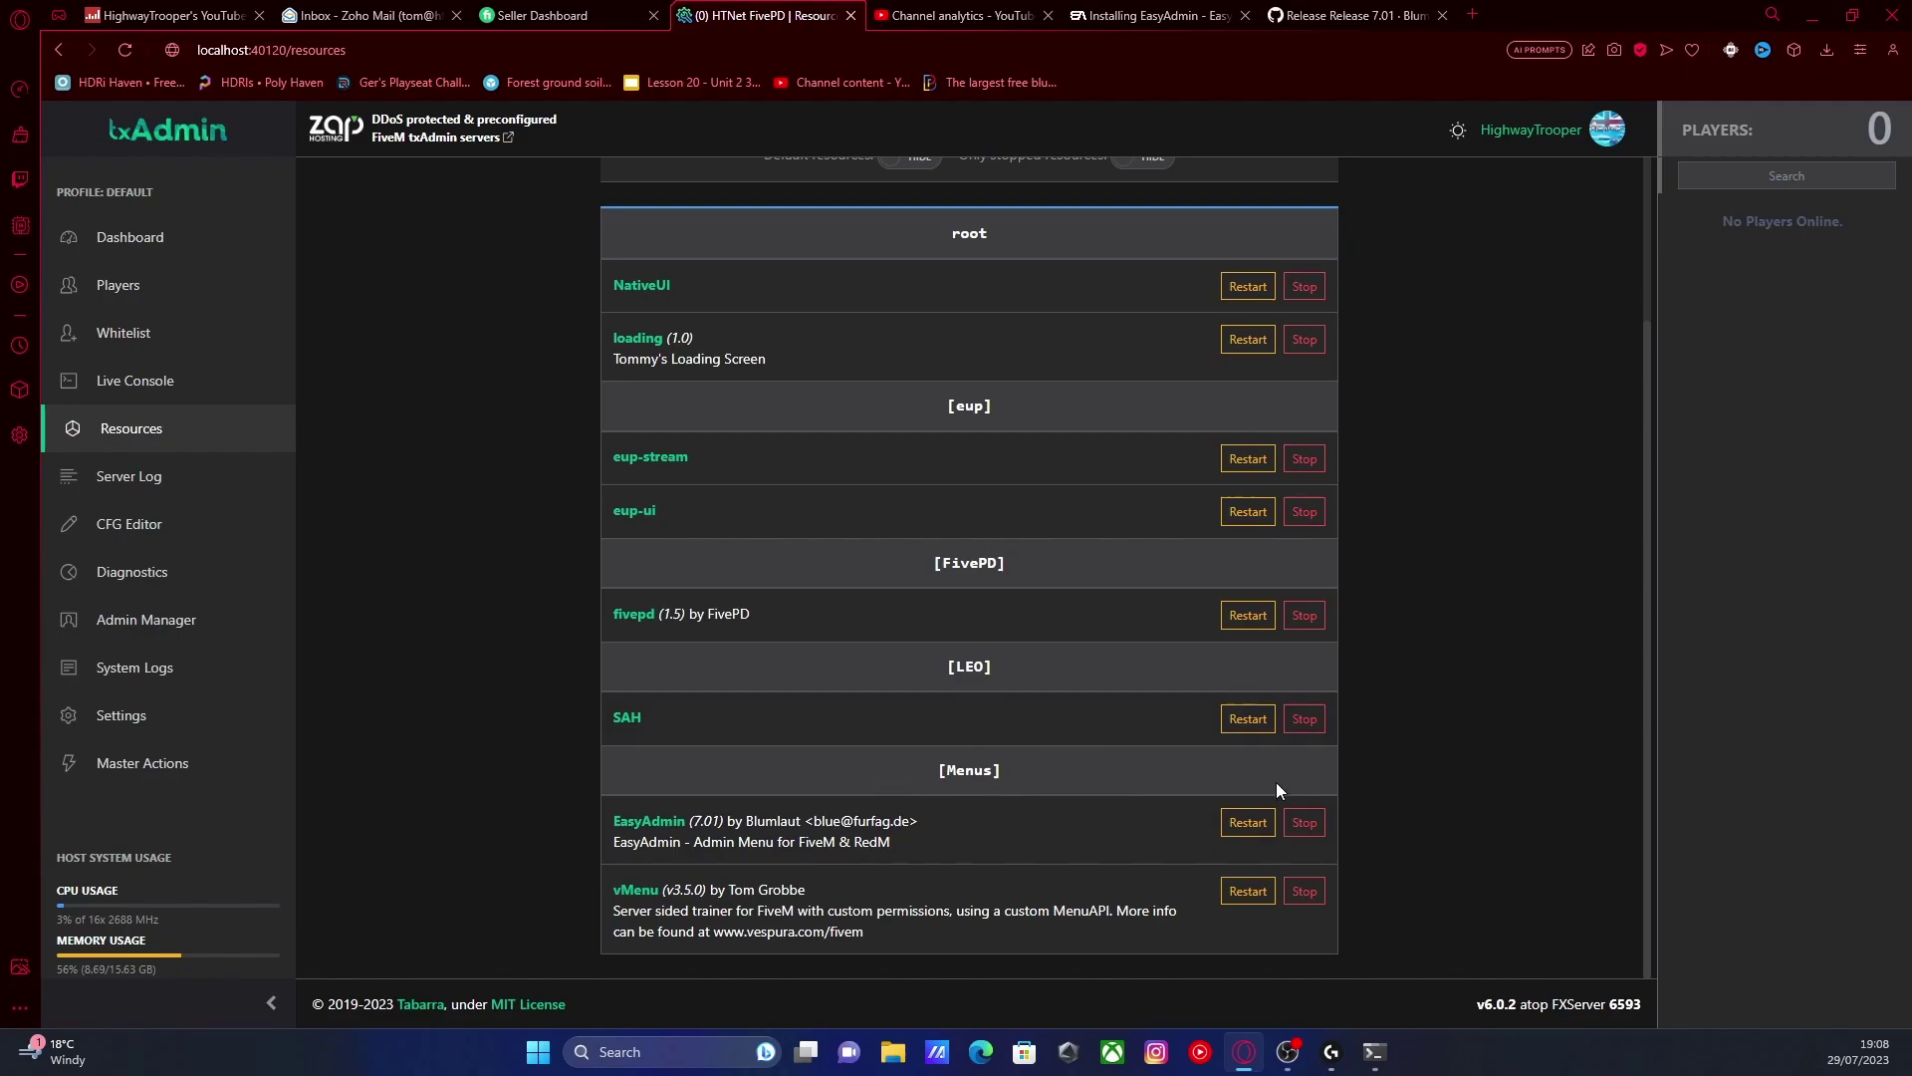
pyautogui.click(1248, 822)
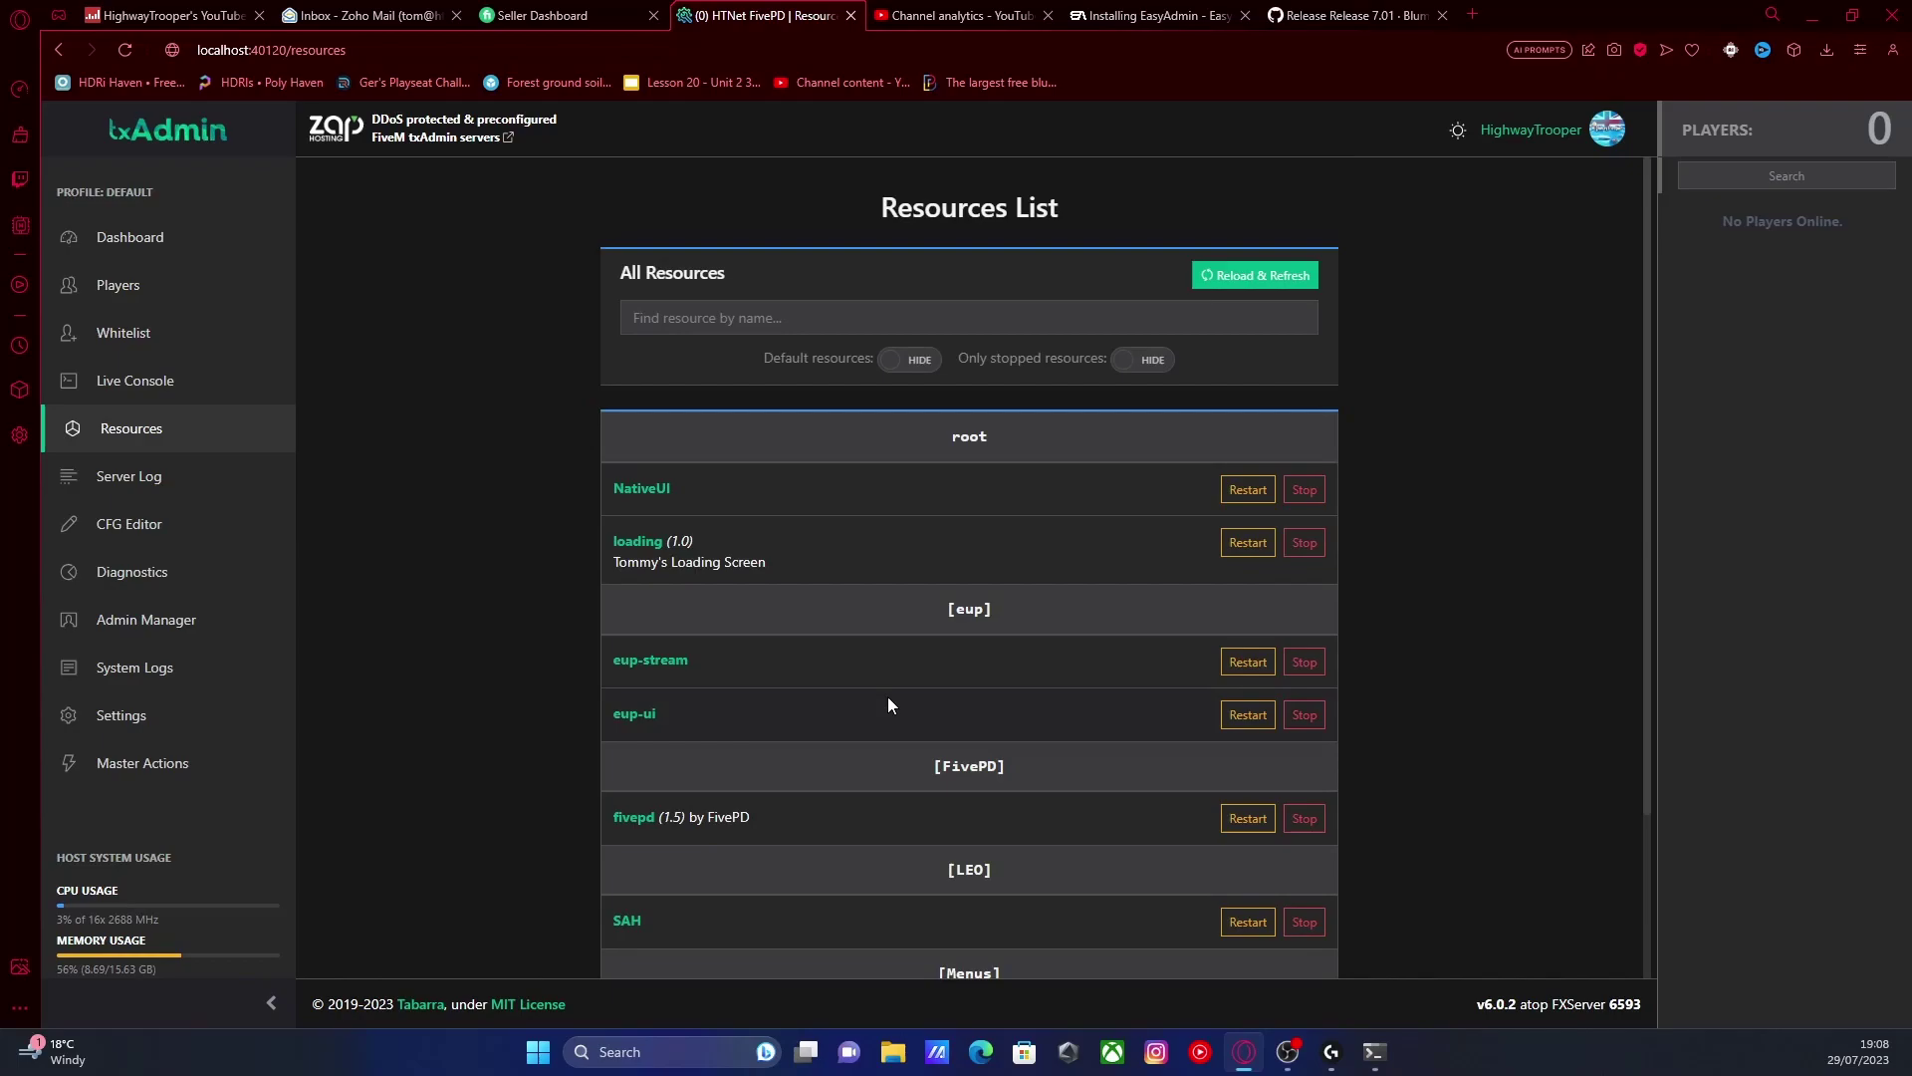
pyautogui.scroll(-2, 905, 691)
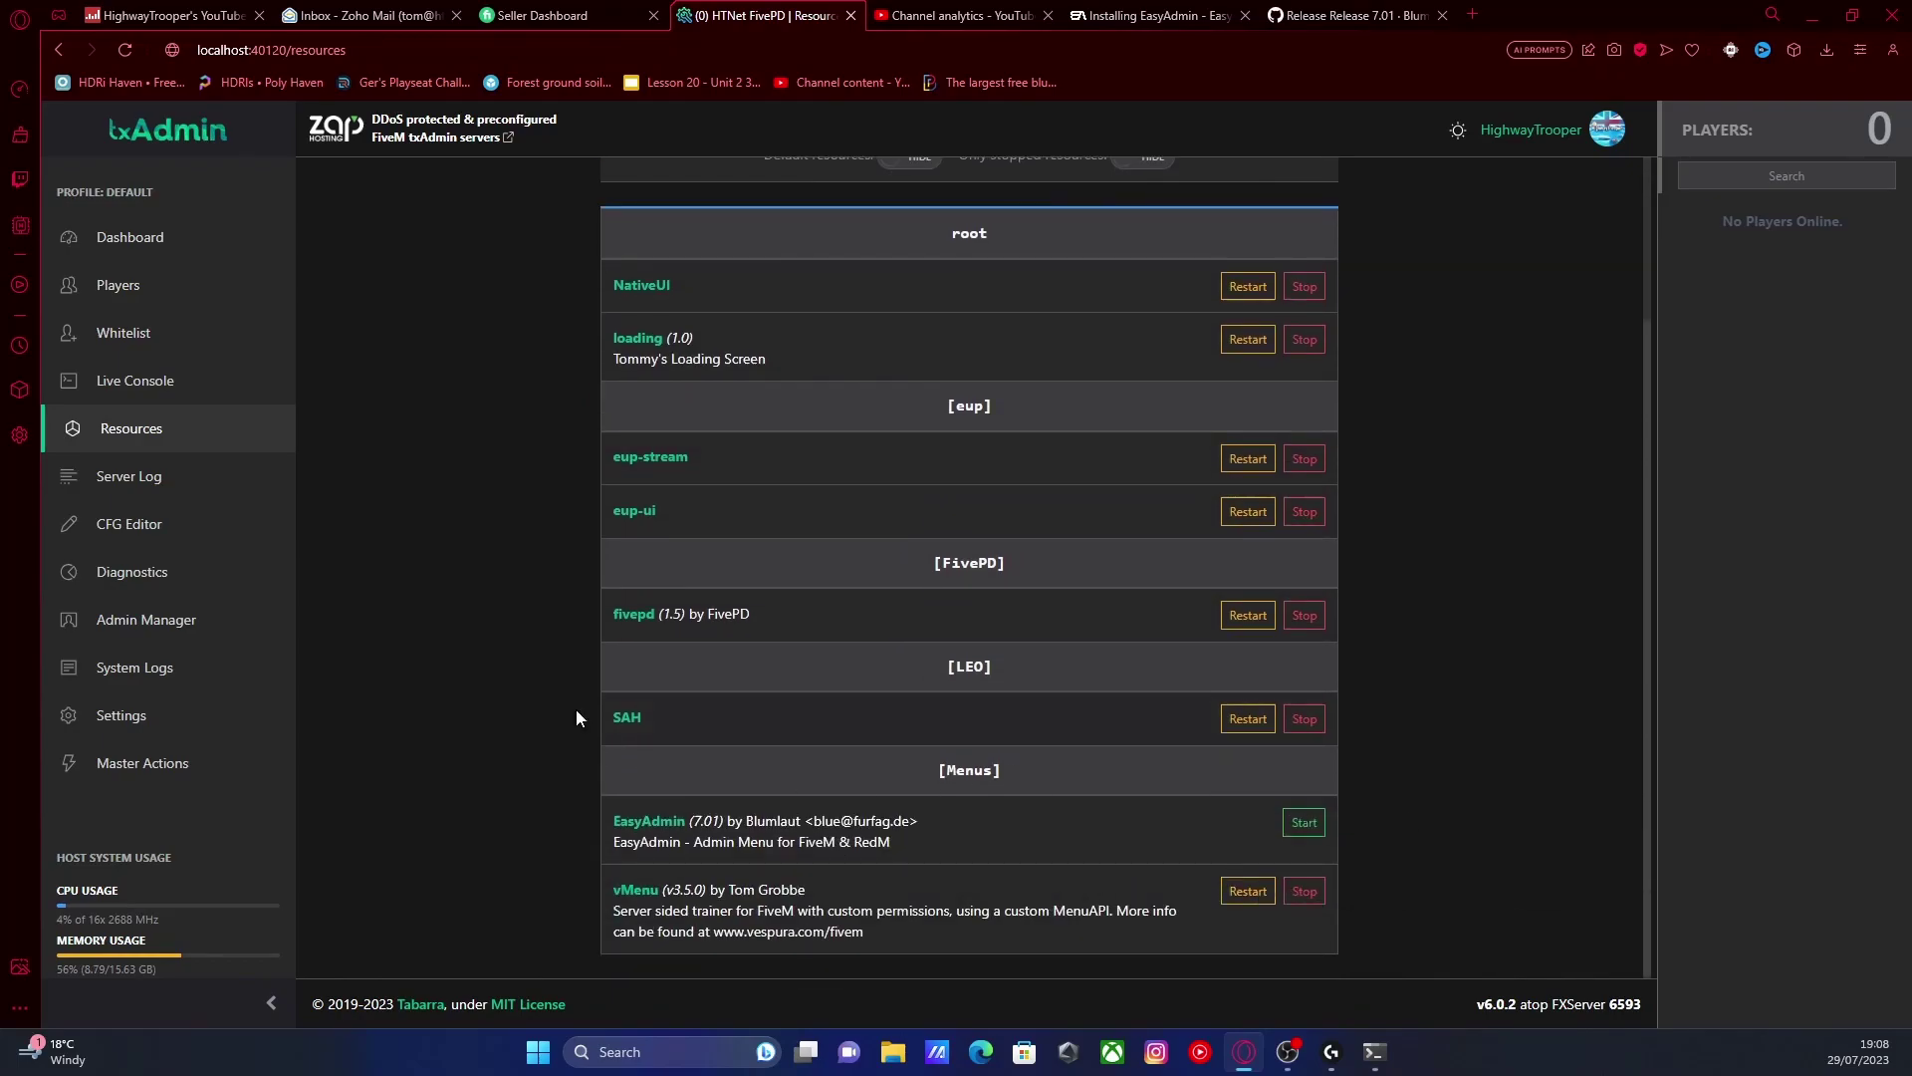
pyautogui.click(130, 237)
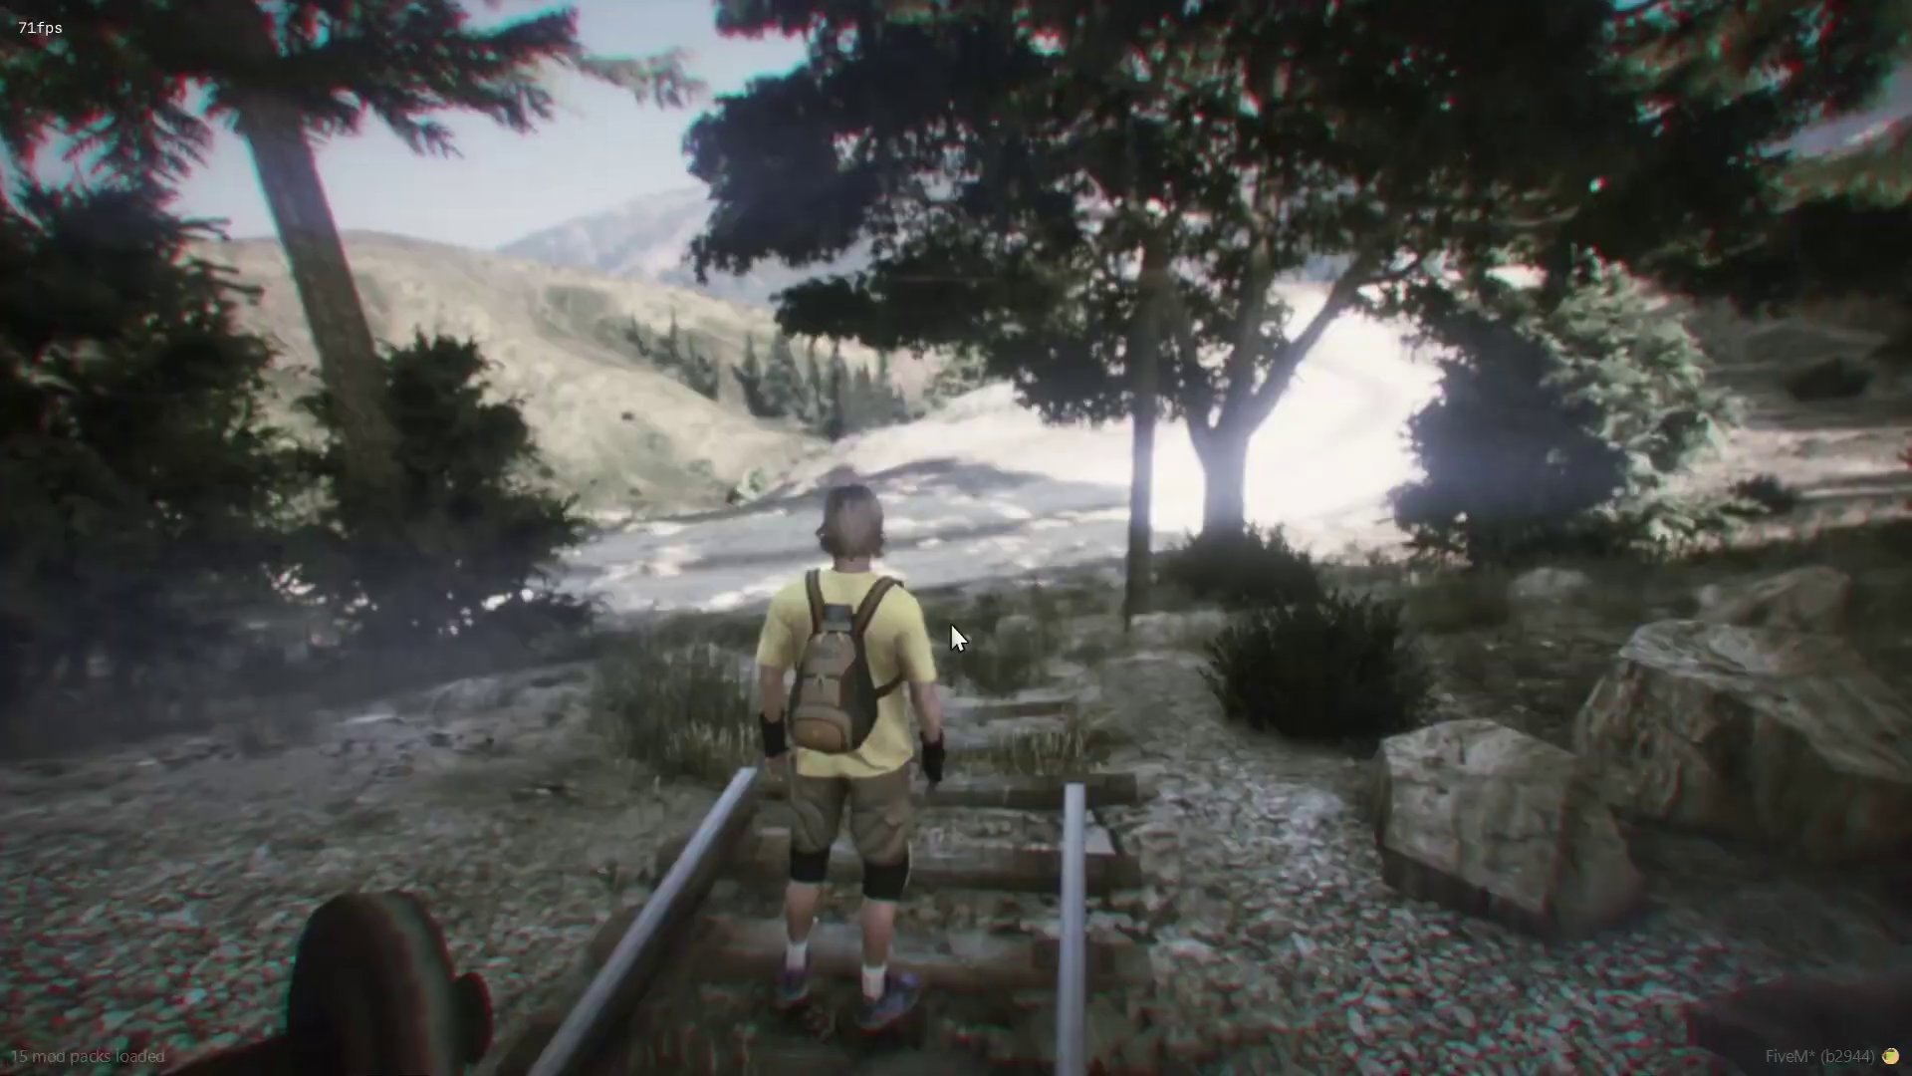
# In the FiveM game, check the primary key bound to Open EasyAdmin among the FiveM key bindings, and return to the game.
pyautogui.press('Escape')
pyautogui.click(1259, 204)
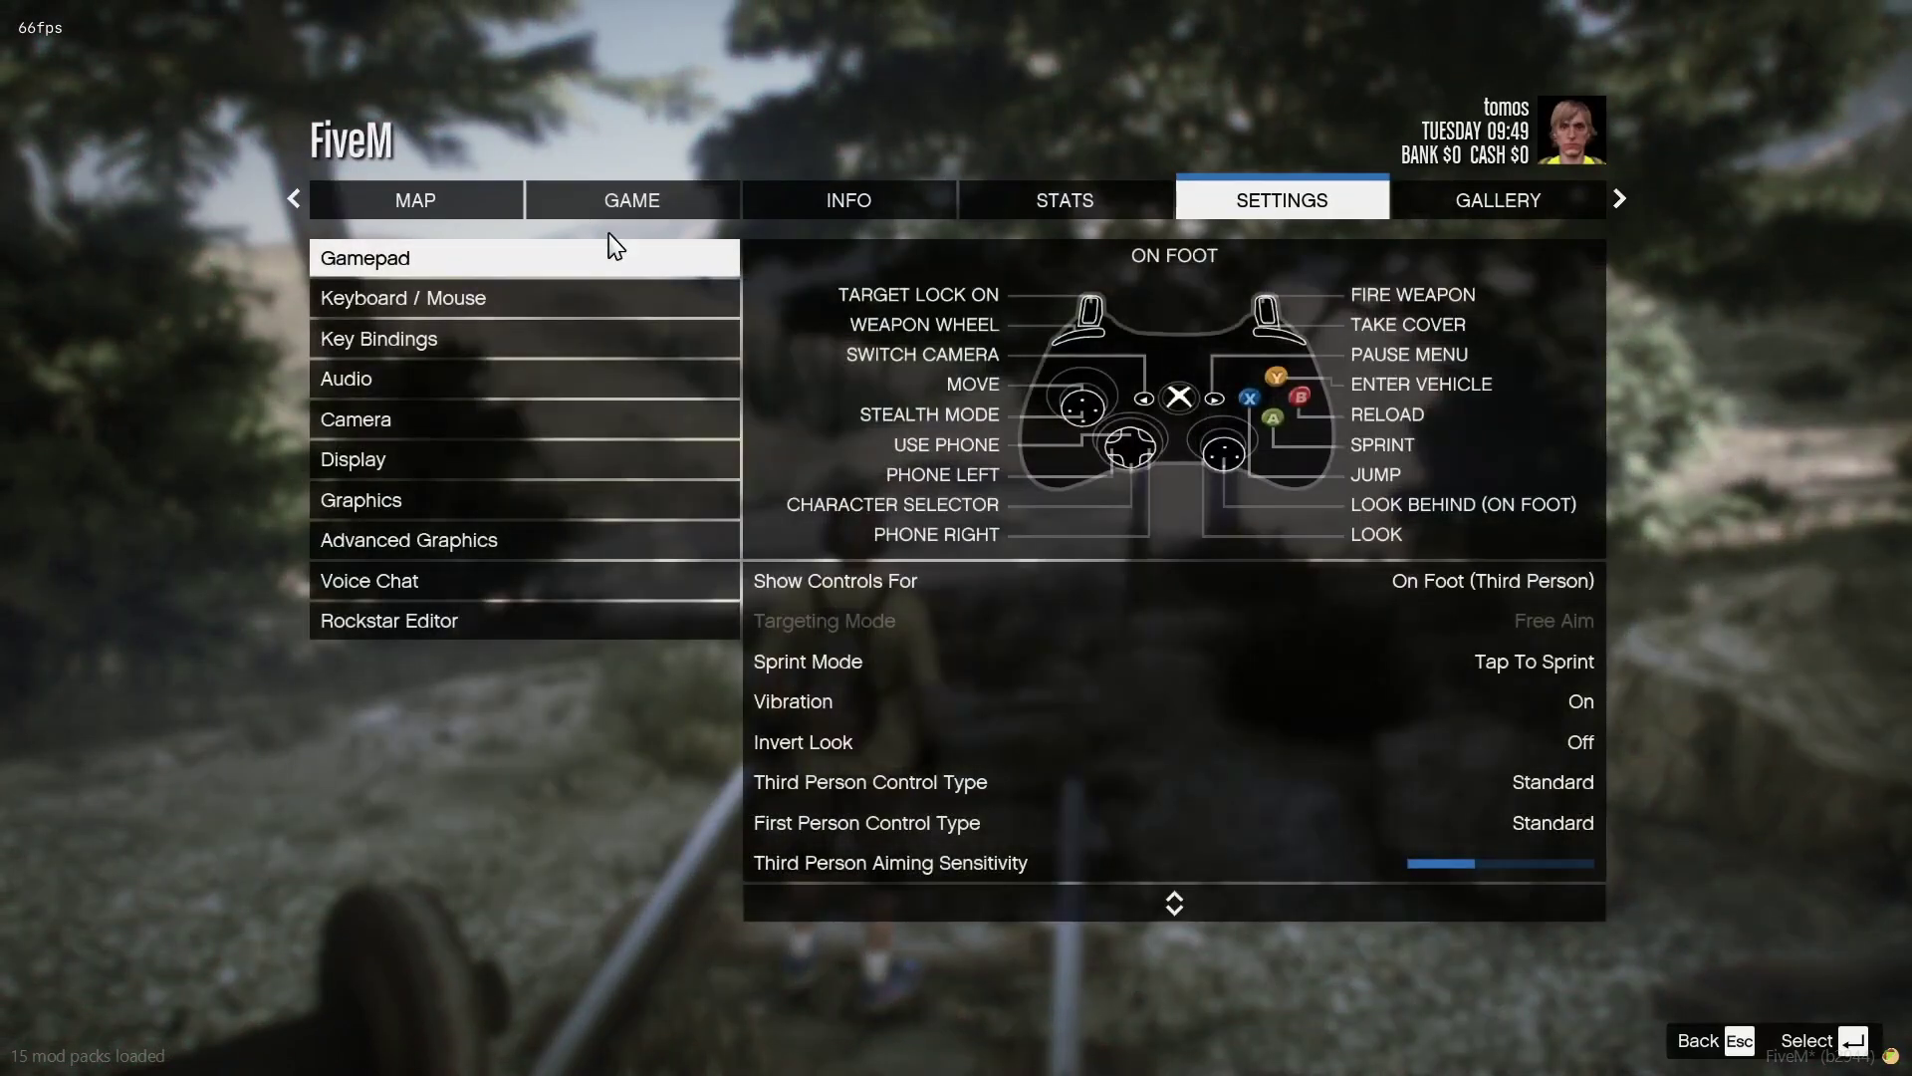
pyautogui.click(385, 347)
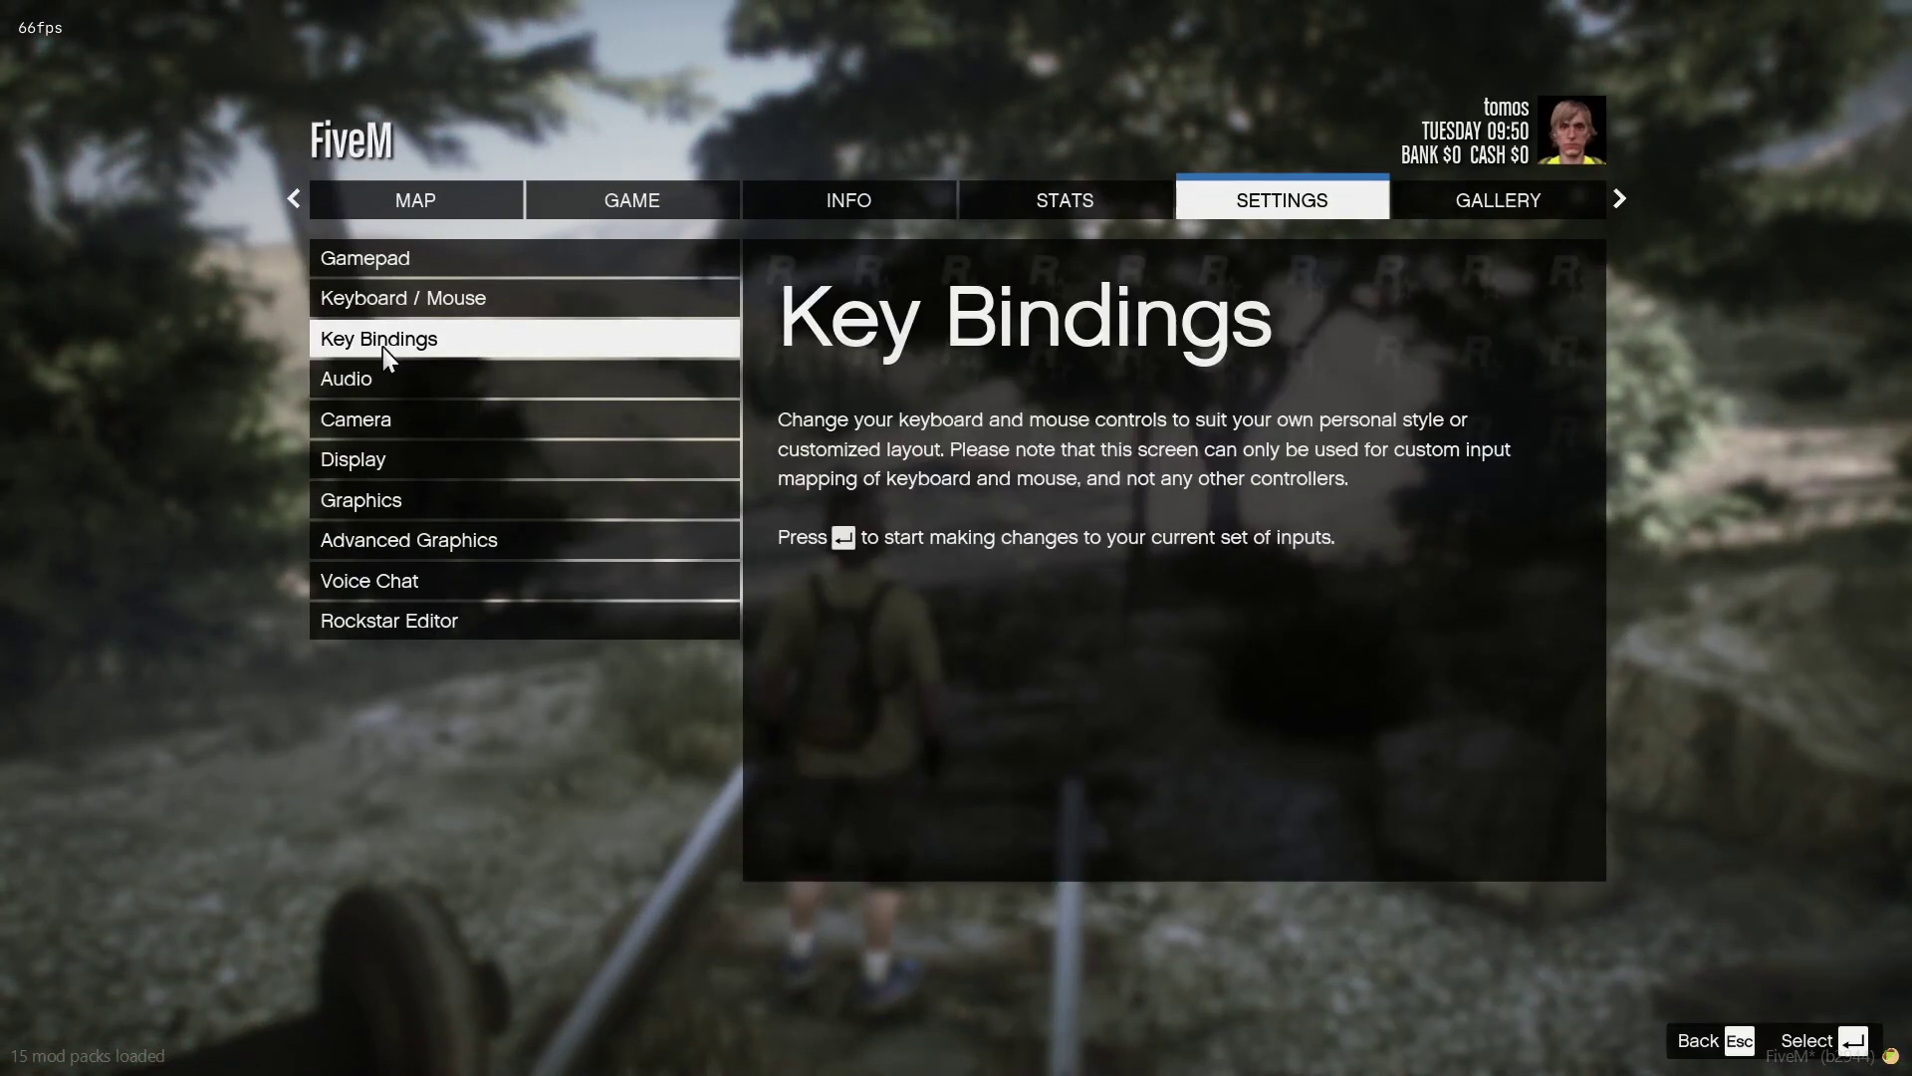
pyautogui.click(386, 357)
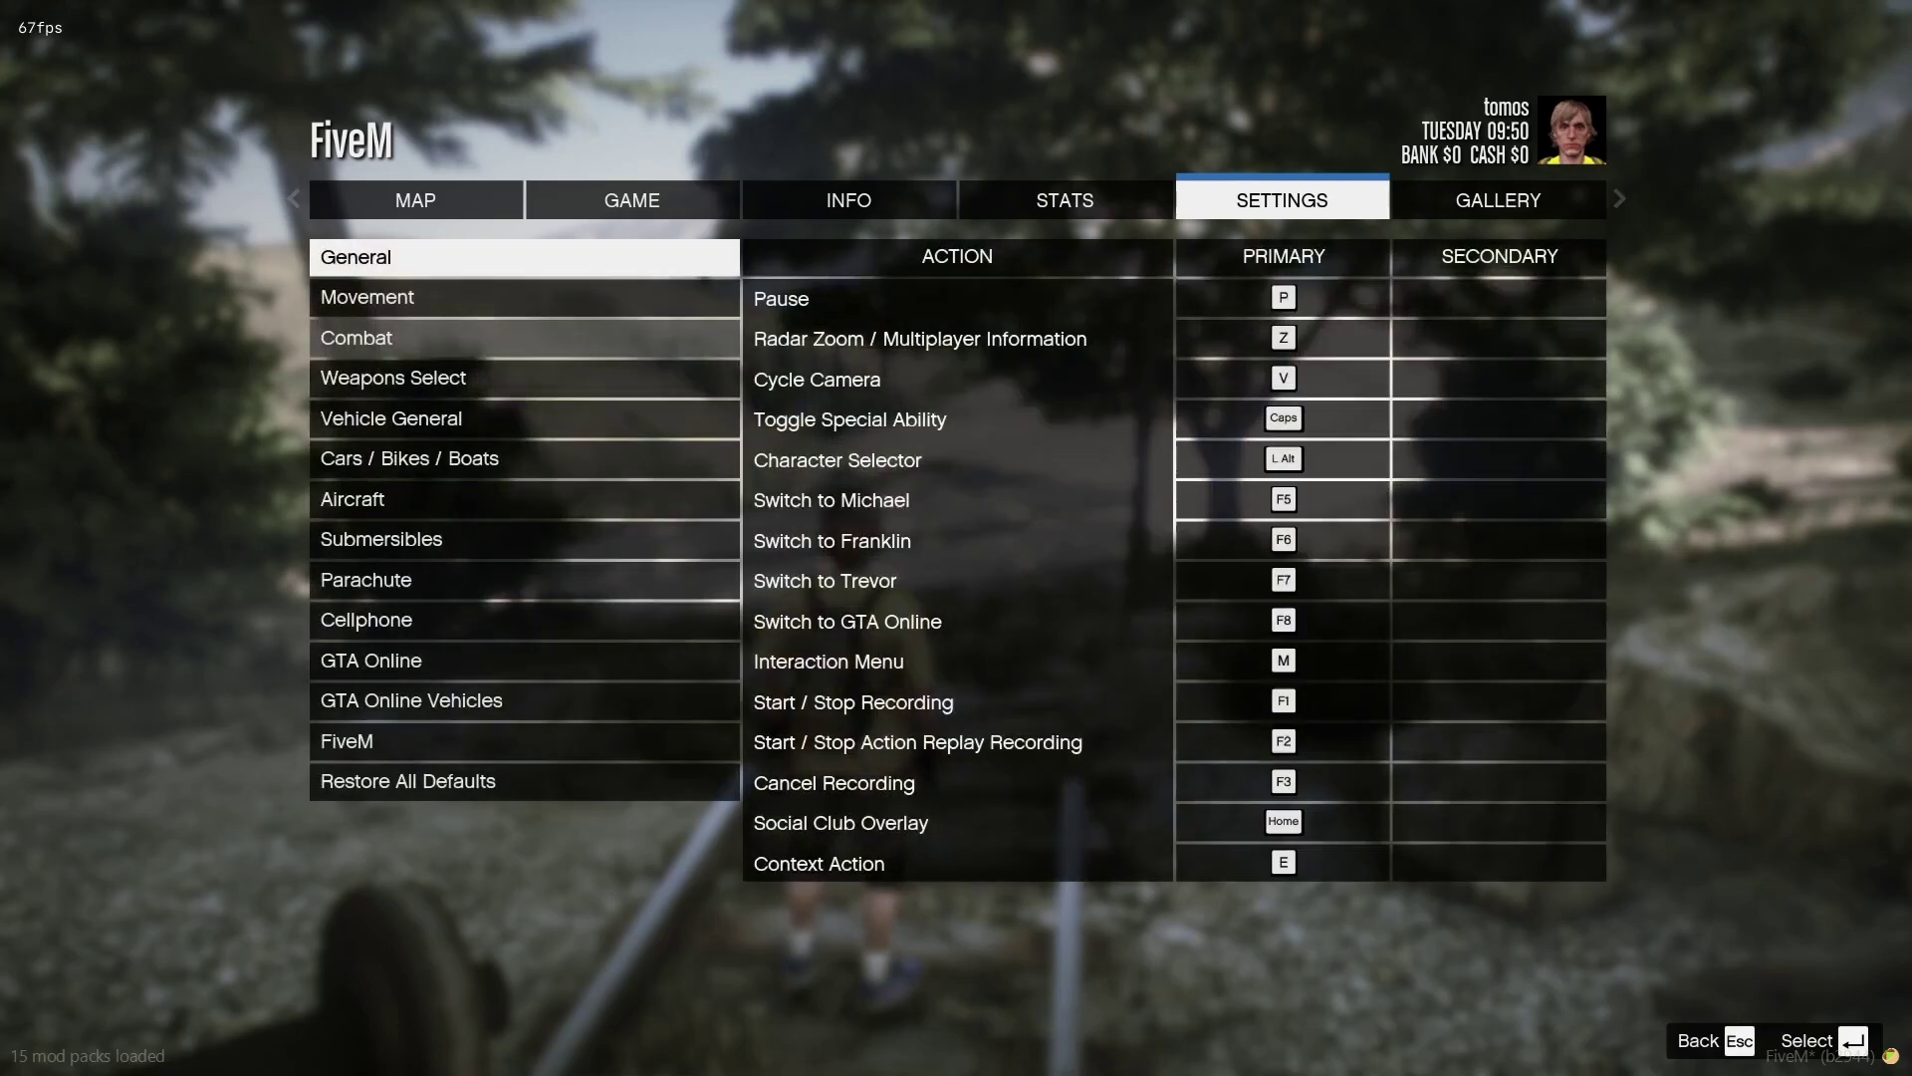
pyautogui.click(422, 747)
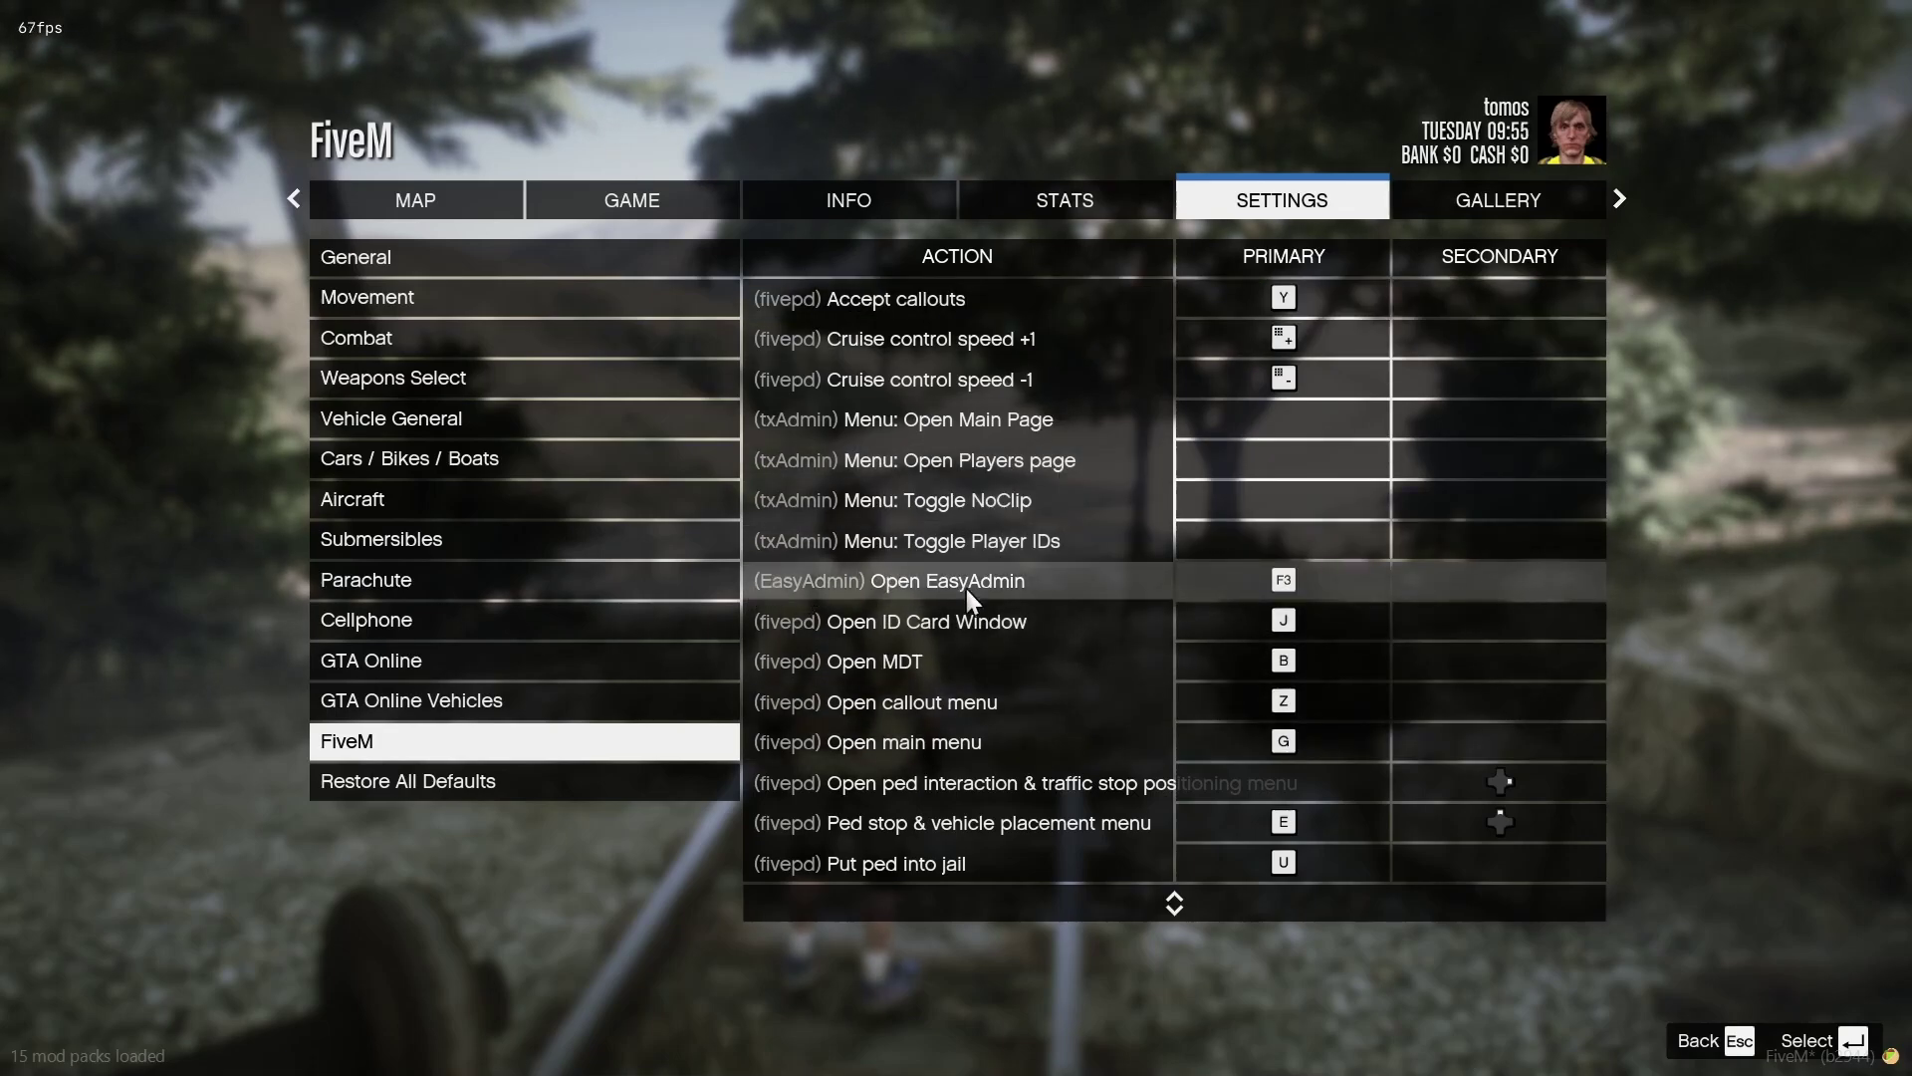
pyautogui.click(1212, 569)
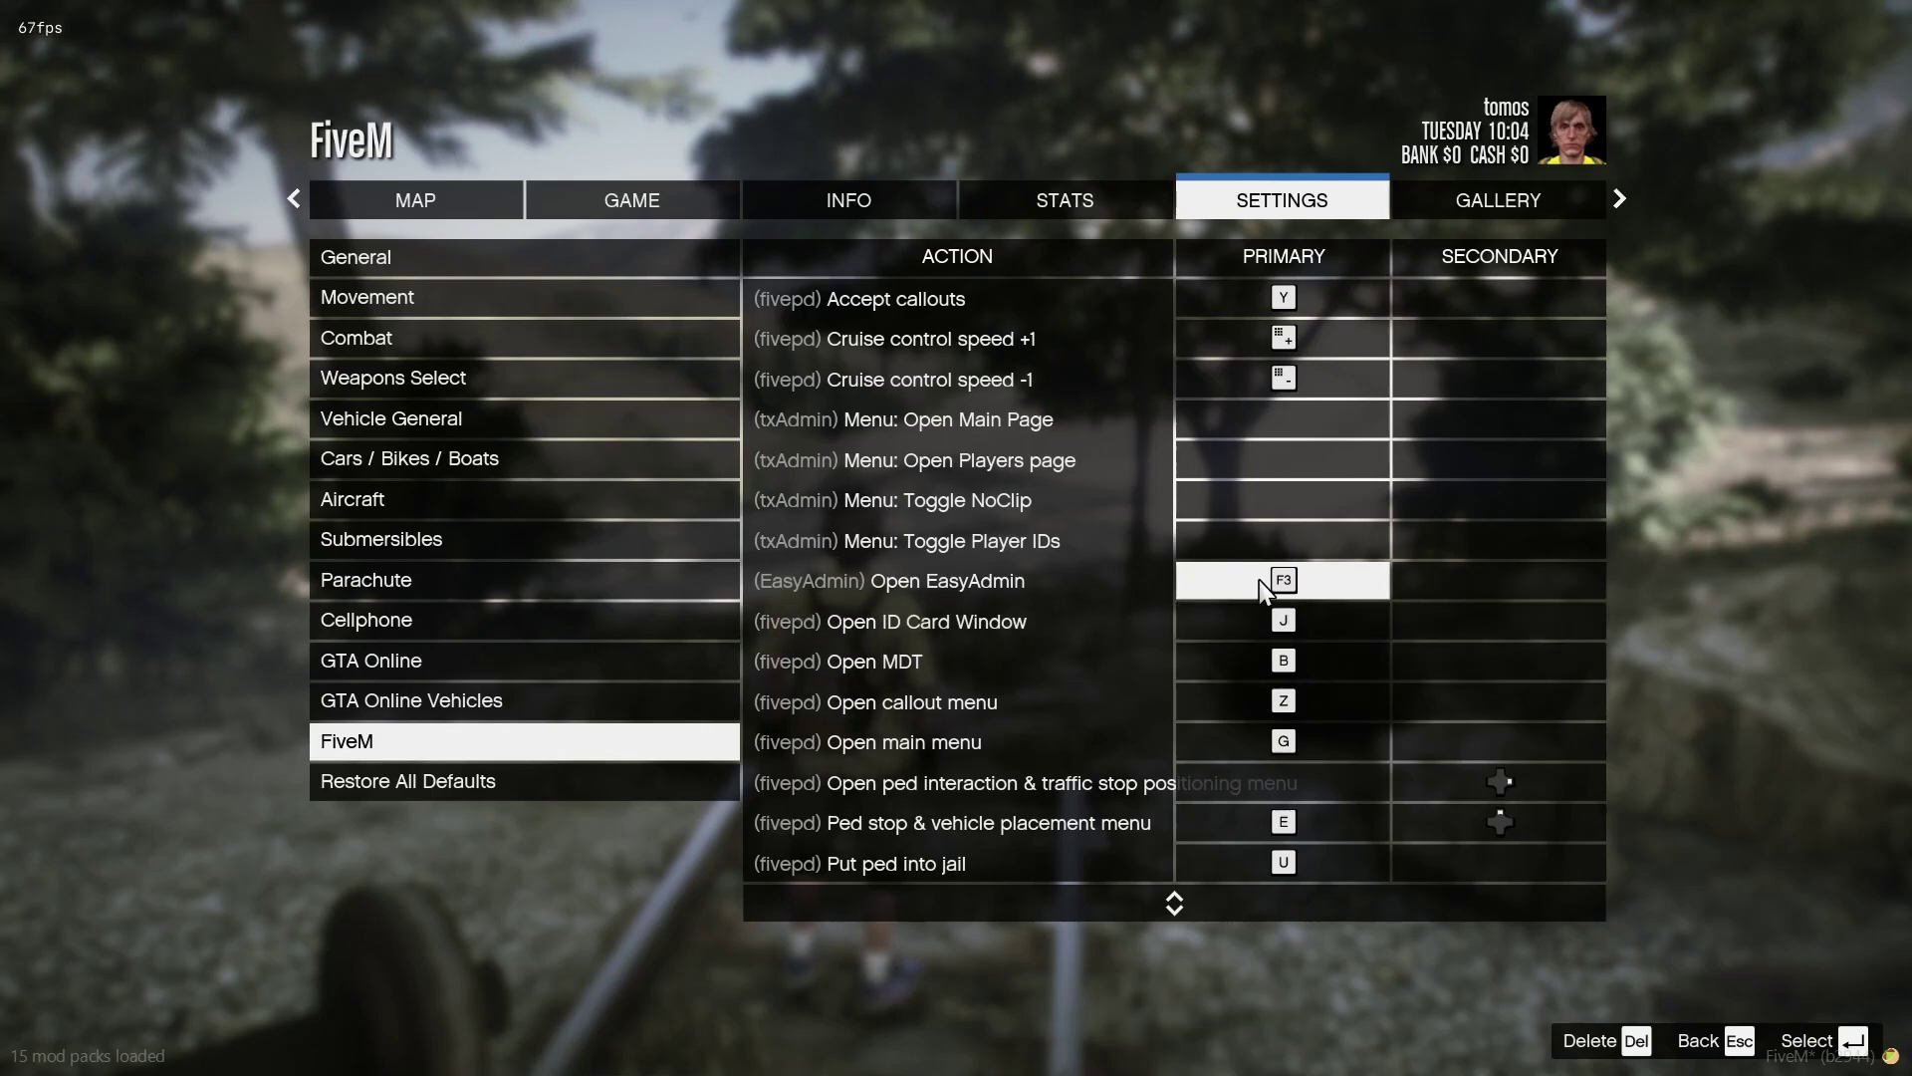
pyautogui.press('Escape')
pyautogui.press('Escape')
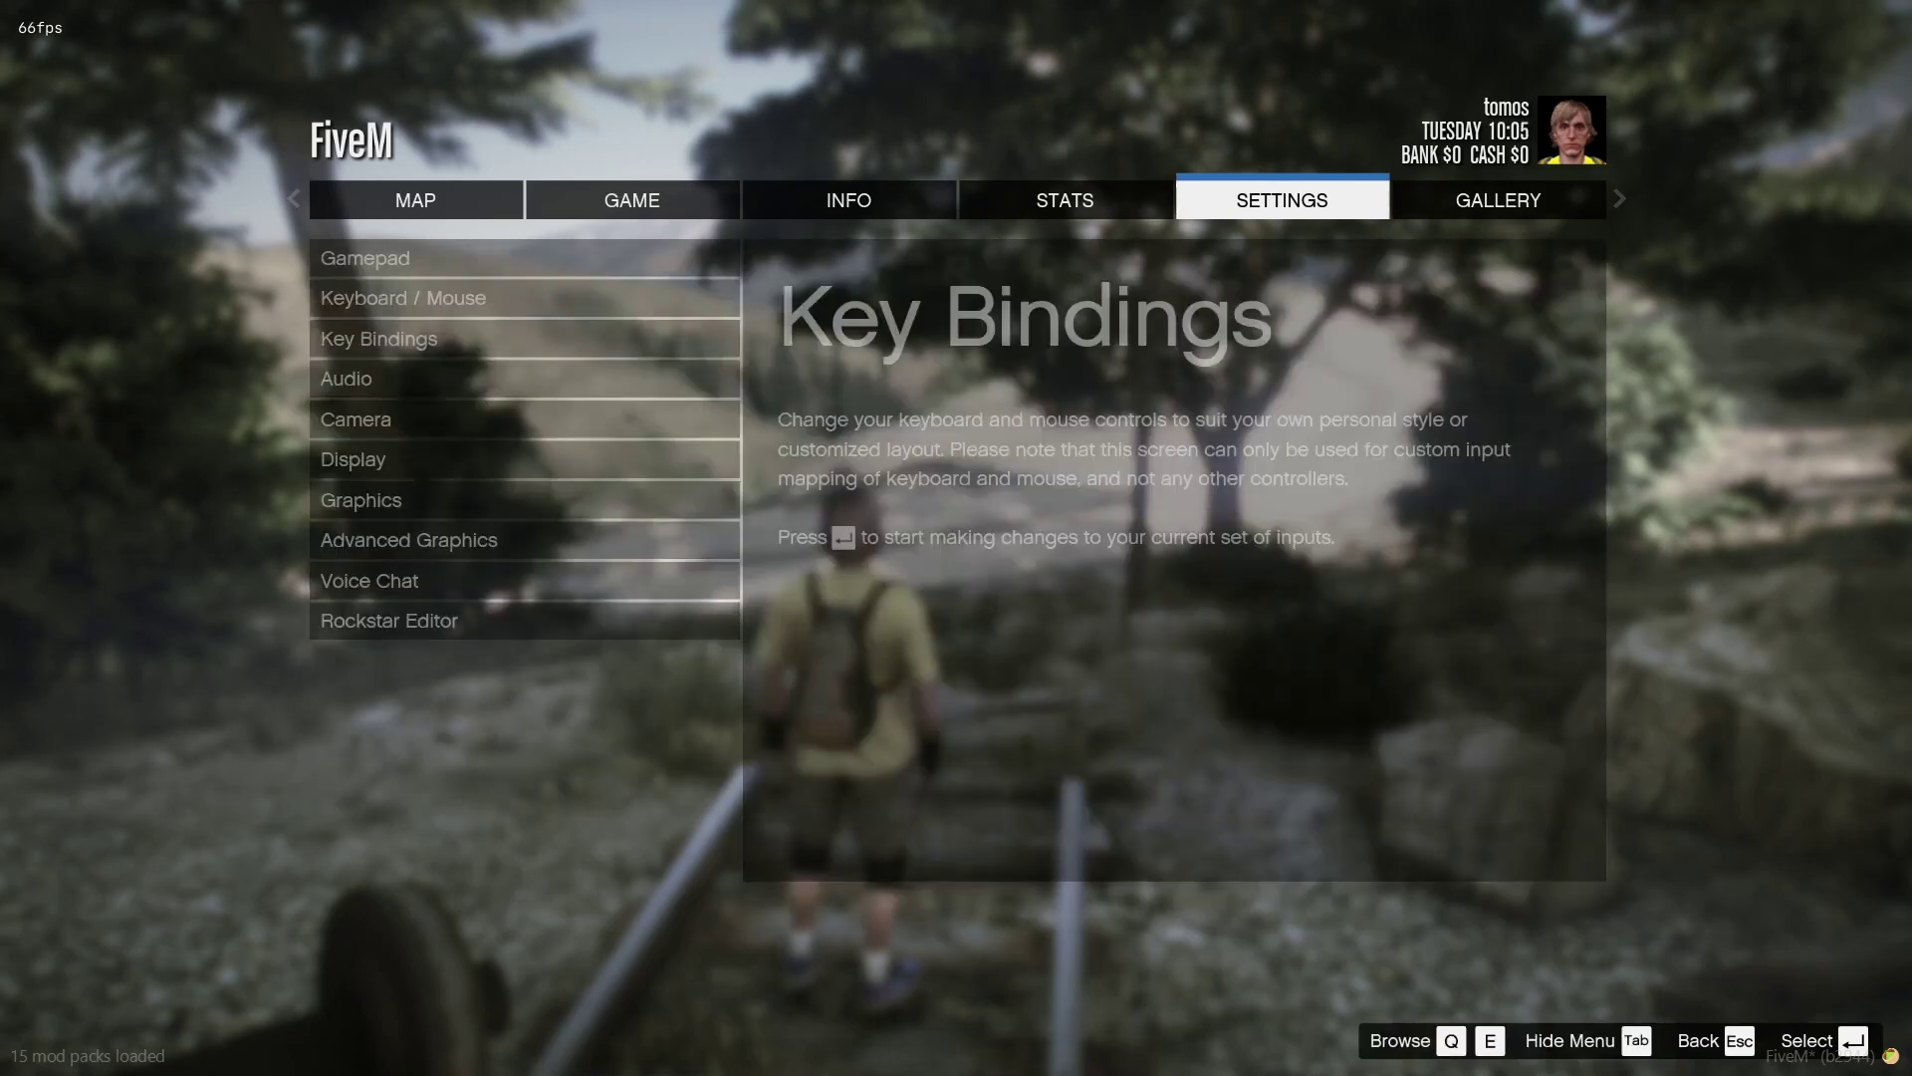
pyautogui.press('Escape')
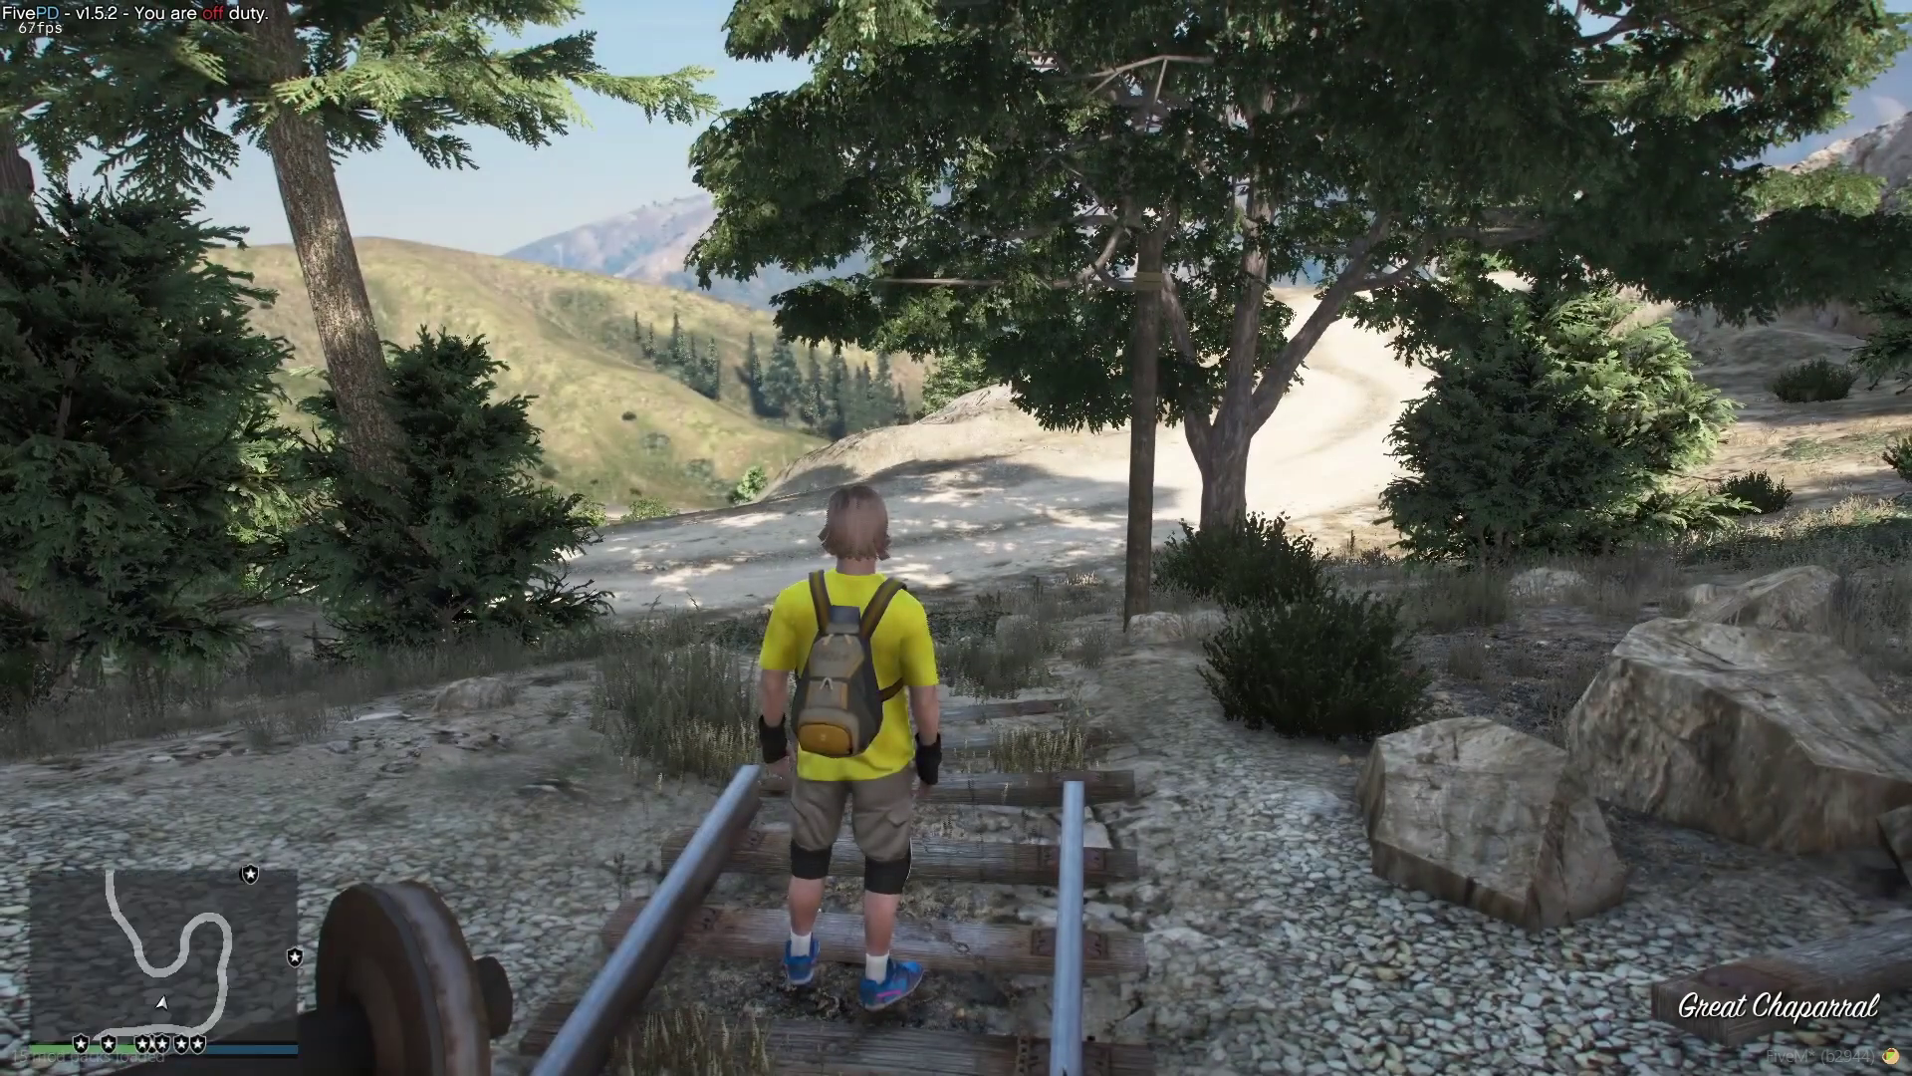
# Open the EasyAdmin menu in the game and browse its Player Management section.
pyautogui.press('F2')
pyautogui.press('w')
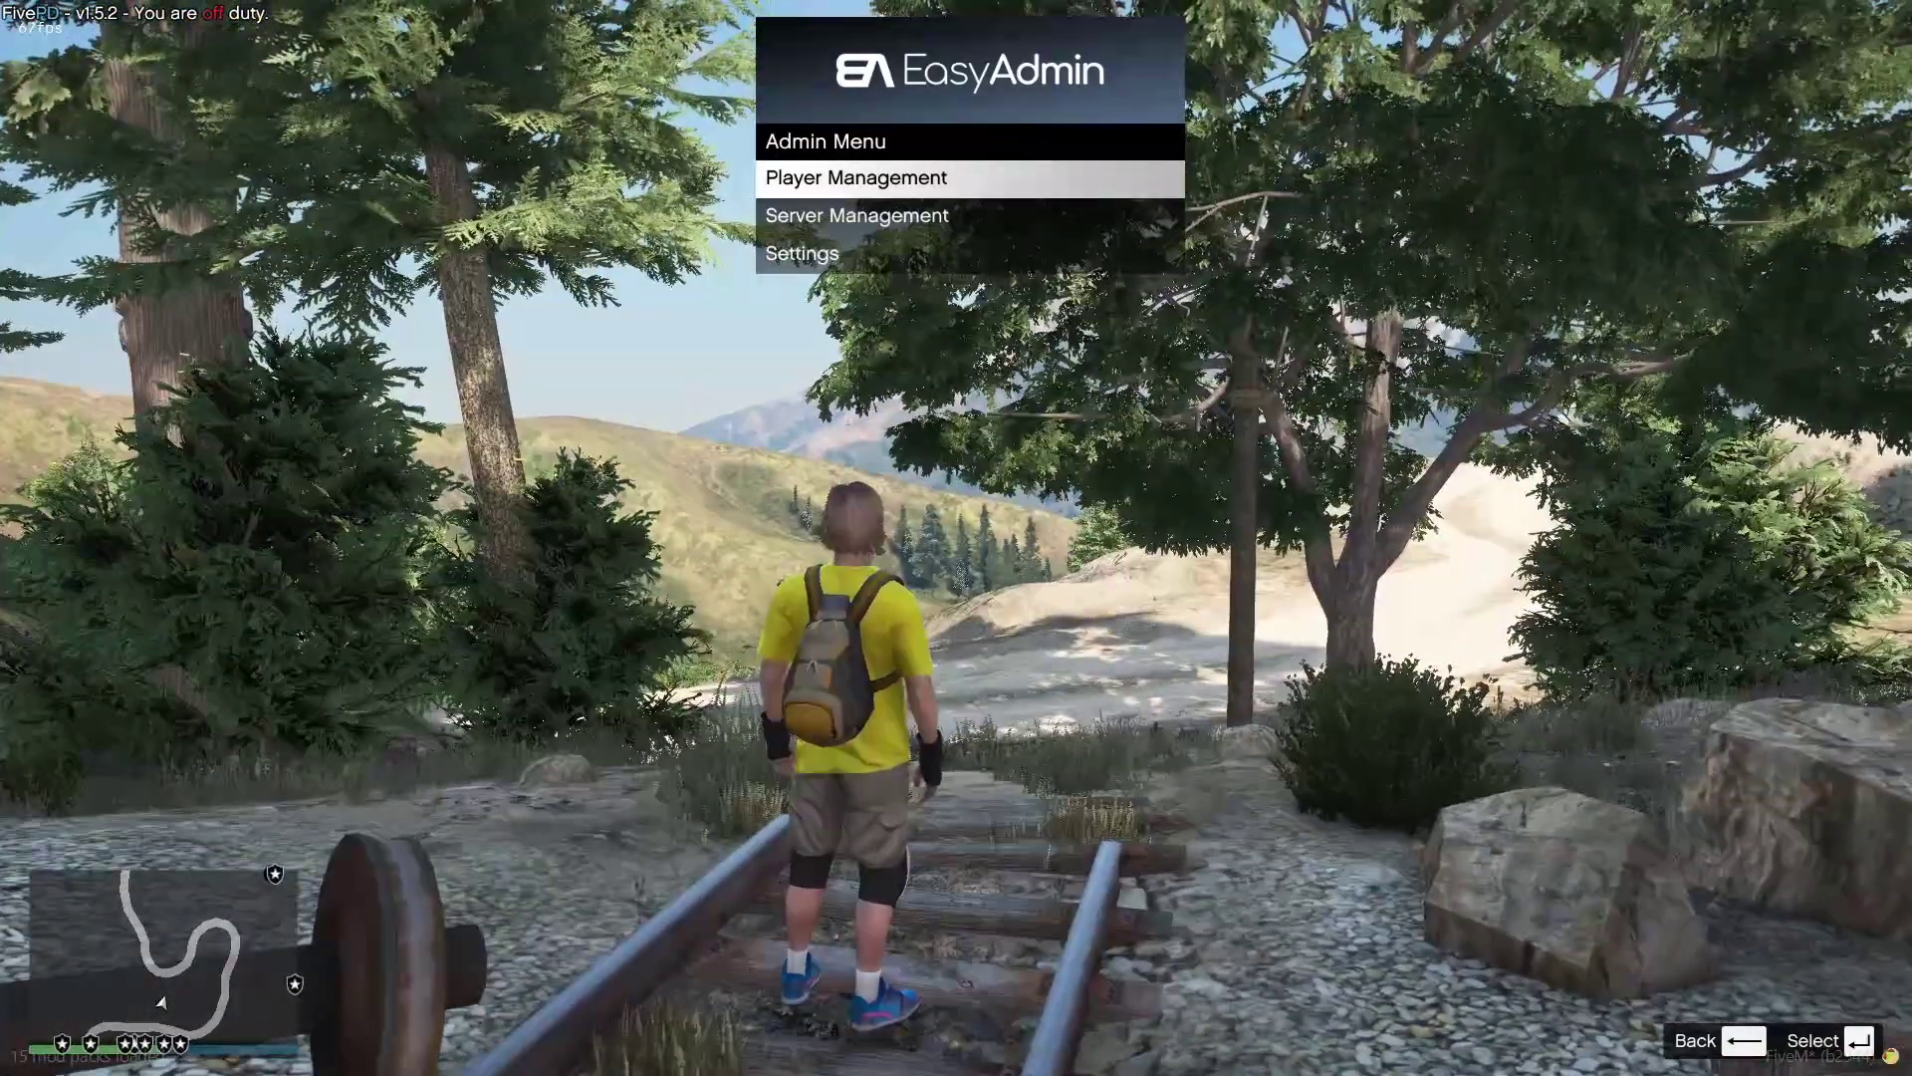
pyautogui.press('Return')
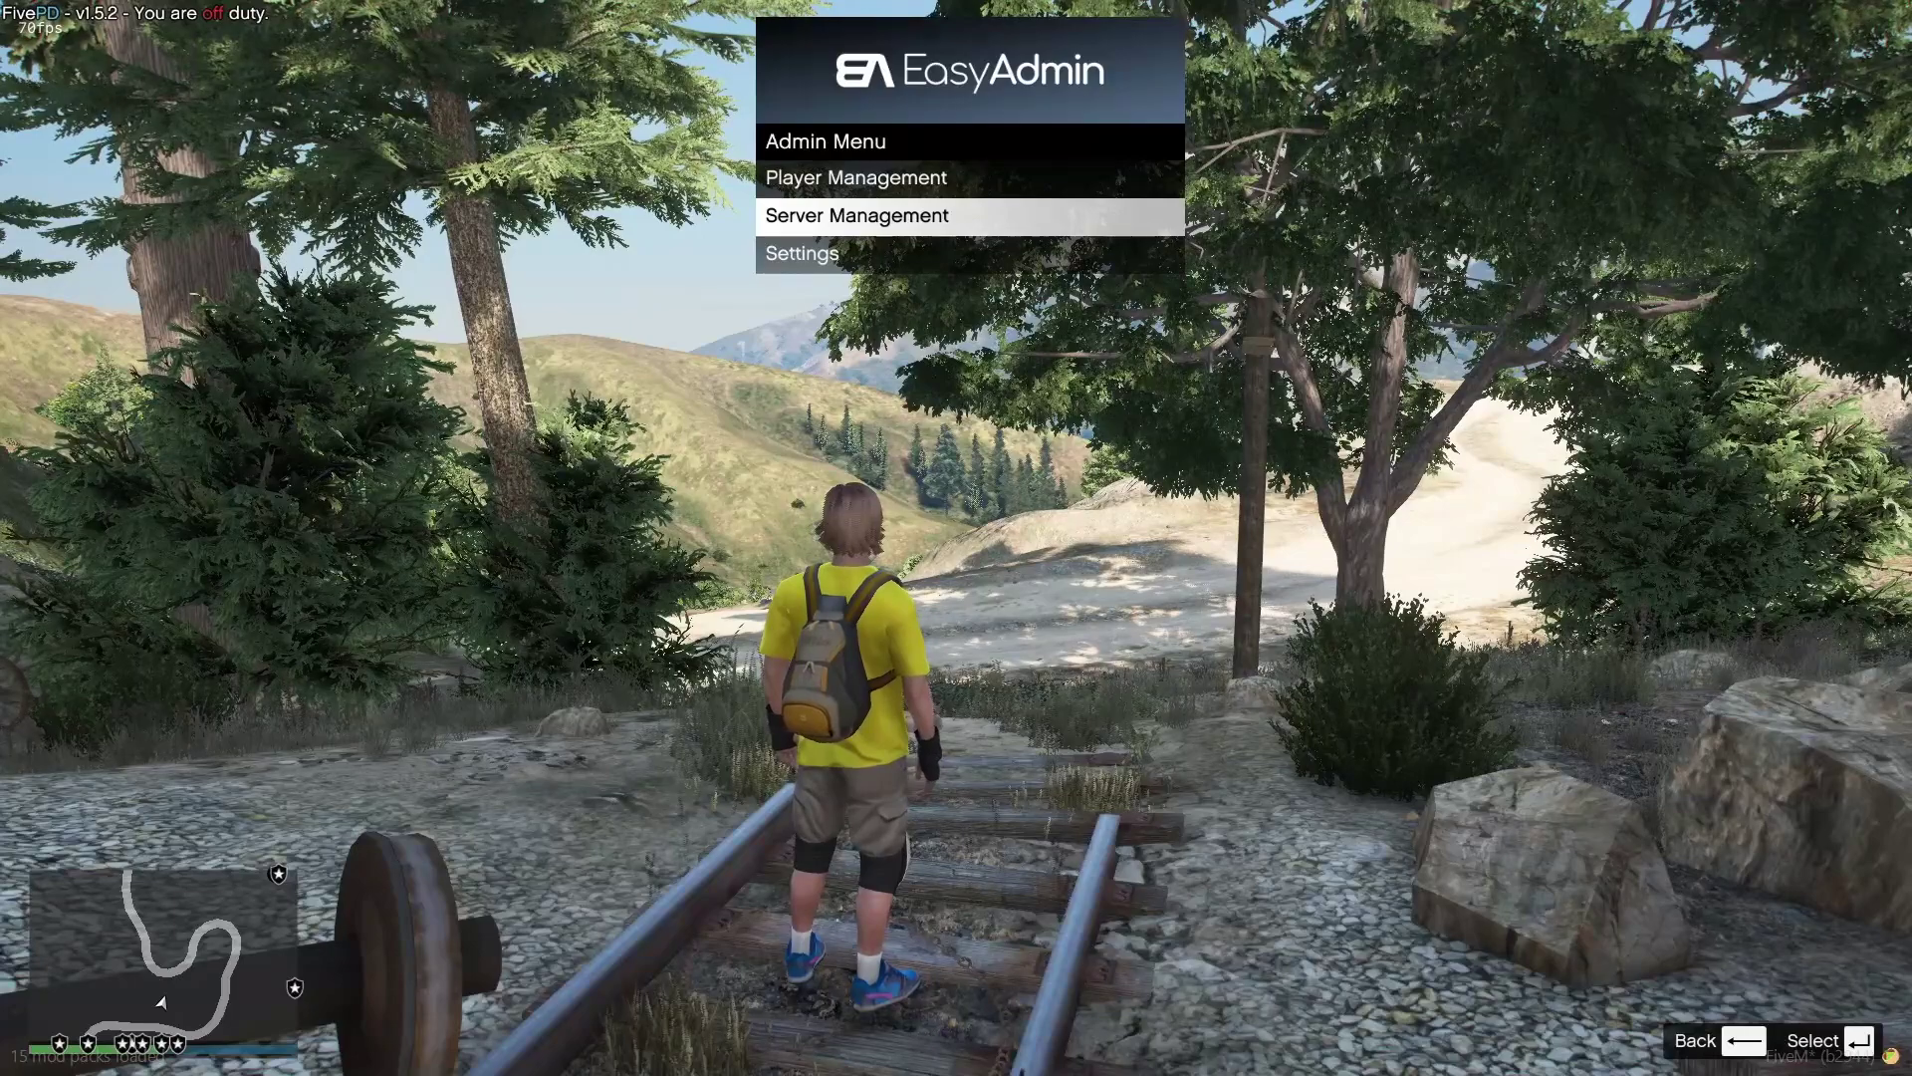
# Close the EasyAdmin menu, walk the character from the railway track to the edge of the dirt road and turn him around.
pyautogui.press('BackSpace')
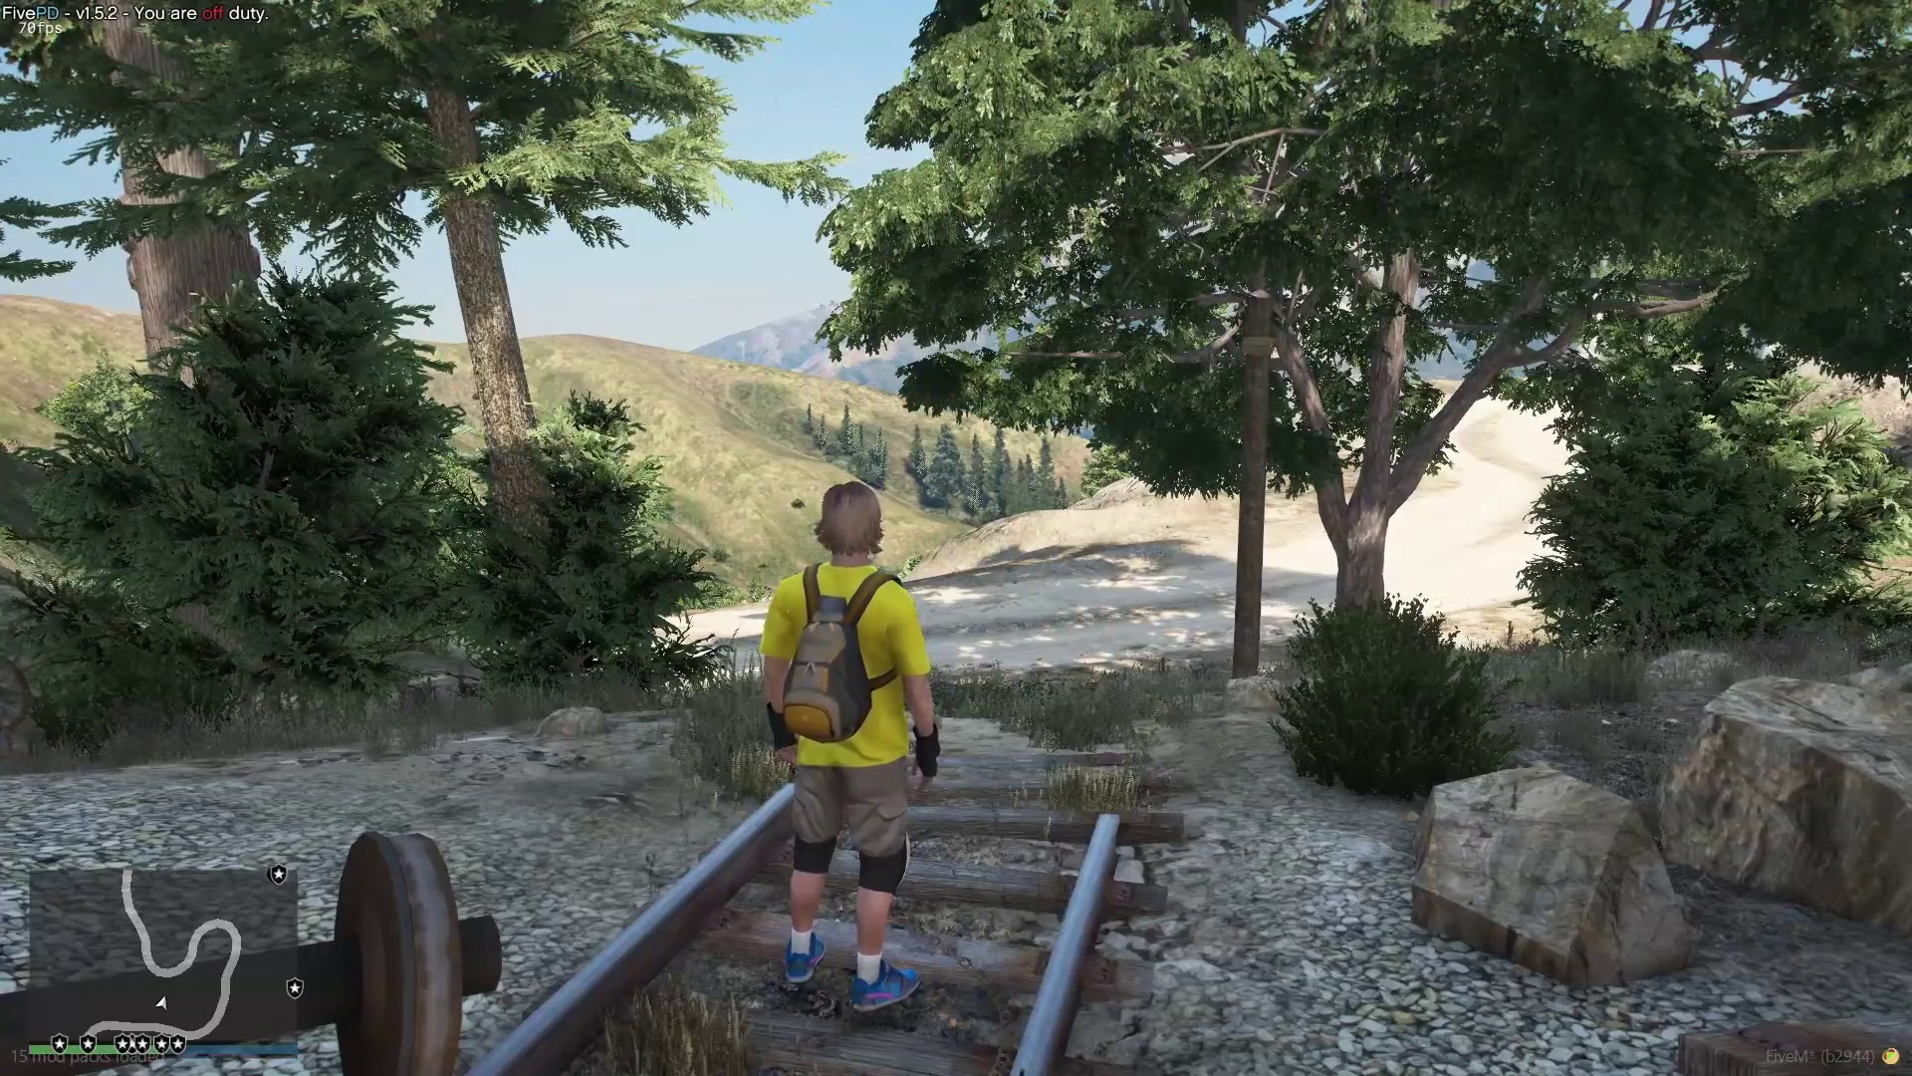
pyautogui.press('w')
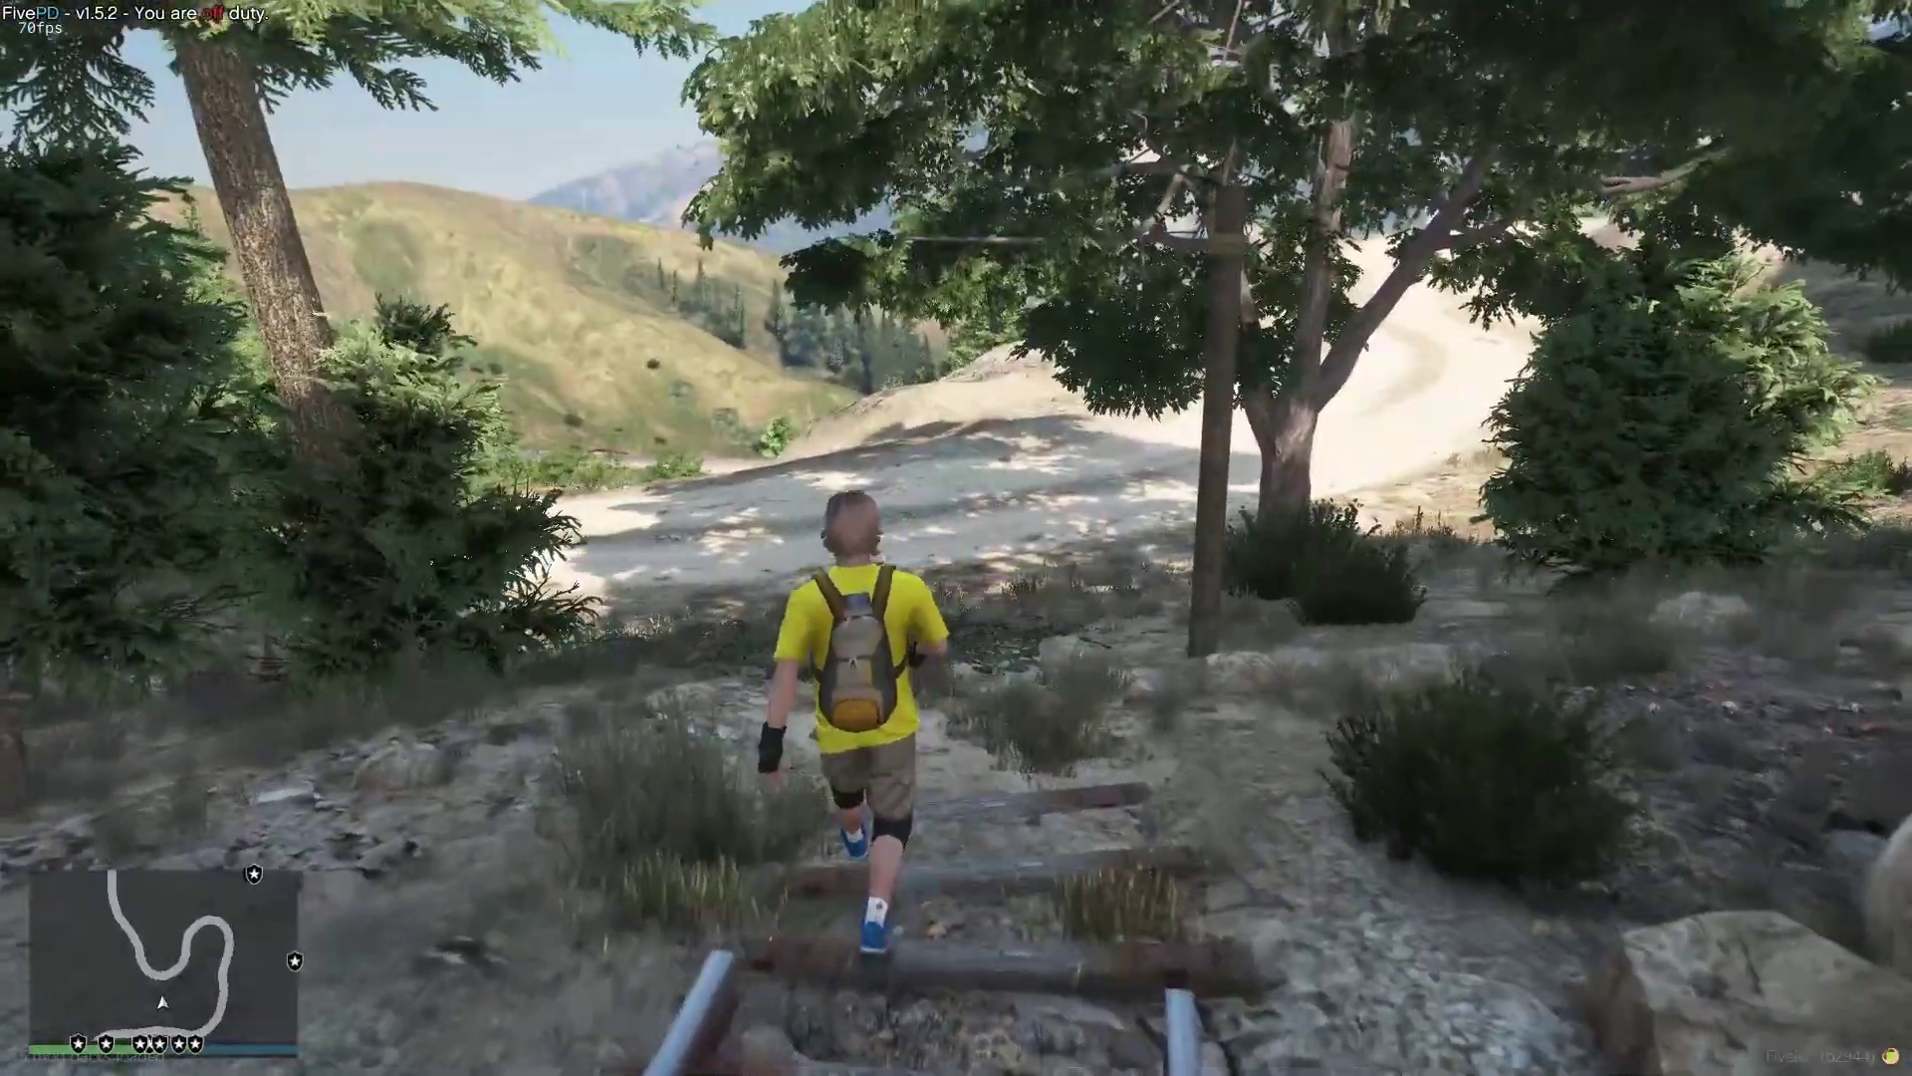
pyautogui.press('w')
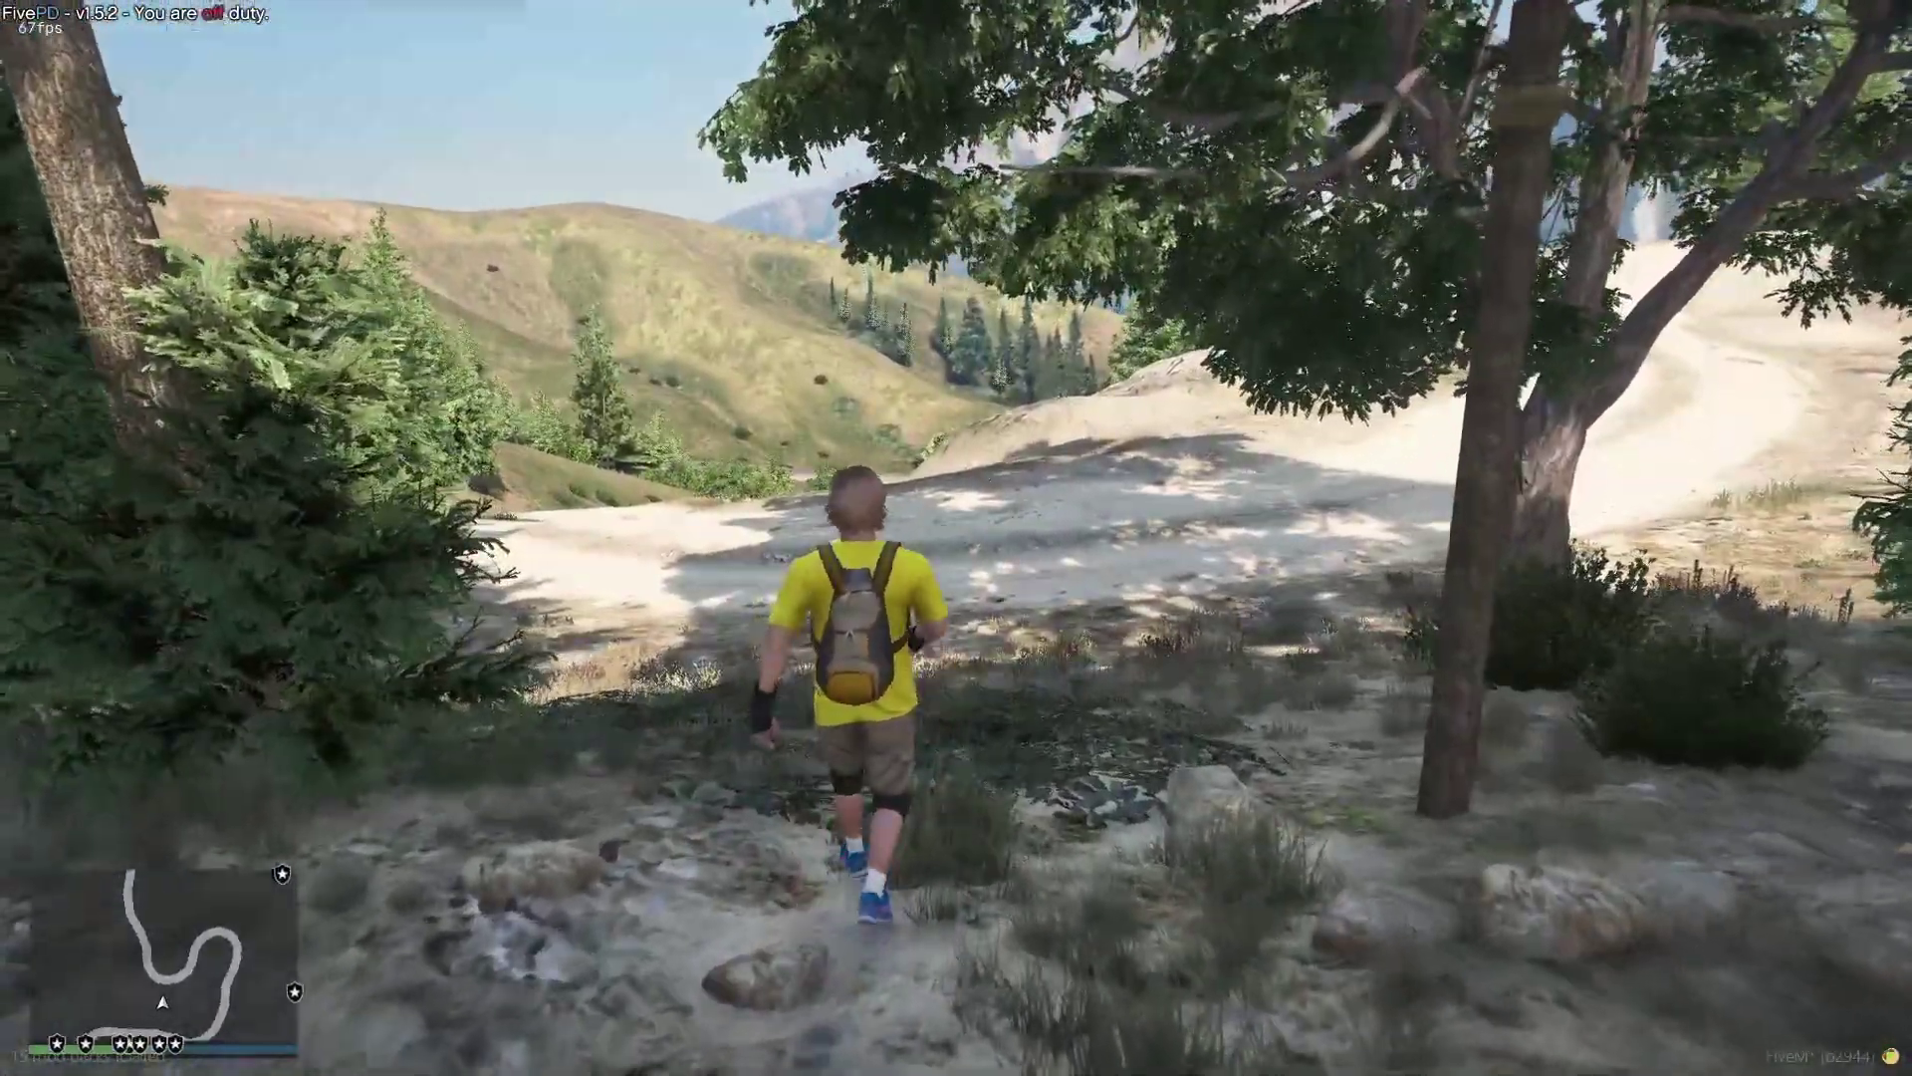
pyautogui.press('w')
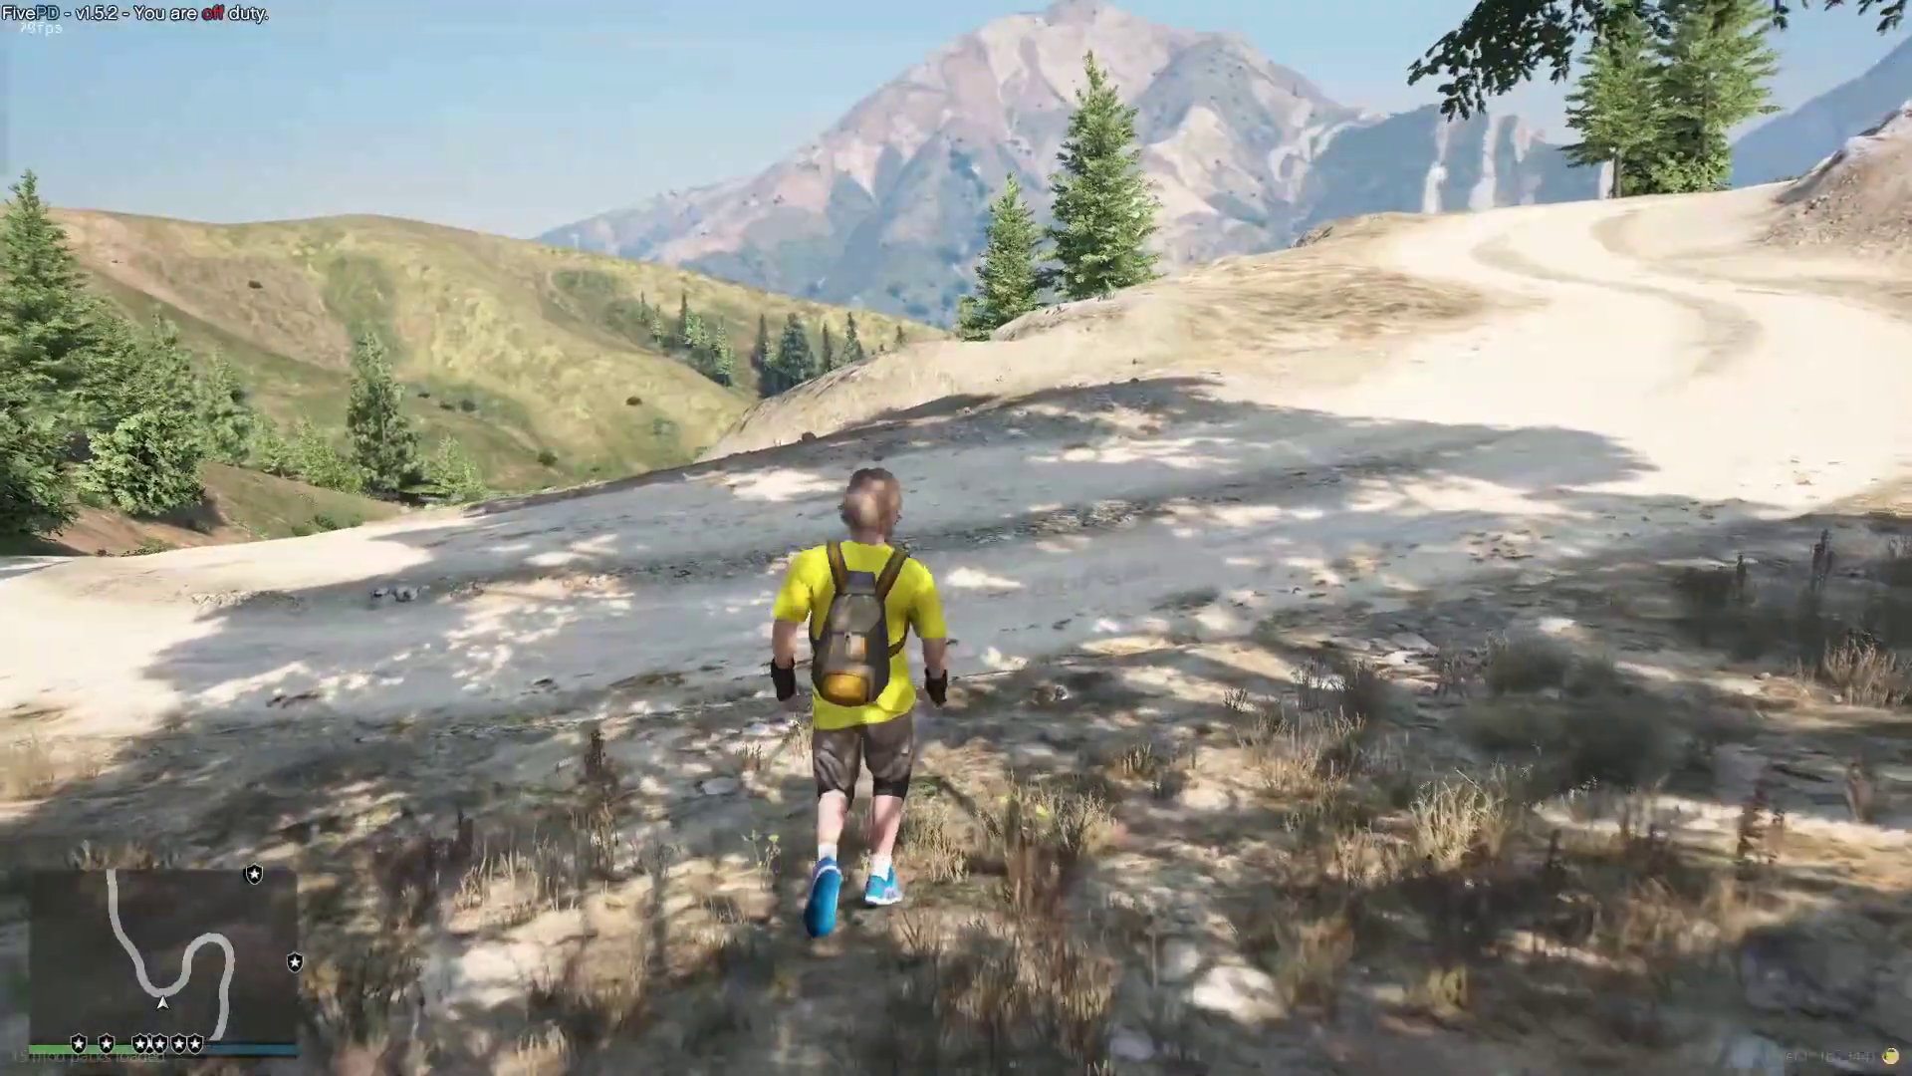
pyautogui.press('w')
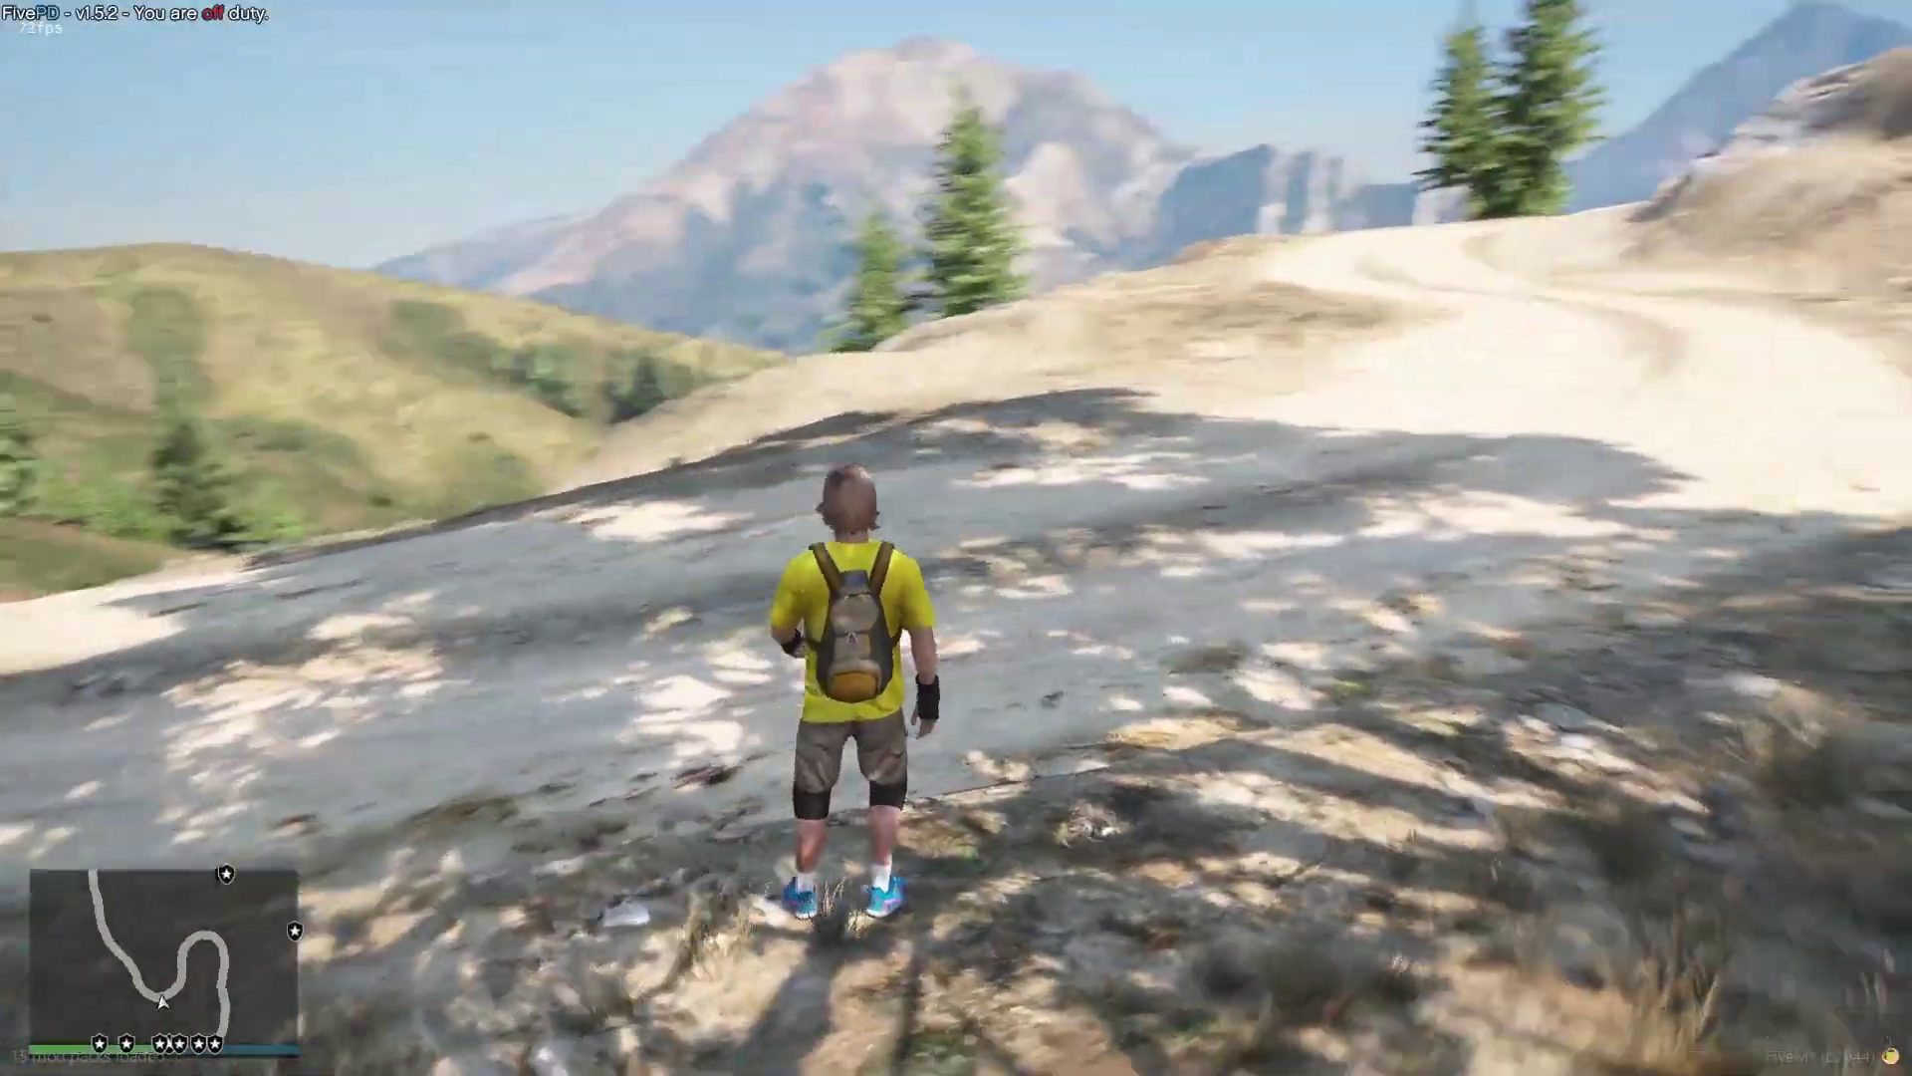
pyautogui.press('a')
pyautogui.press('s')
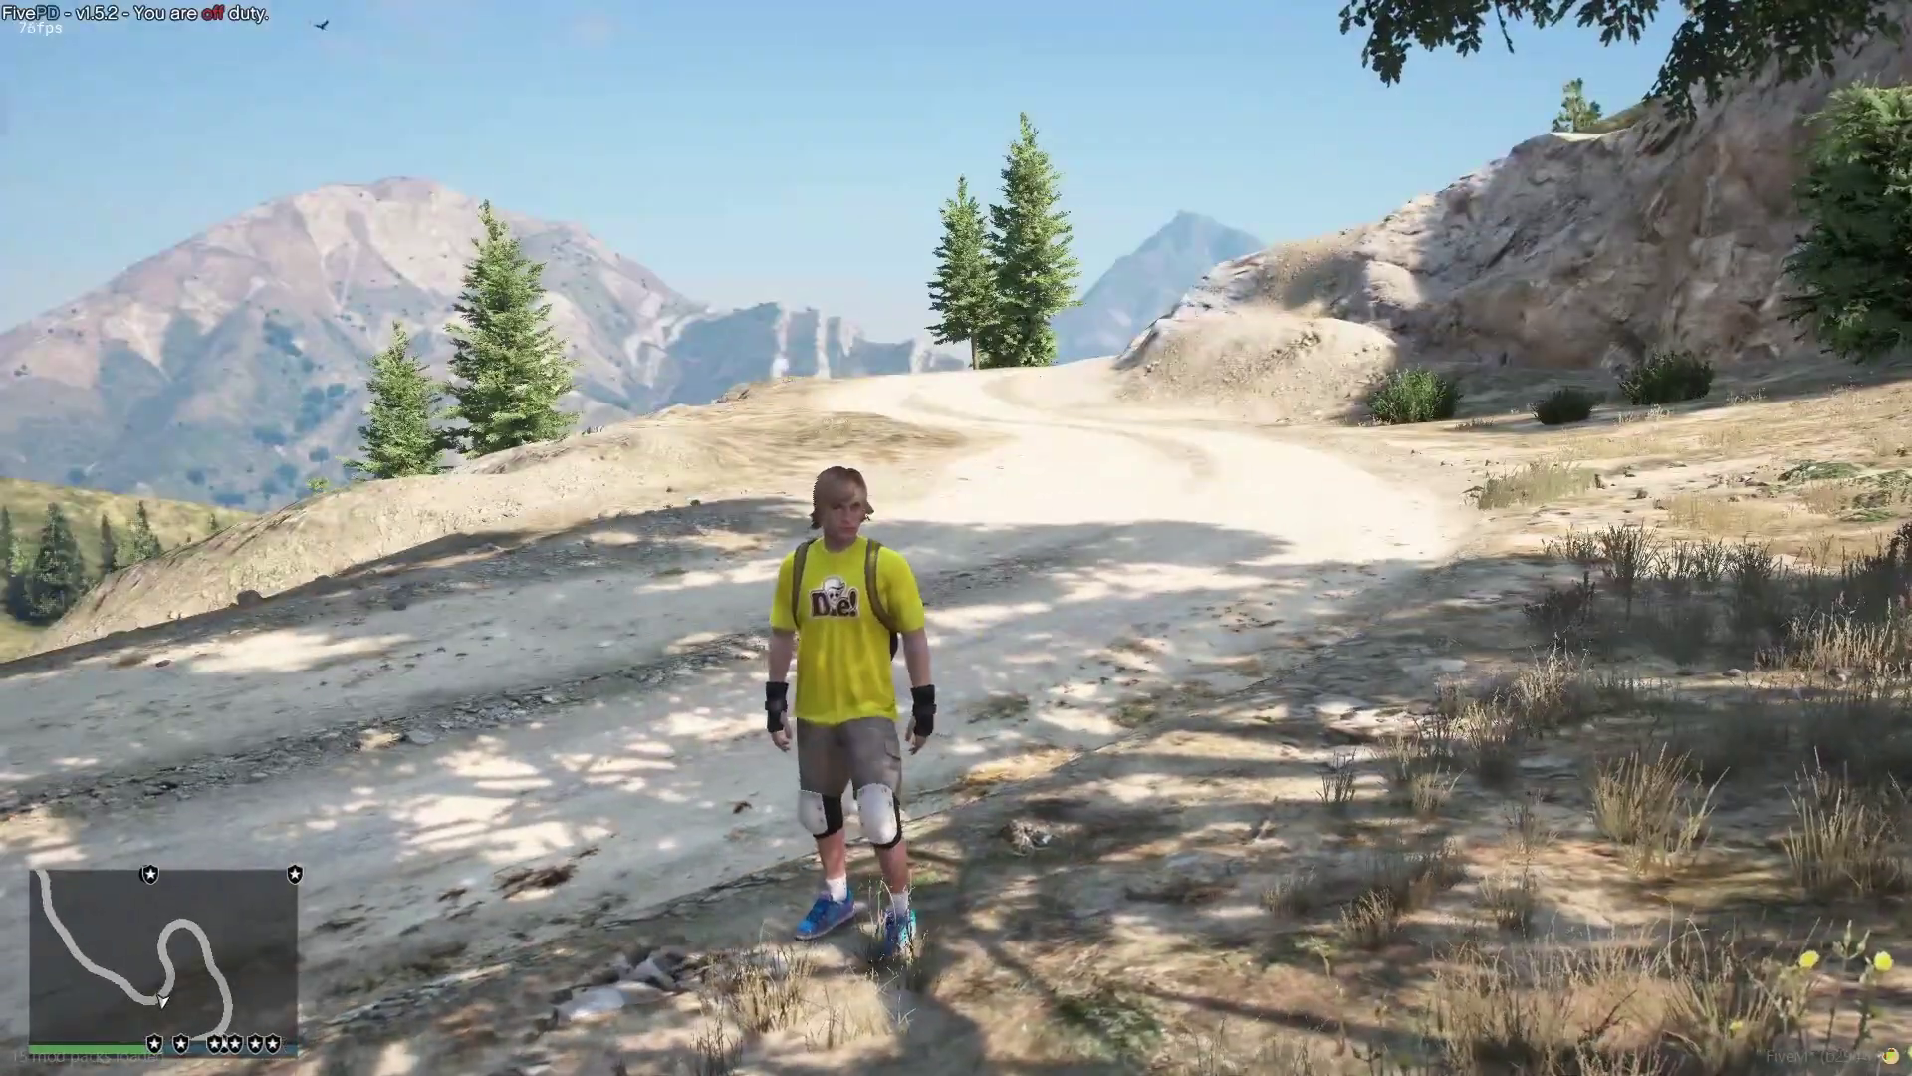